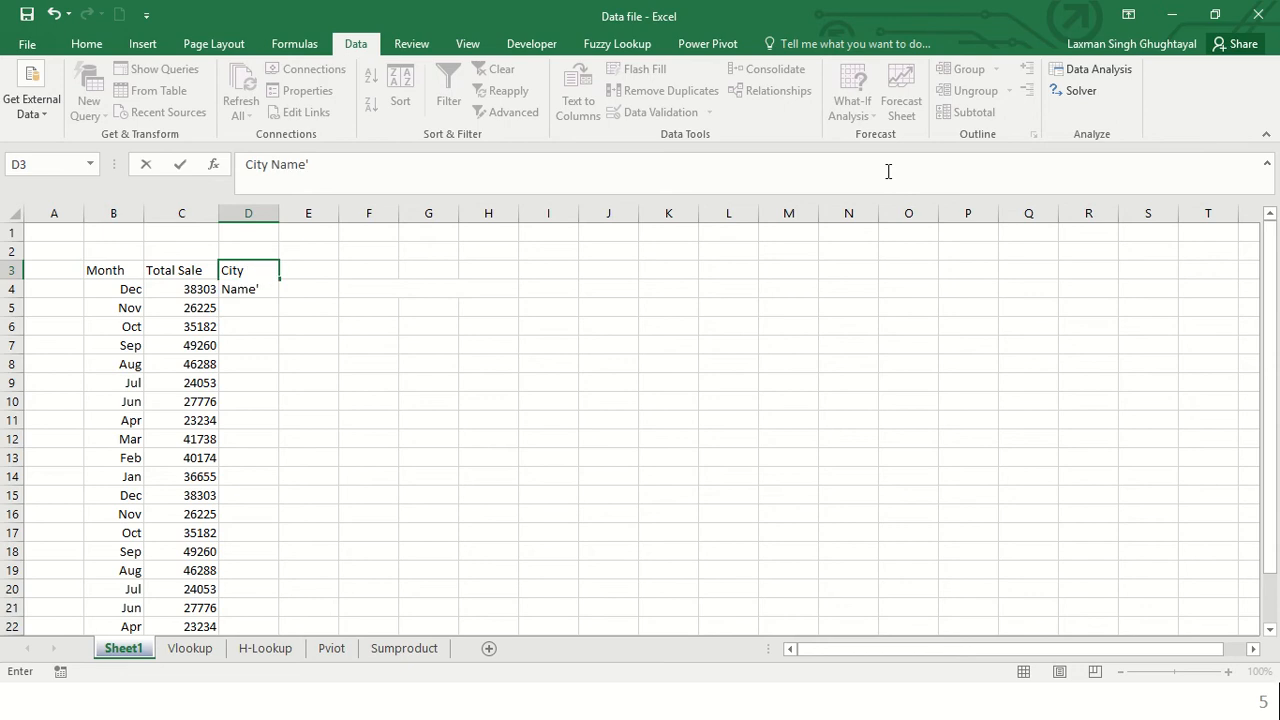
Step: Finish the City Name header in D3, widening column D and fitting row 3's height to one line
key(Return)
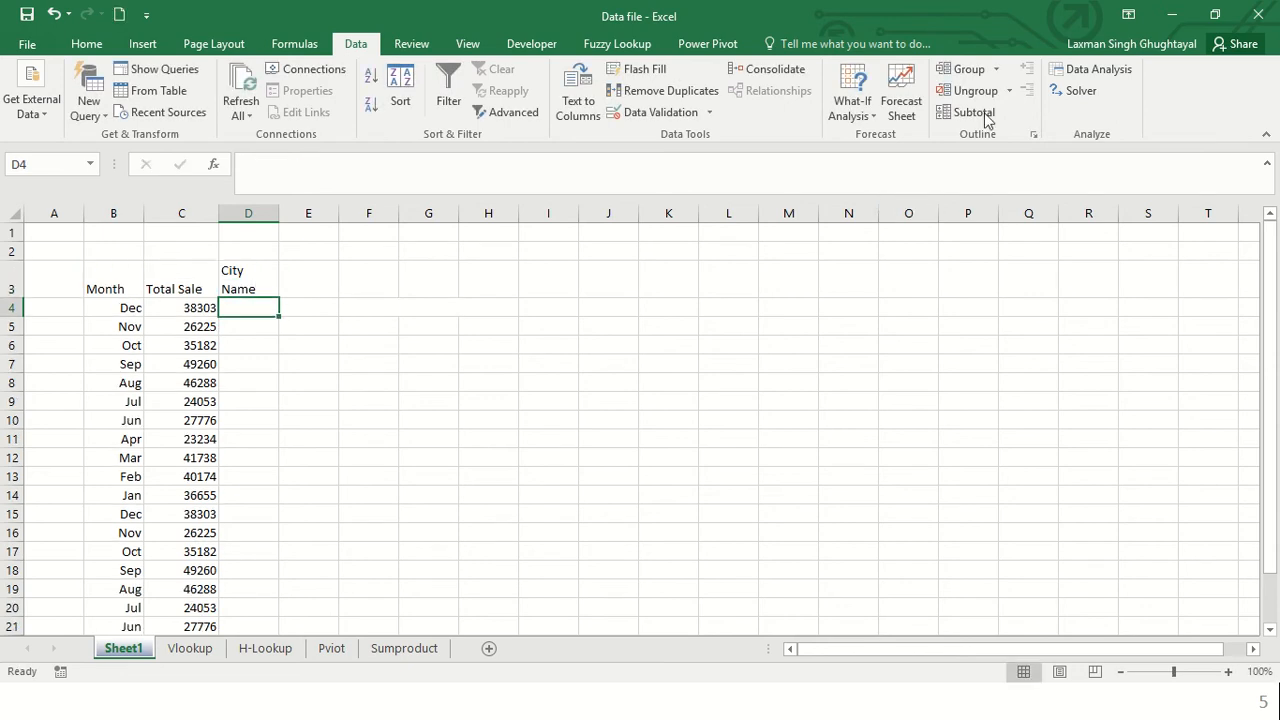
double_click(281, 213)
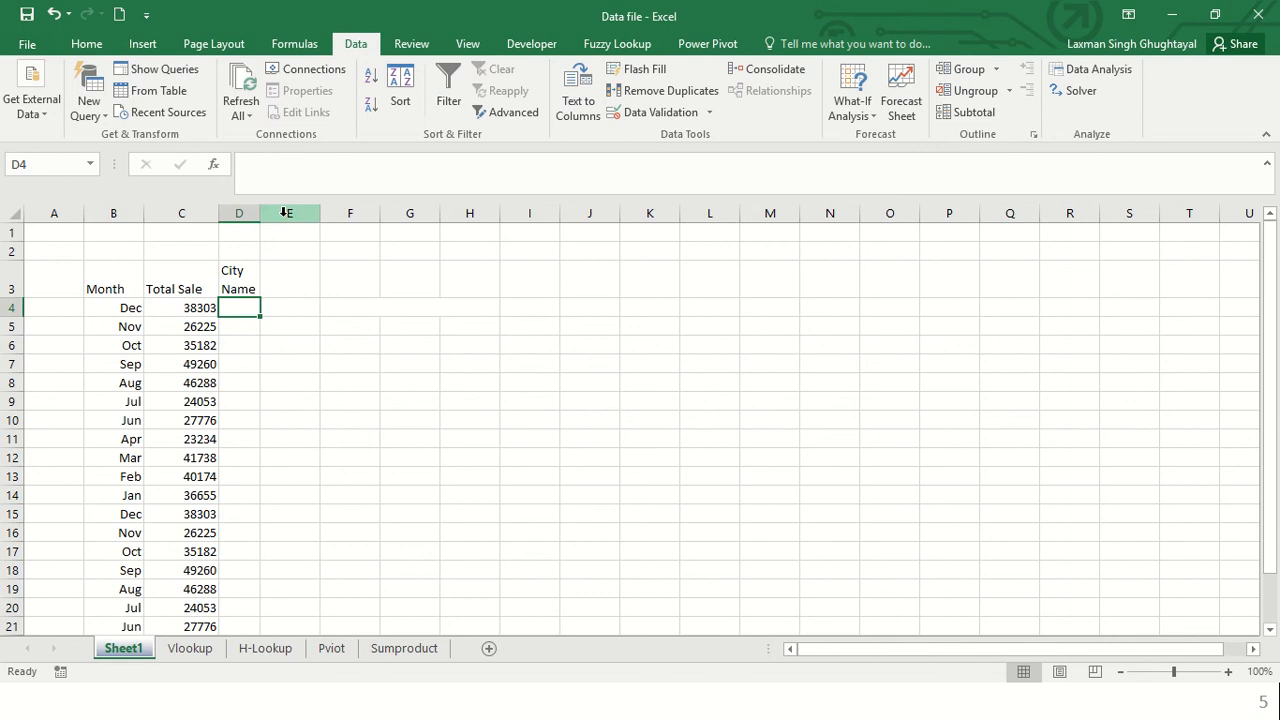
drag(260, 213, 337, 213)
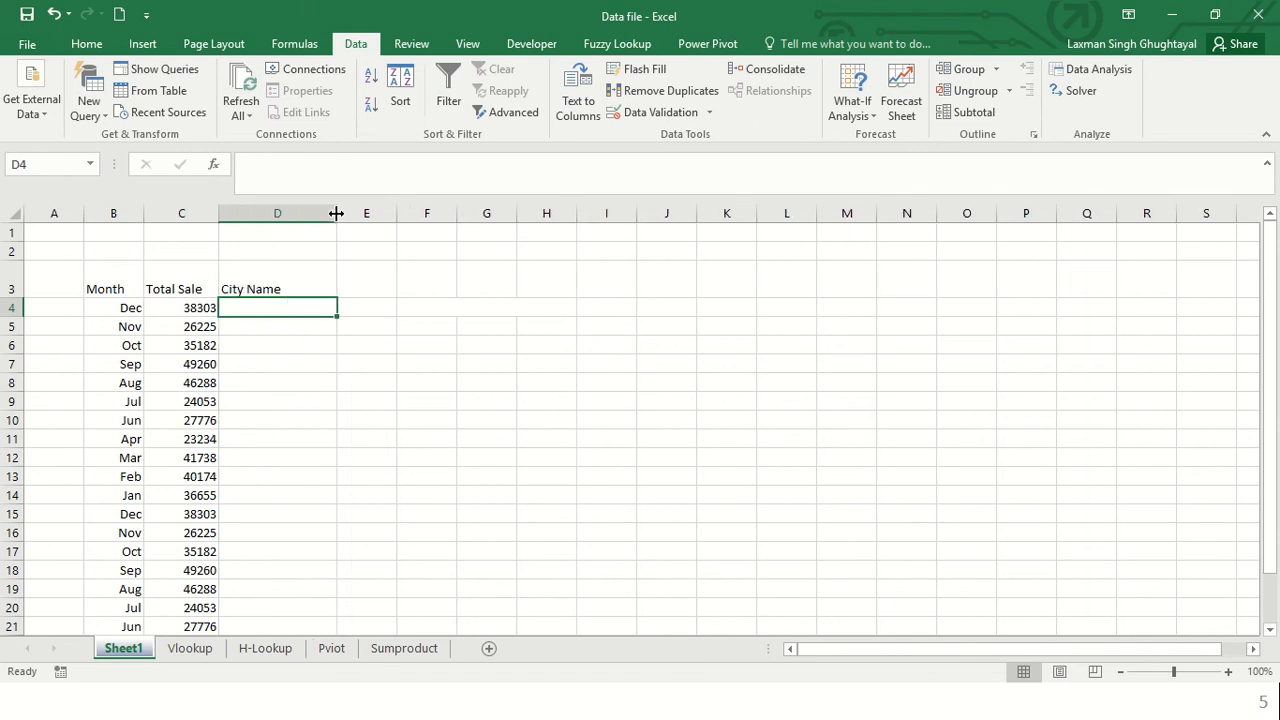
double_click(10, 297)
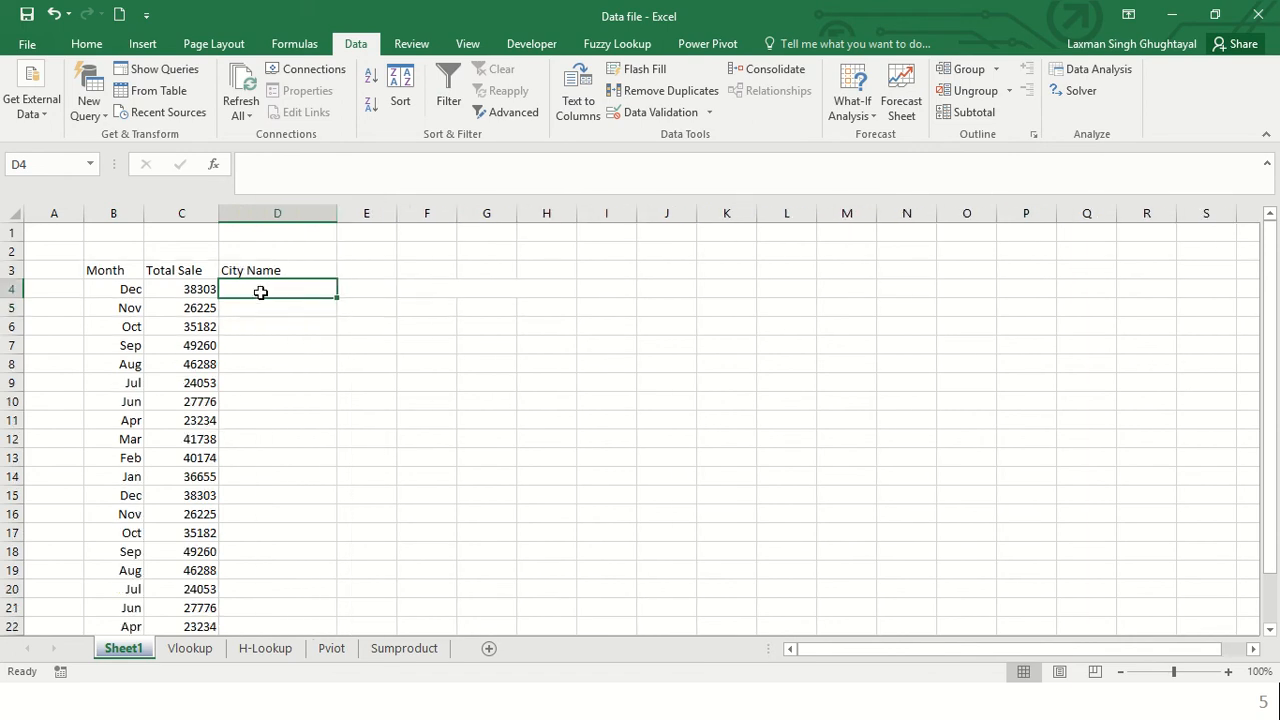
key(ctrl+Down)
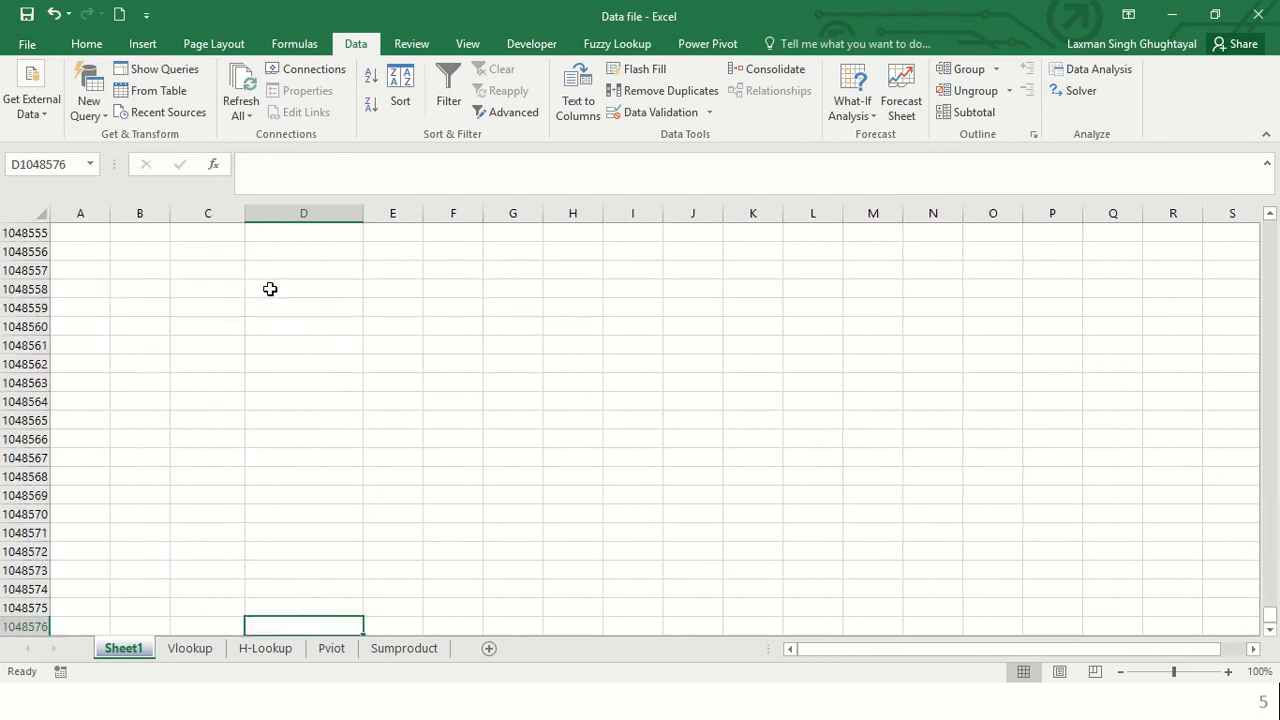
key(ctrl+Up)
key(Down)
key(shift+Down)
key(shift+Down)
key(shift+Down)
key(shift+Down)
key(shift+Down)
key(shift+Down)
key(shift+Down)
key(shift+Down)
key(shift+Down)
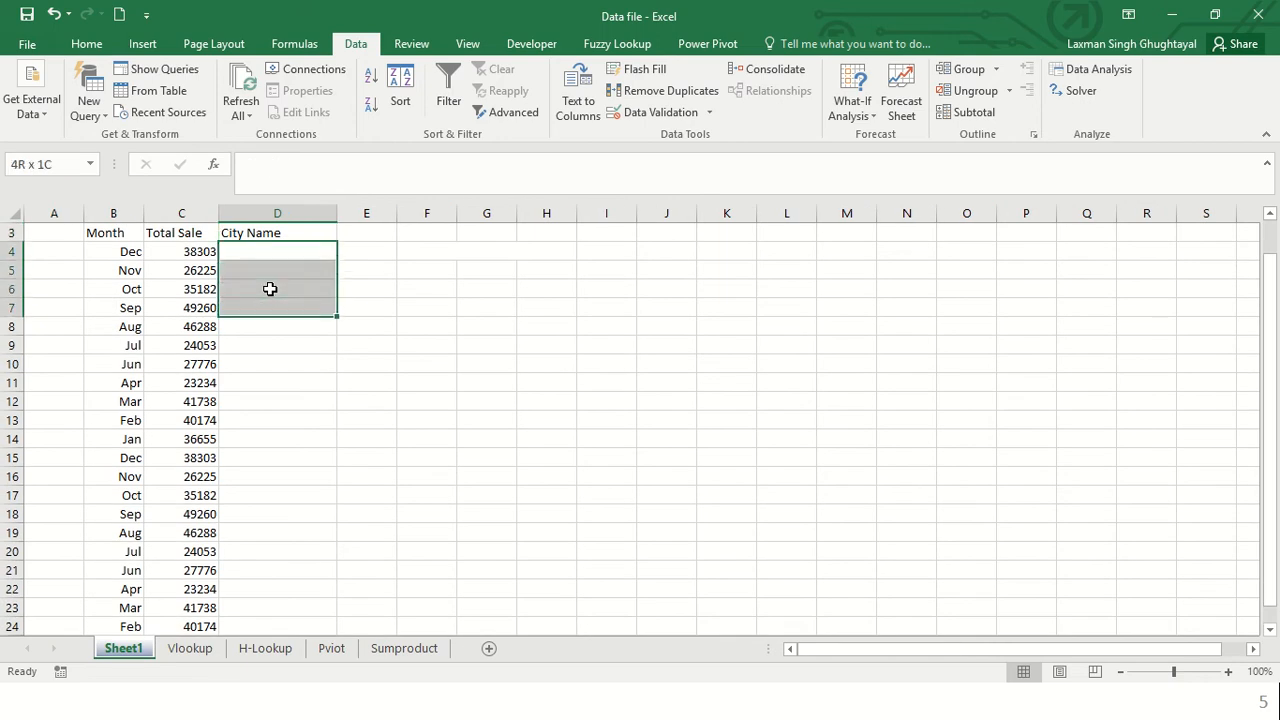
key(shift+Down)
key(shift+Down)
key(shift+Down)
key(shift+Down)
key(shift+Down)
key(shift+Down)
key(shift+Down)
key(shift+Down)
key(shift+Down)
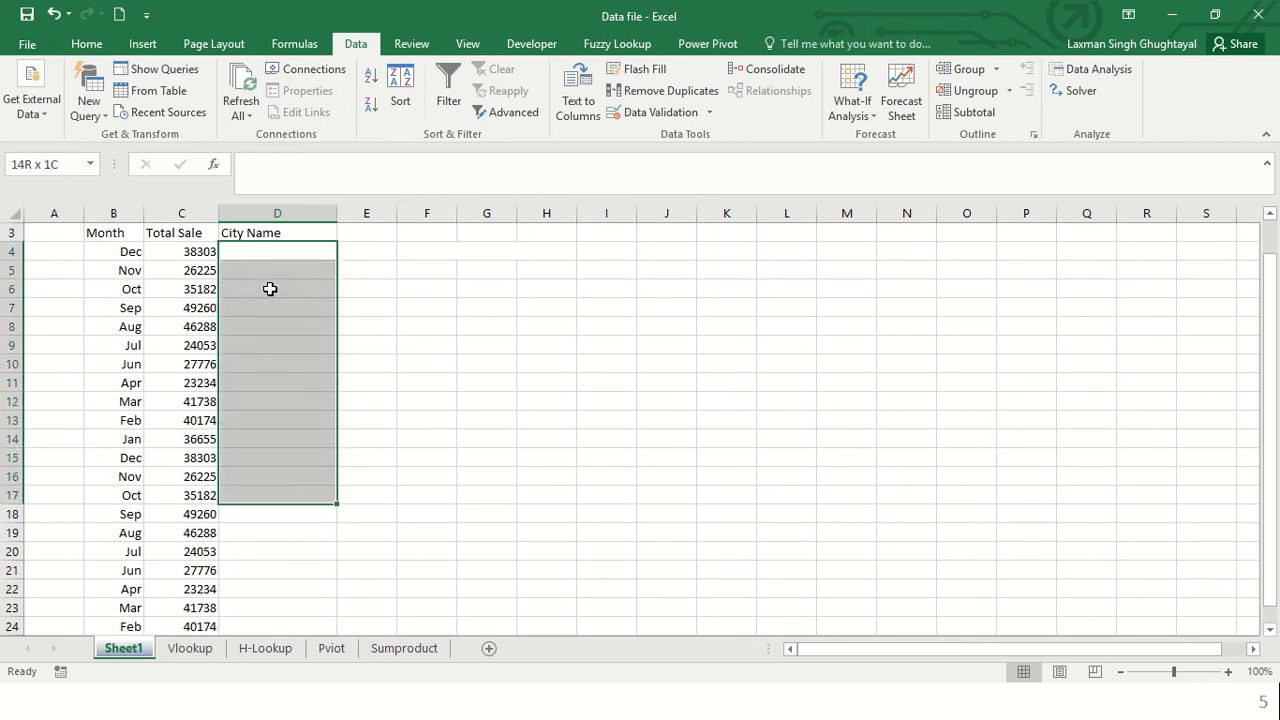
key(shift+Down)
key(shift+Down)
key(shift+Down)
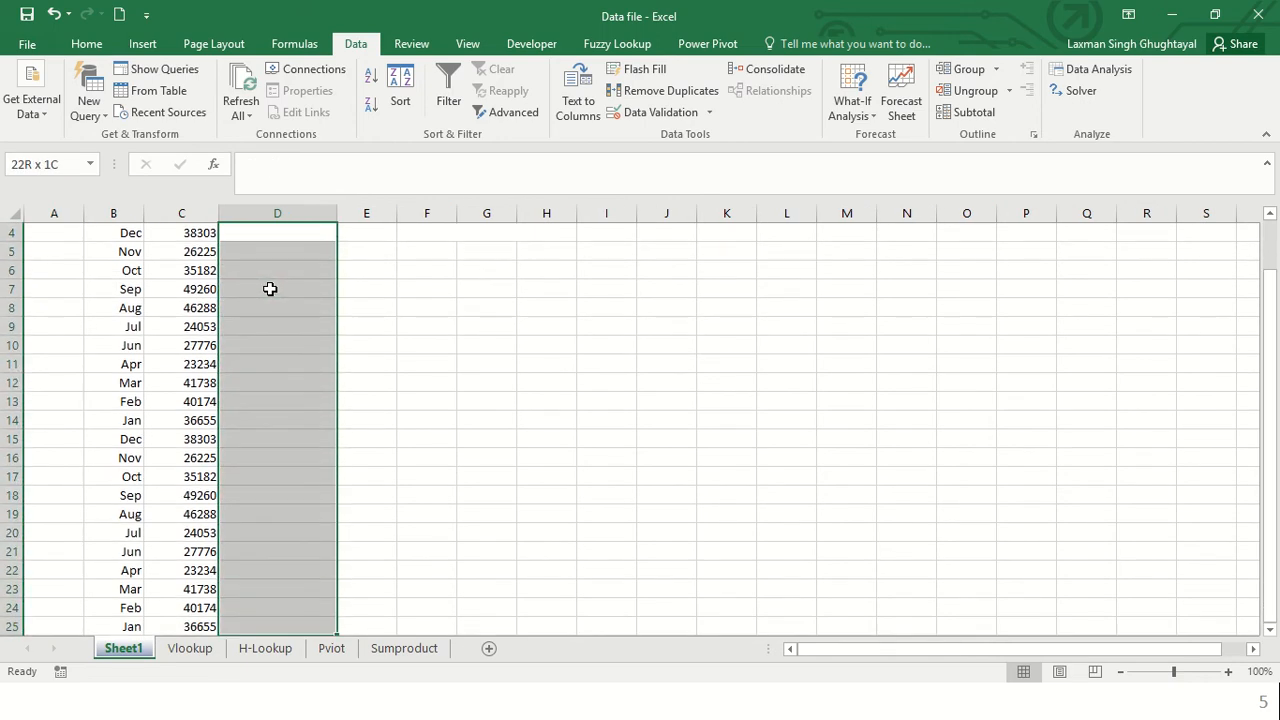
key(Up)
key(Up)
key(Up)
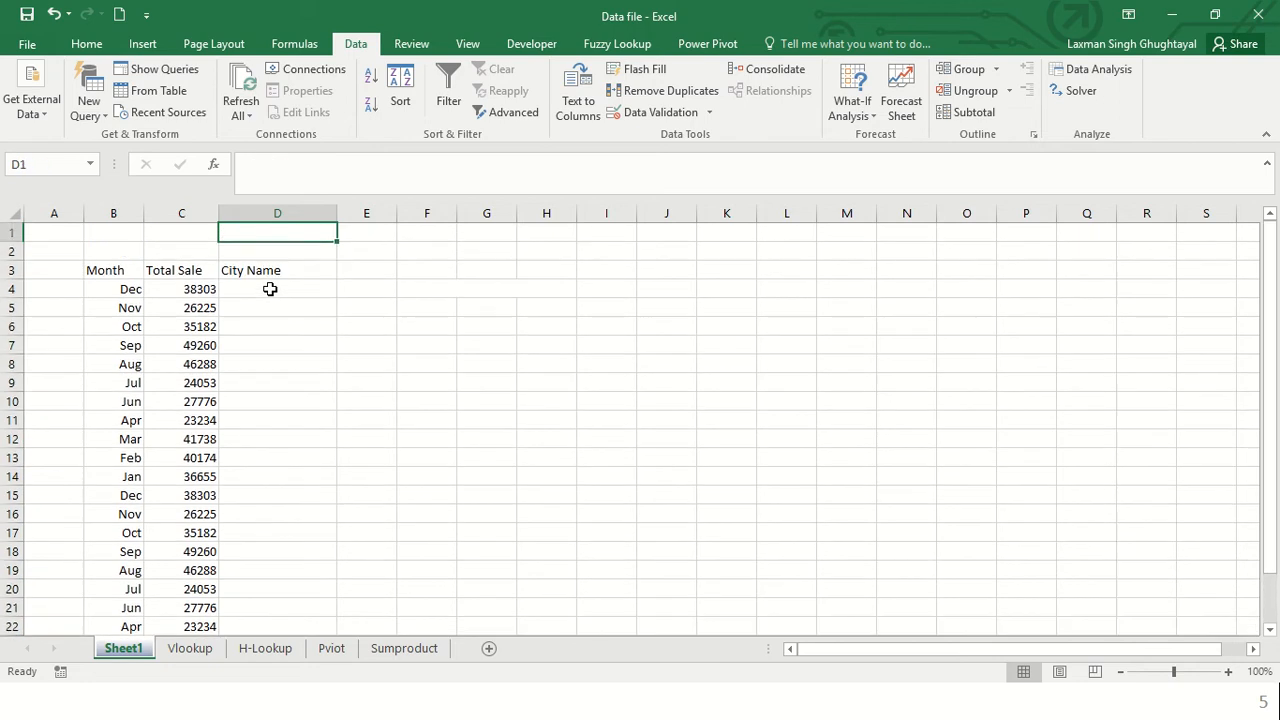
Step: Enter the header "List of City" in J3 and widen column J so it fits on one line
key(Down)
key(Down)
key(Right)
key(Right)
key(Right)
key(Right)
key(Right)
key(Right)
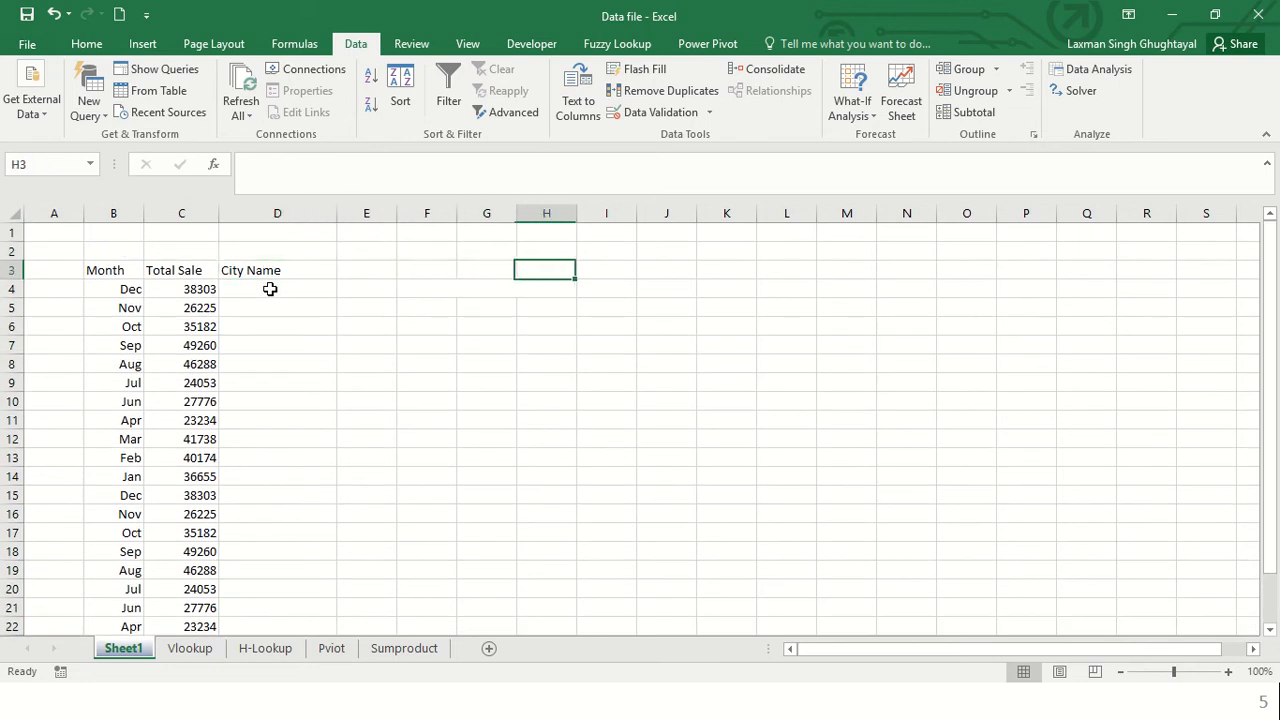
key(Down)
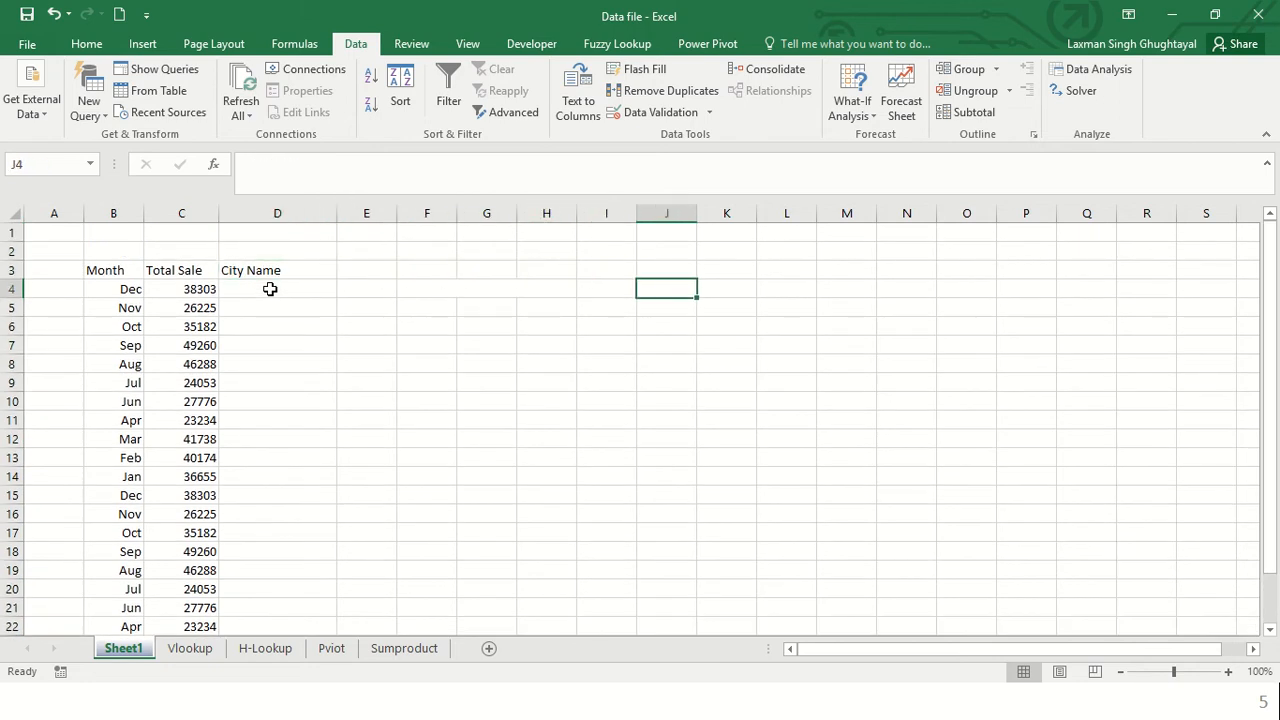
key(Up)
text(List )
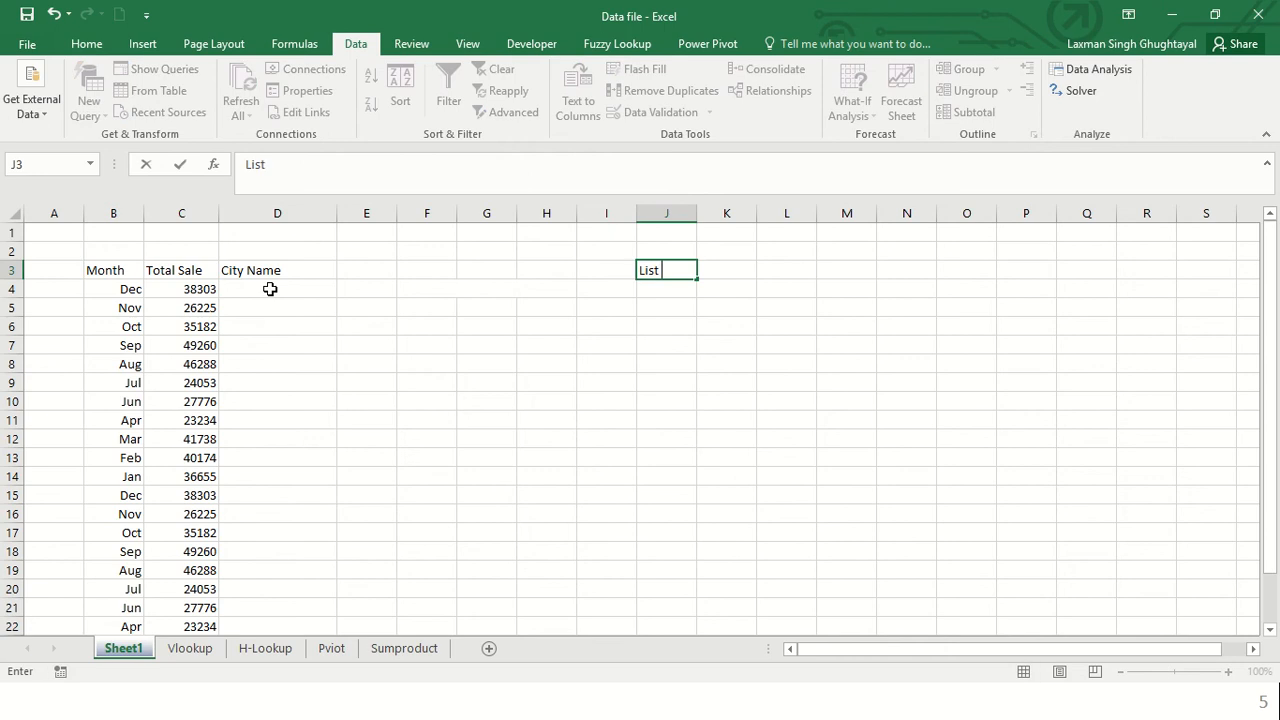
text(of City)
key(Return)
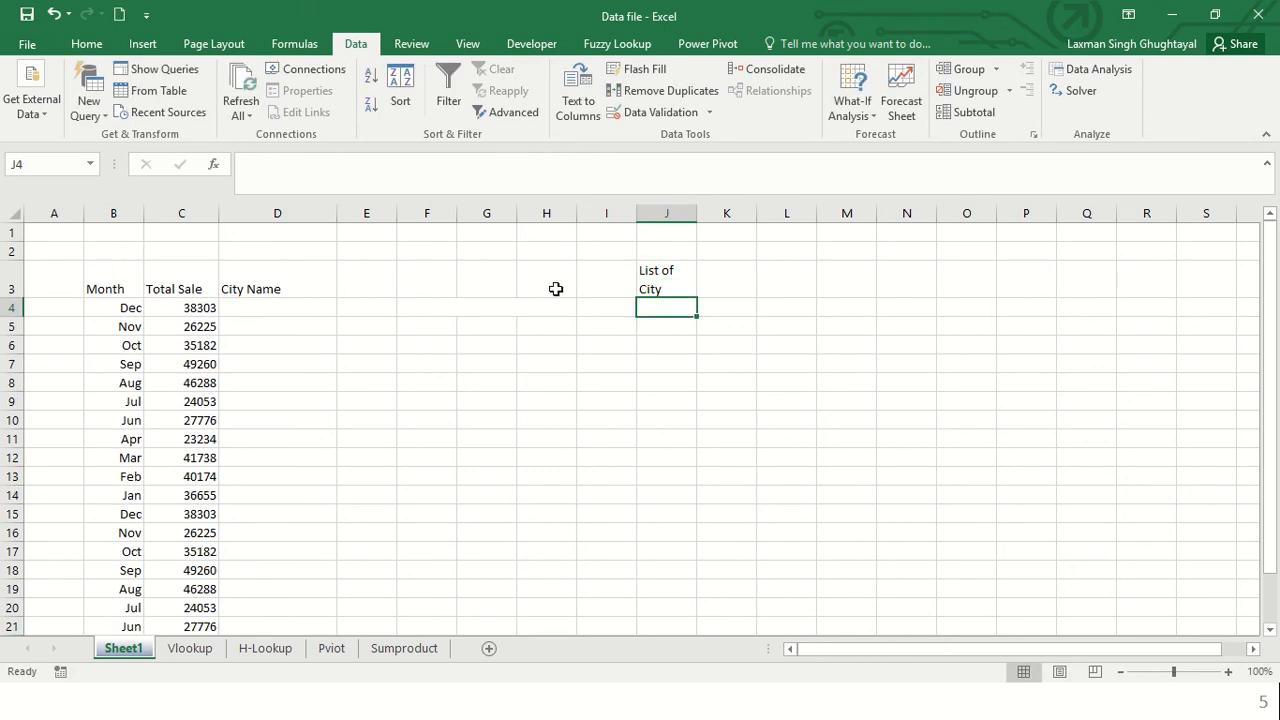
drag(697, 213, 796, 210)
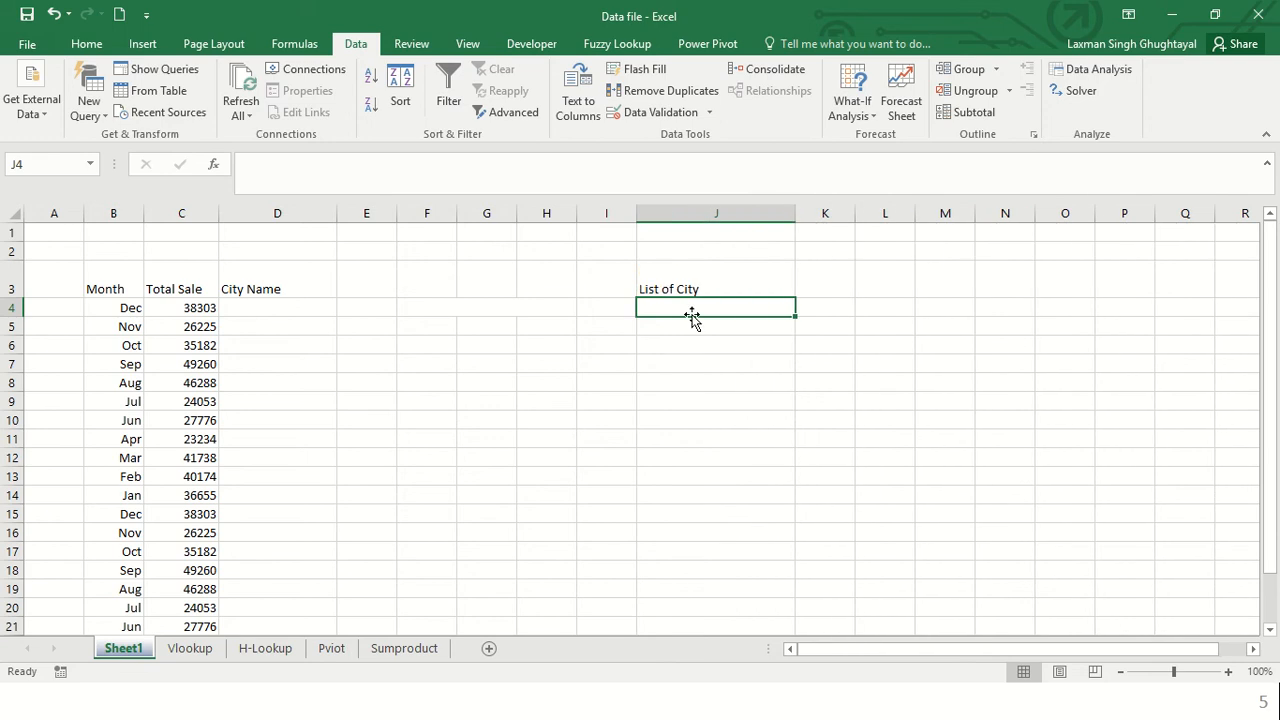
Step: Enter the cities Delhi, Noida and Ghaziabad in J4 to J6 under the List of City header
text(Delhi)
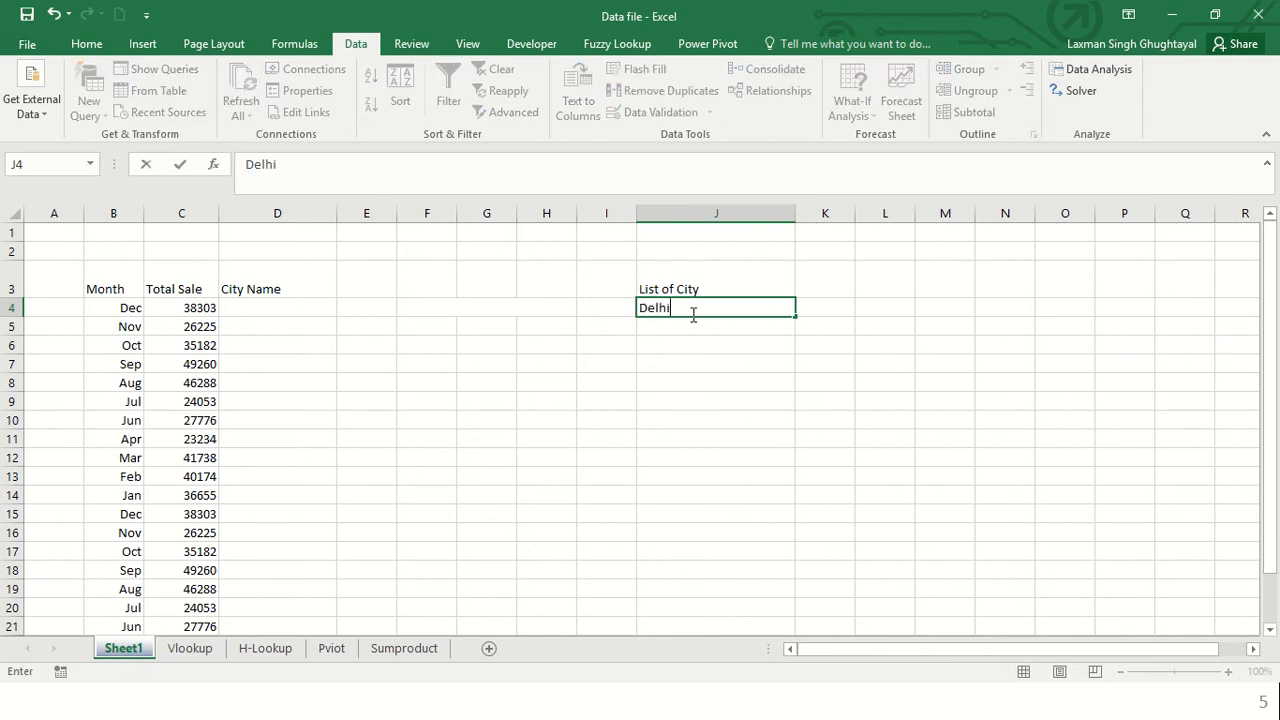
key(Return)
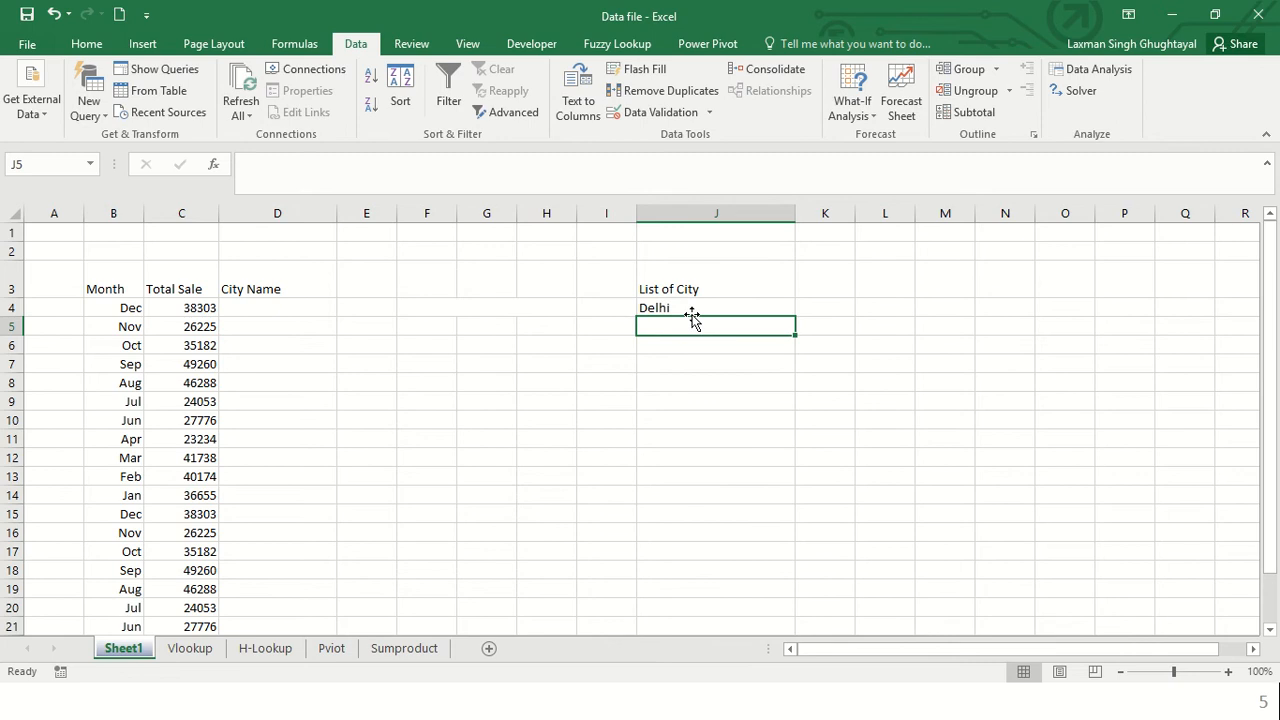
text(N)
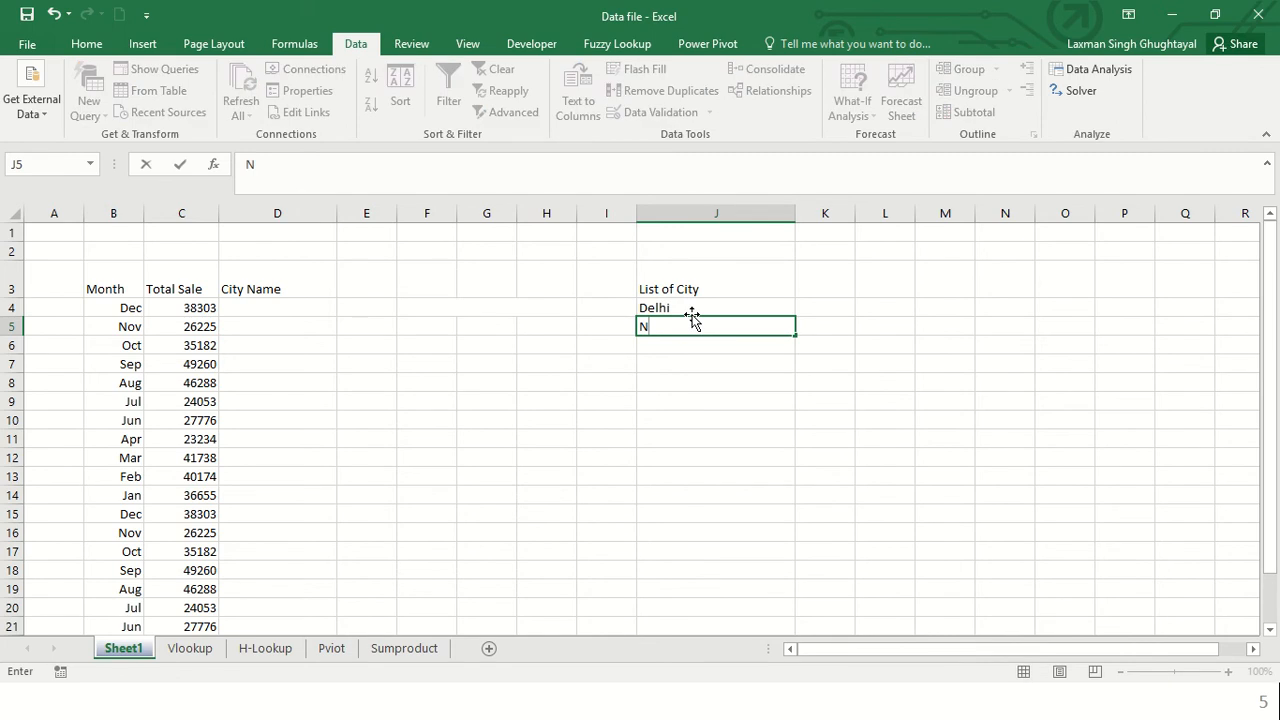
text(oida)
key(Return)
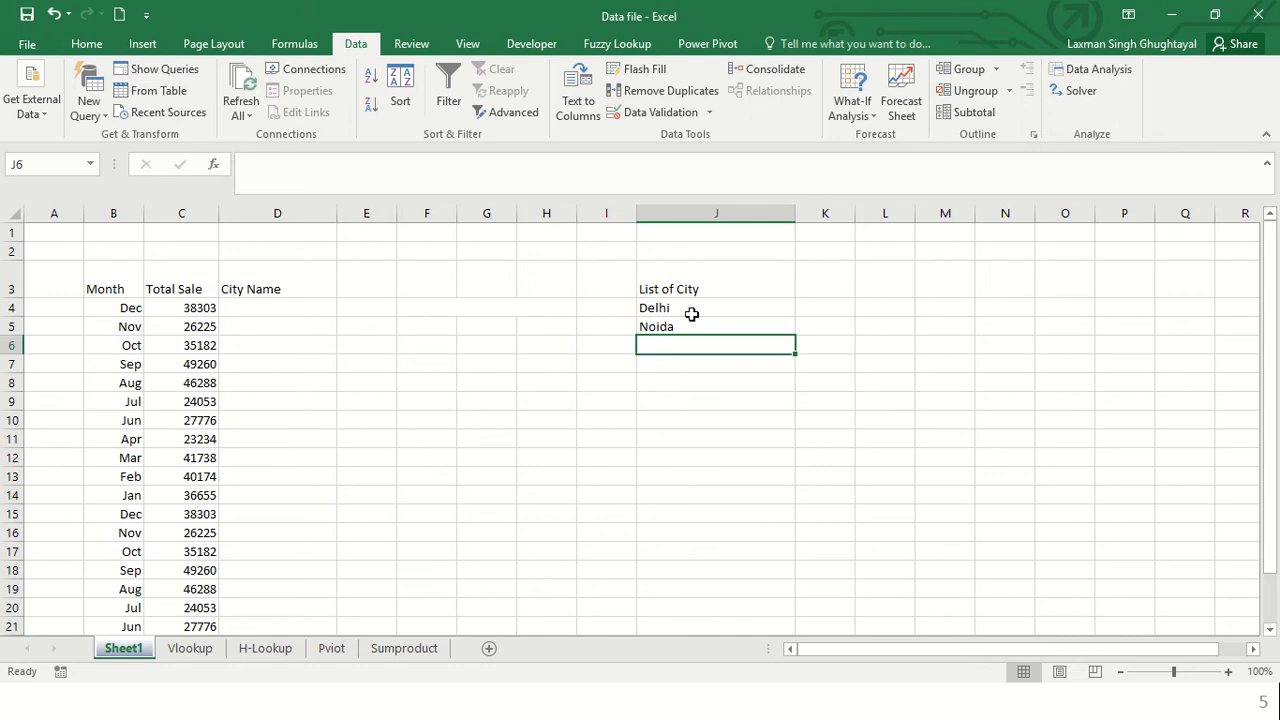
text(Gz)
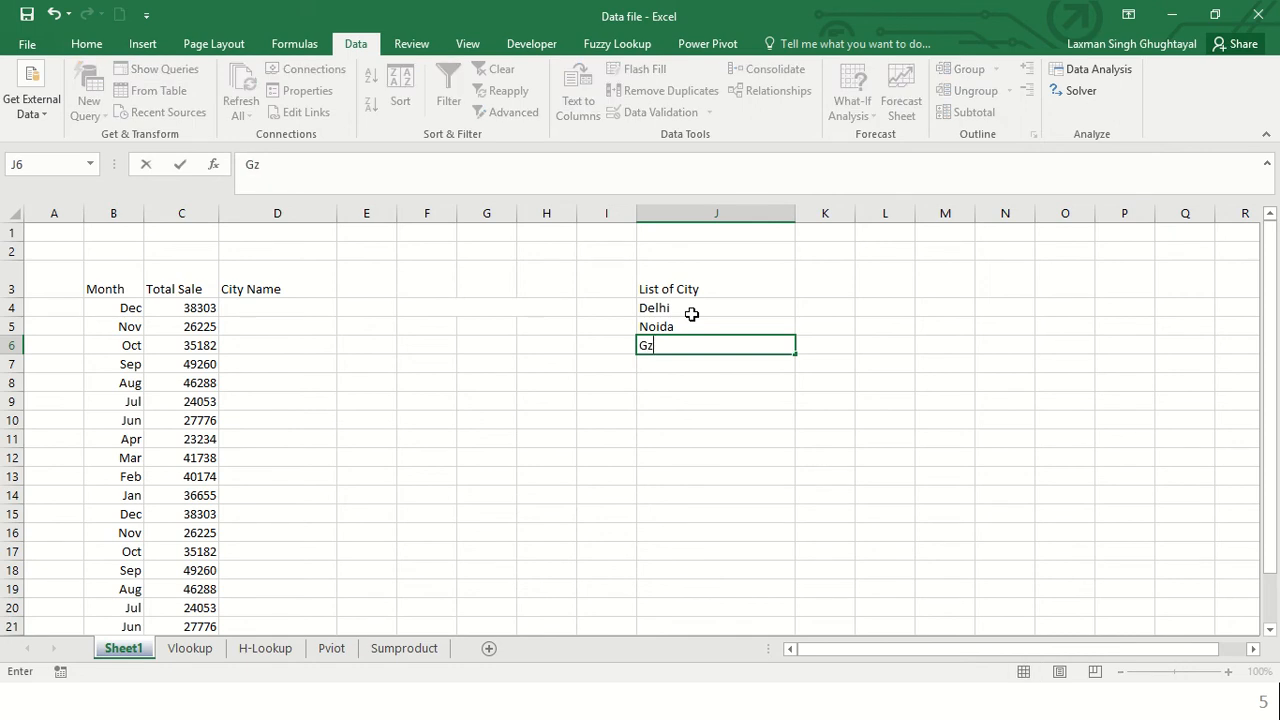
key(BackSpace)
text(haza)
key(BackSpace)
text(iabad)
key(Return)
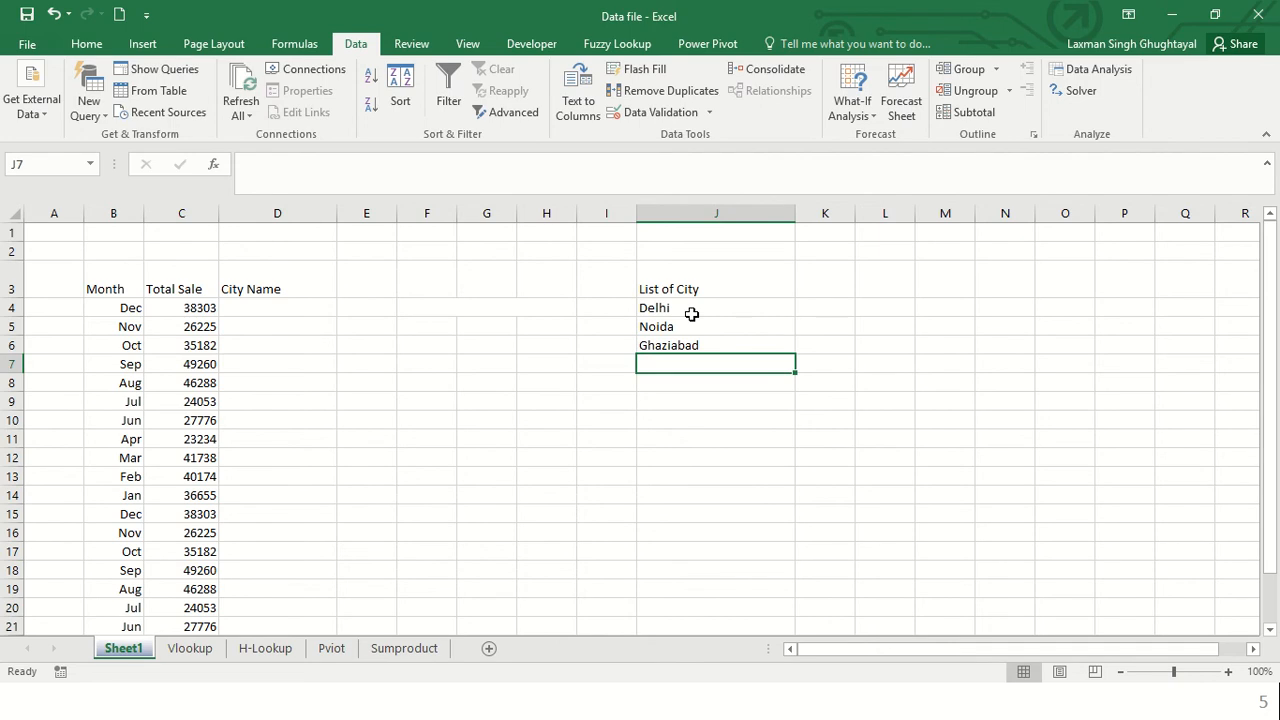
Step: Extend the city list with Agara, Mathura and Bareilly in J7 to J9
text(Agara)
key(Return)
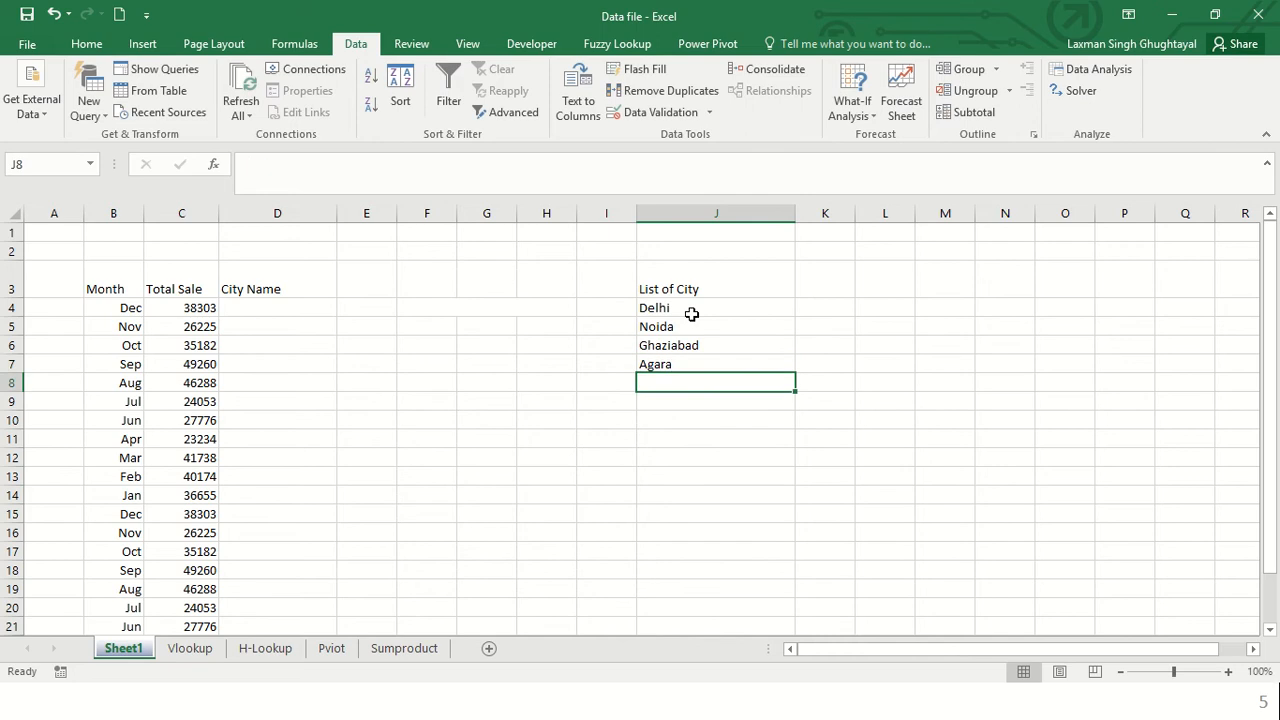
text(Mat)
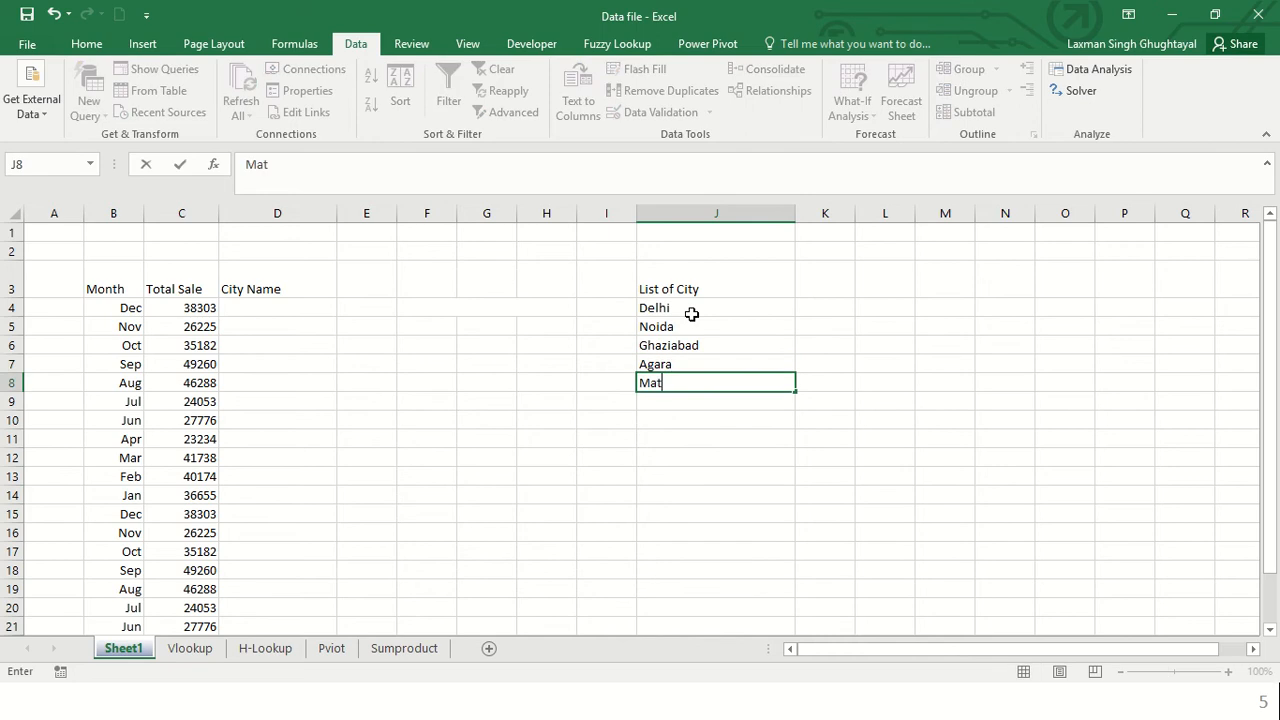
text(hura)
key(Return)
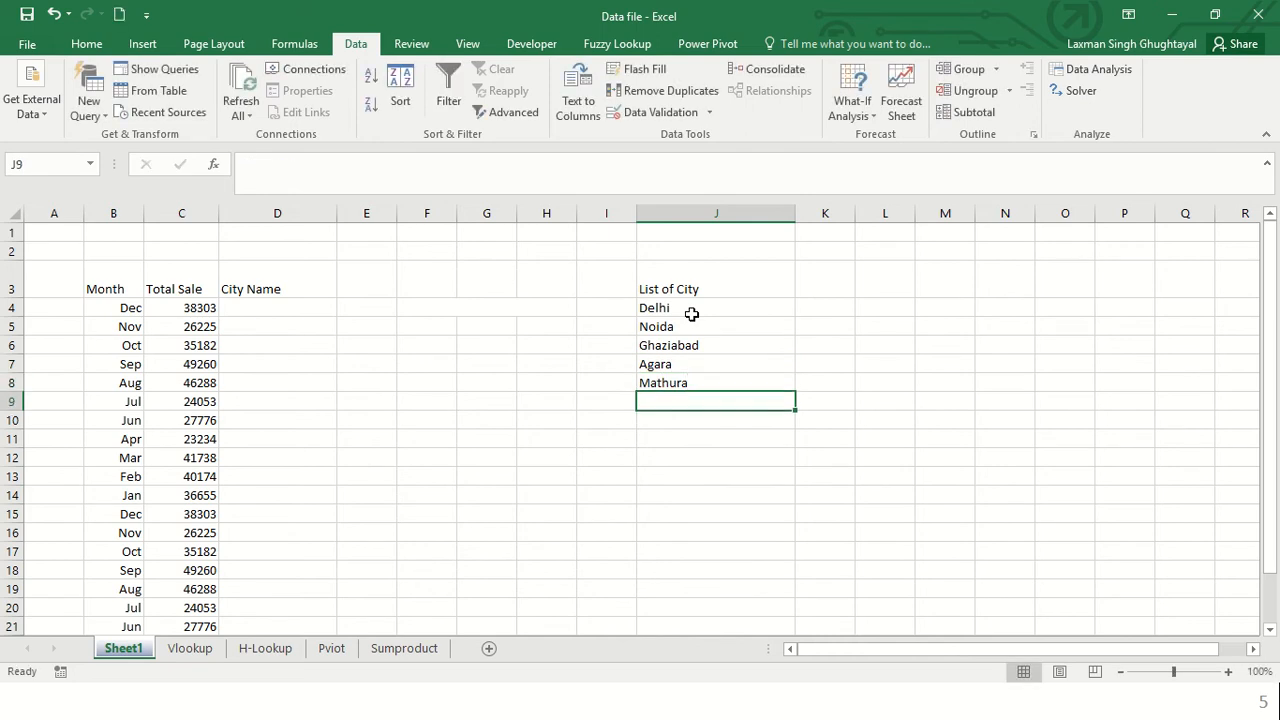
text(Bareilly)
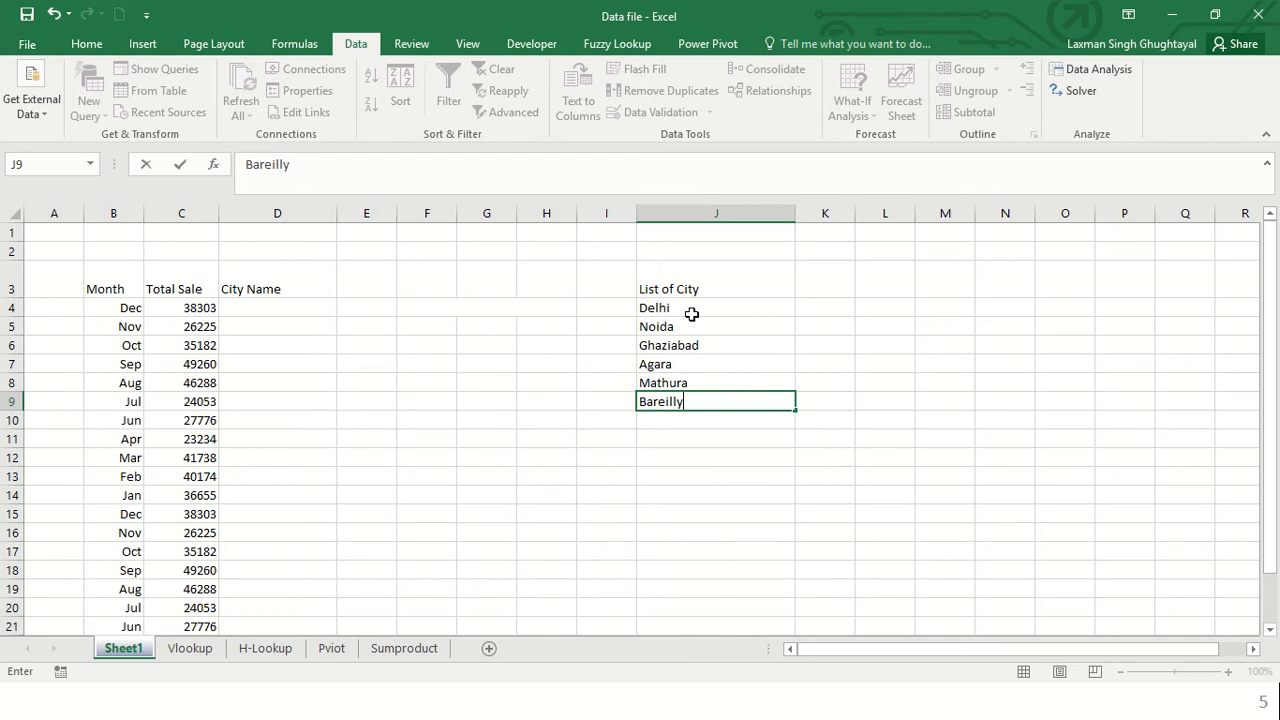
key(Return)
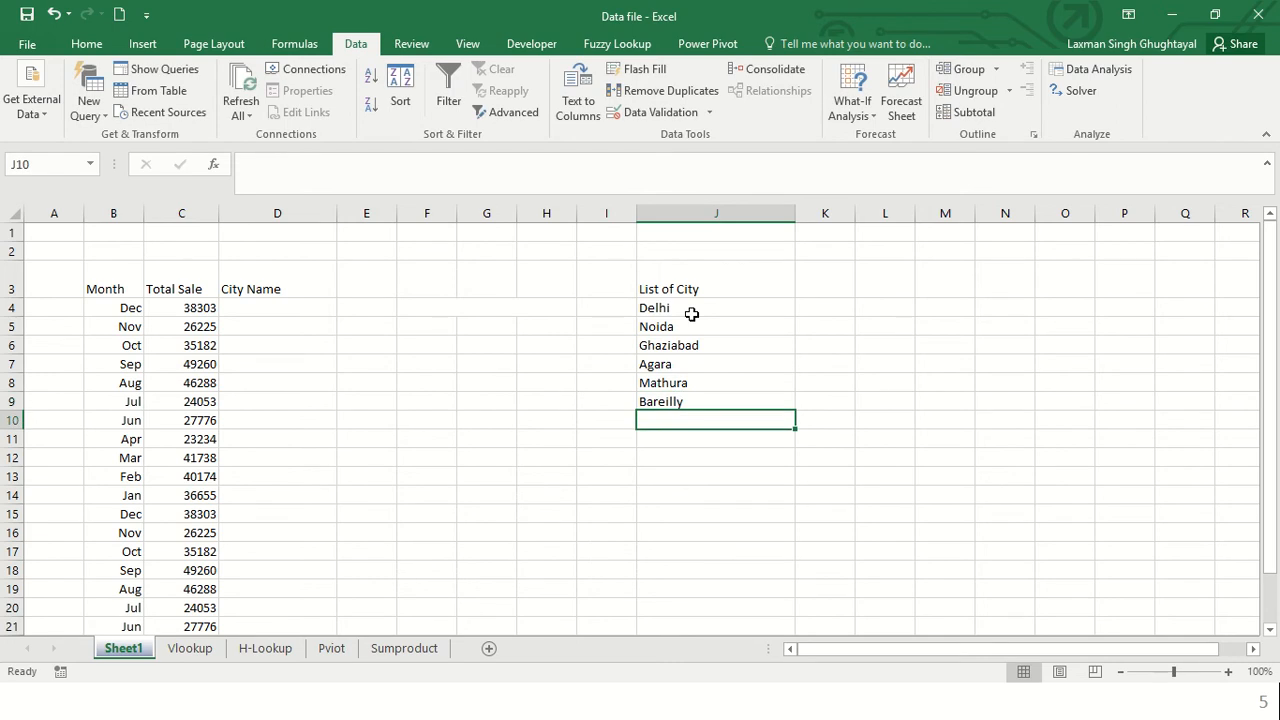
Step: Apply list data validation to the City Name cells D4:D25, using the cities in J4:J9 as the source
key(Up)
key(Up)
key(Up)
key(Up)
key(Up)
key(Up)
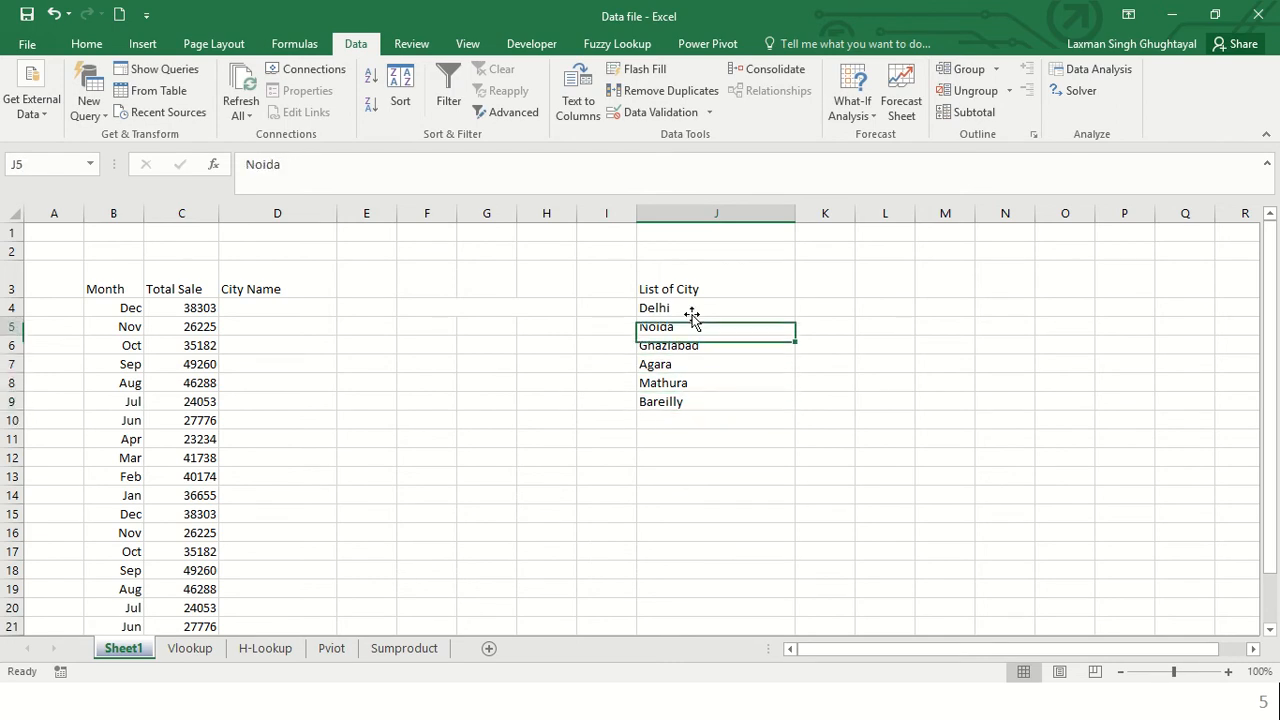
key(ctrl+Left)
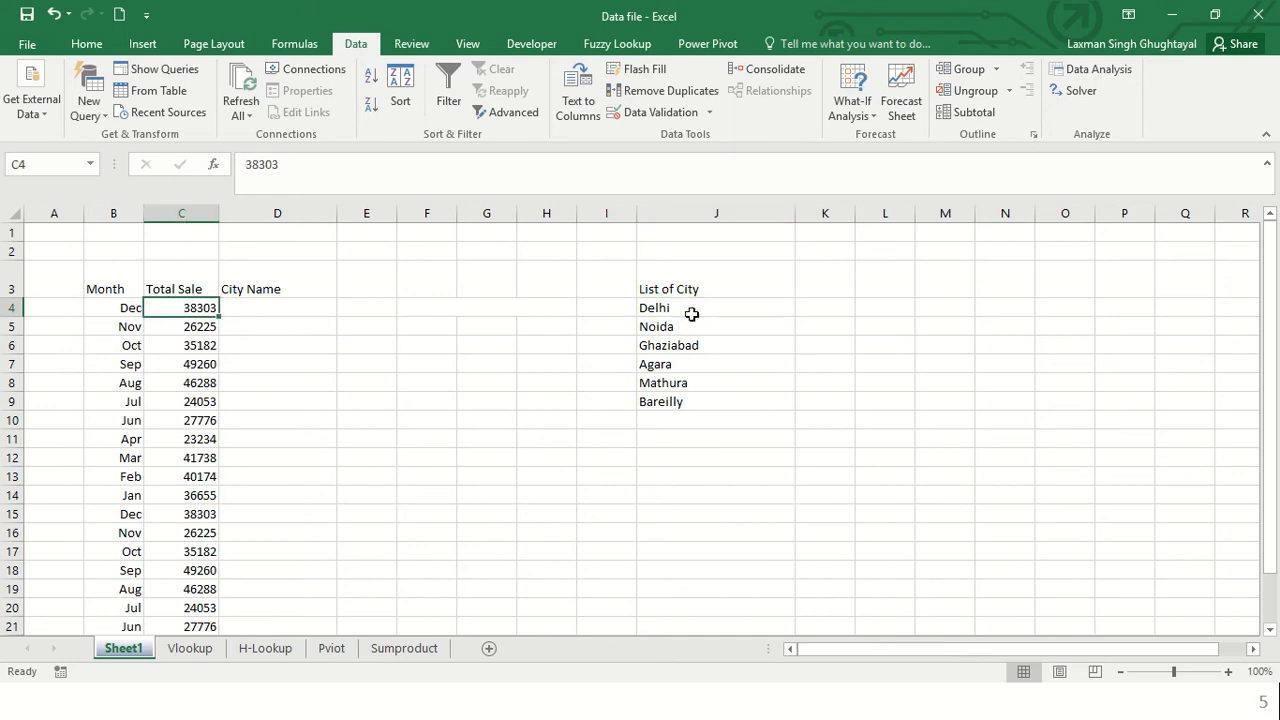
key(Right)
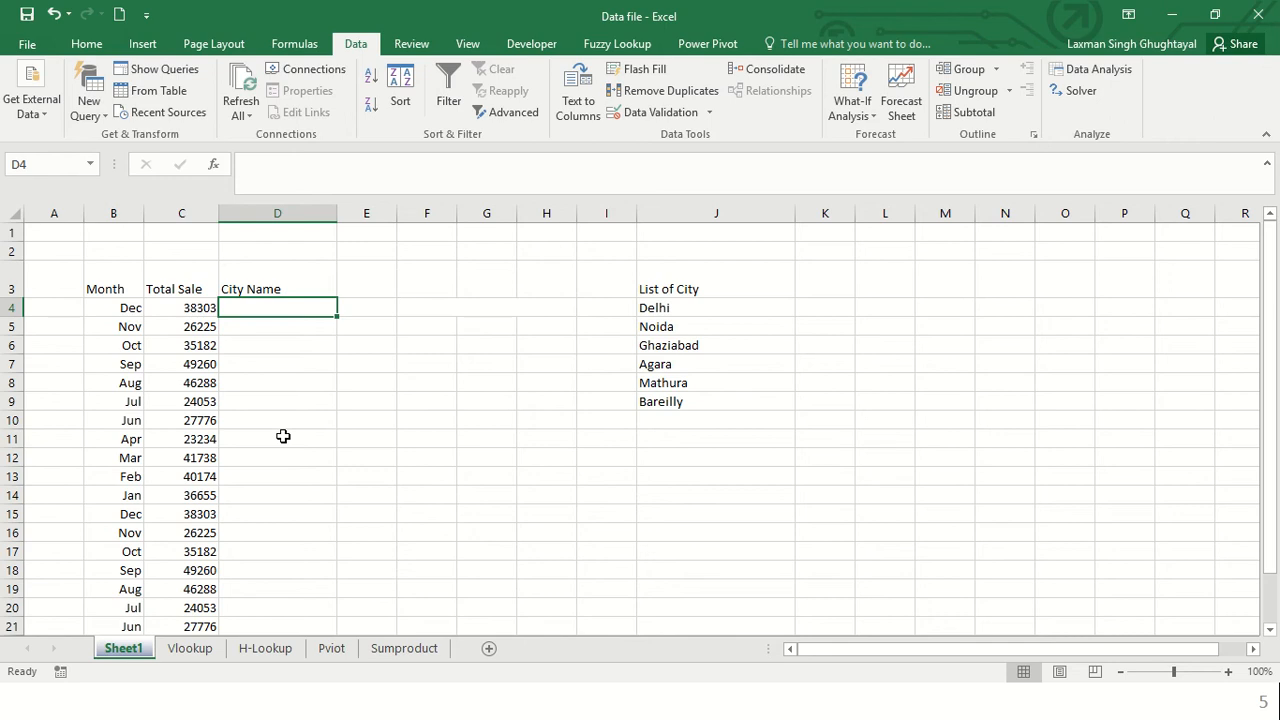
key(shift+Down)
key(shift+Down)
key(shift+Down)
key(shift+Down)
key(shift+Down)
key(shift+Down)
key(shift+Down)
key(shift+Down)
key(shift+Down)
key(shift+Down)
key(shift+Down)
key(shift+Down)
key(shift+Down)
key(shift+Down)
key(shift+Down)
key(shift+Down)
key(shift+Down)
key(shift+Down)
key(shift+Down)
key(shift+Down)
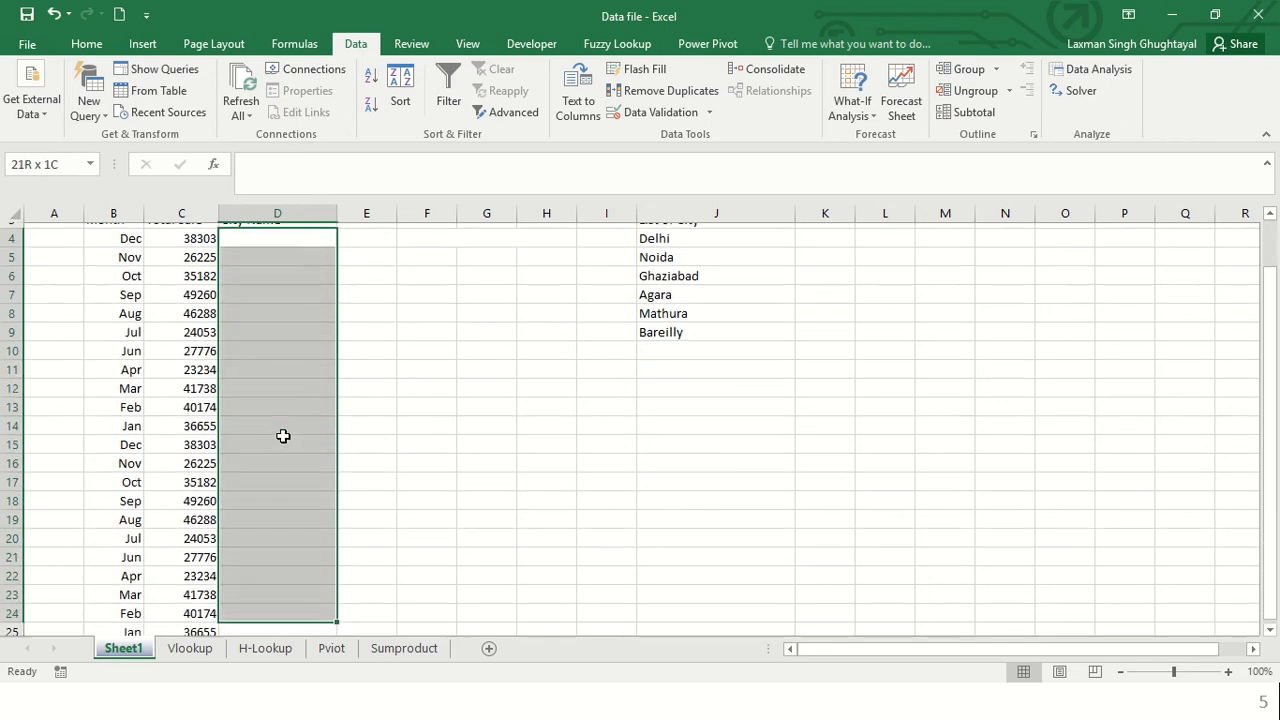
key(shift+Down)
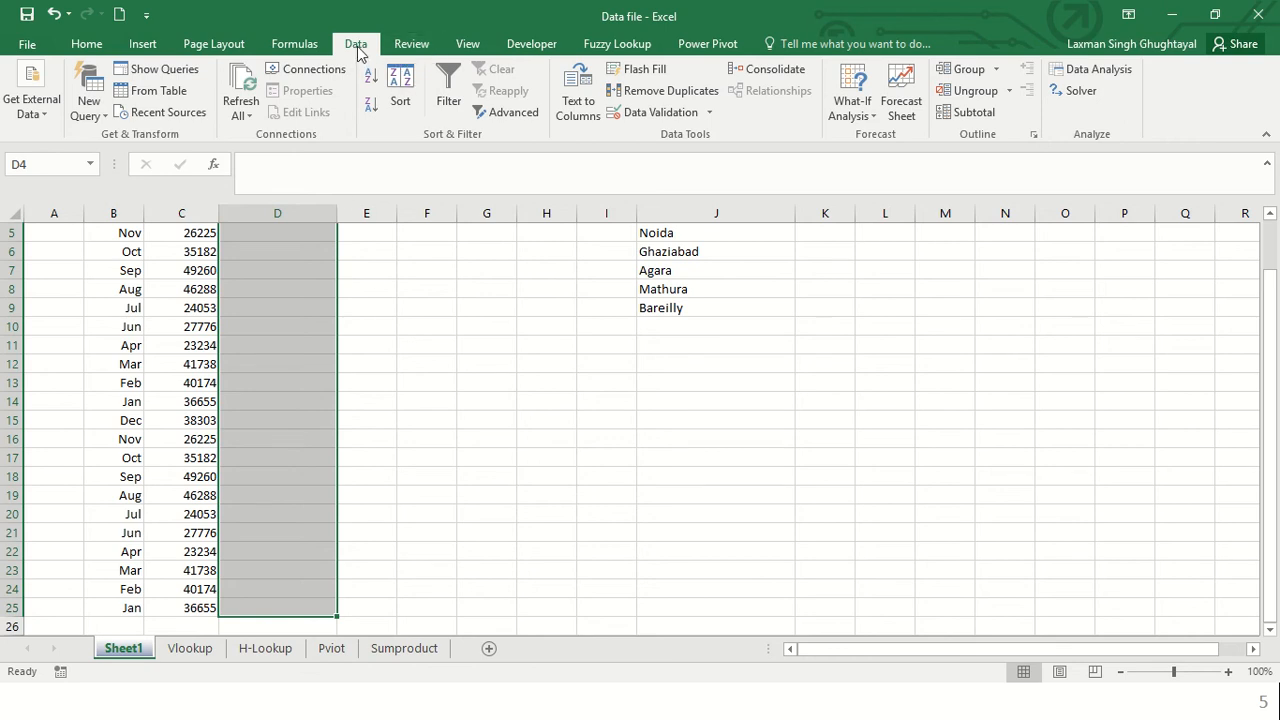
click(658, 112)
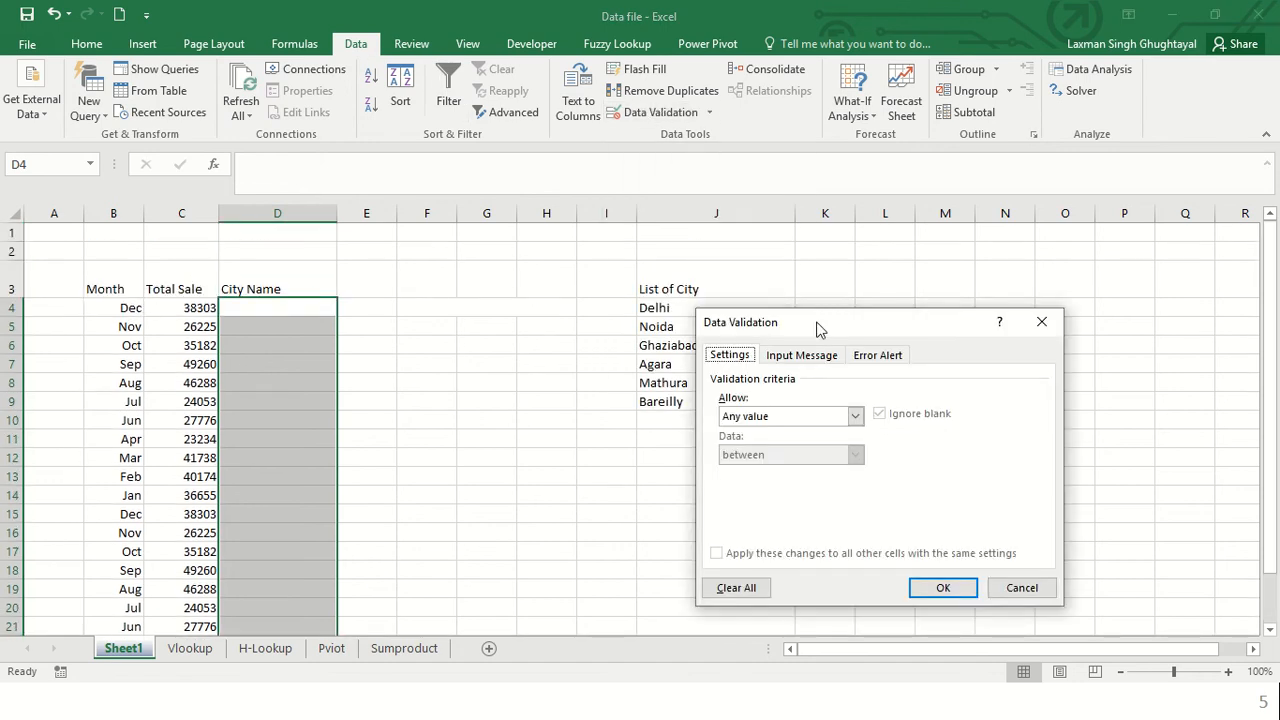
drag(818, 325, 931, 257)
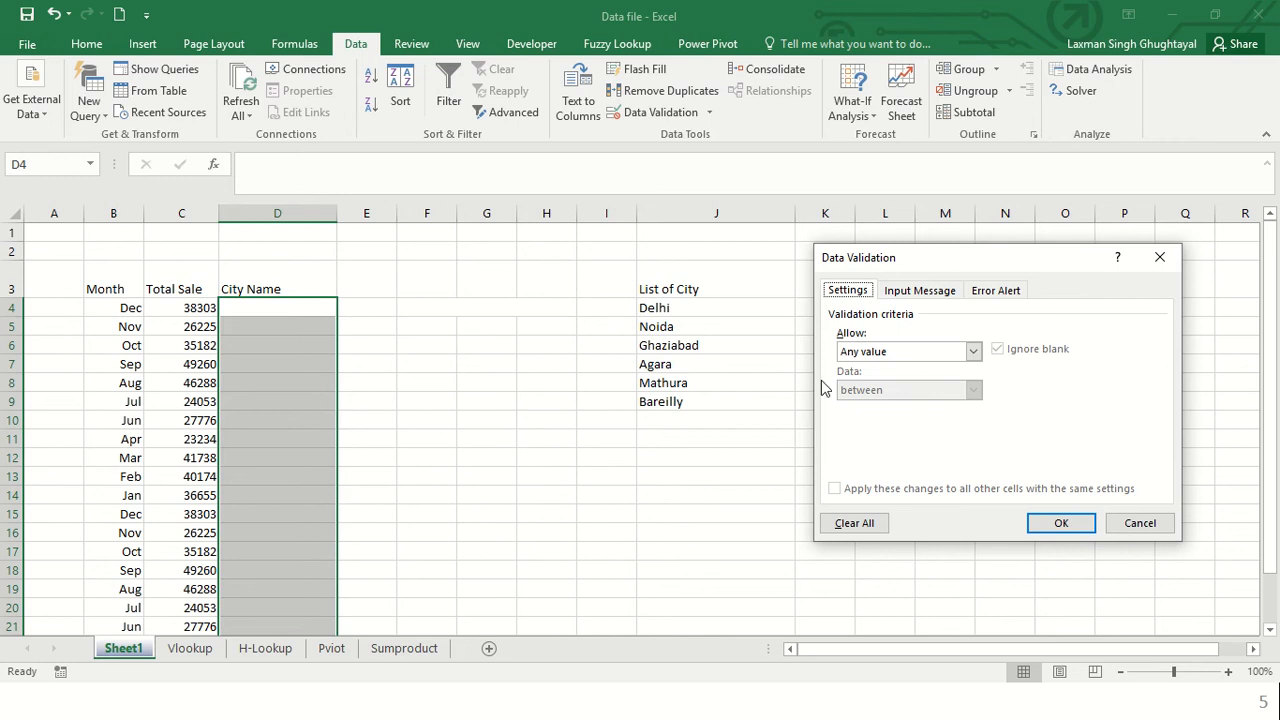
click(973, 352)
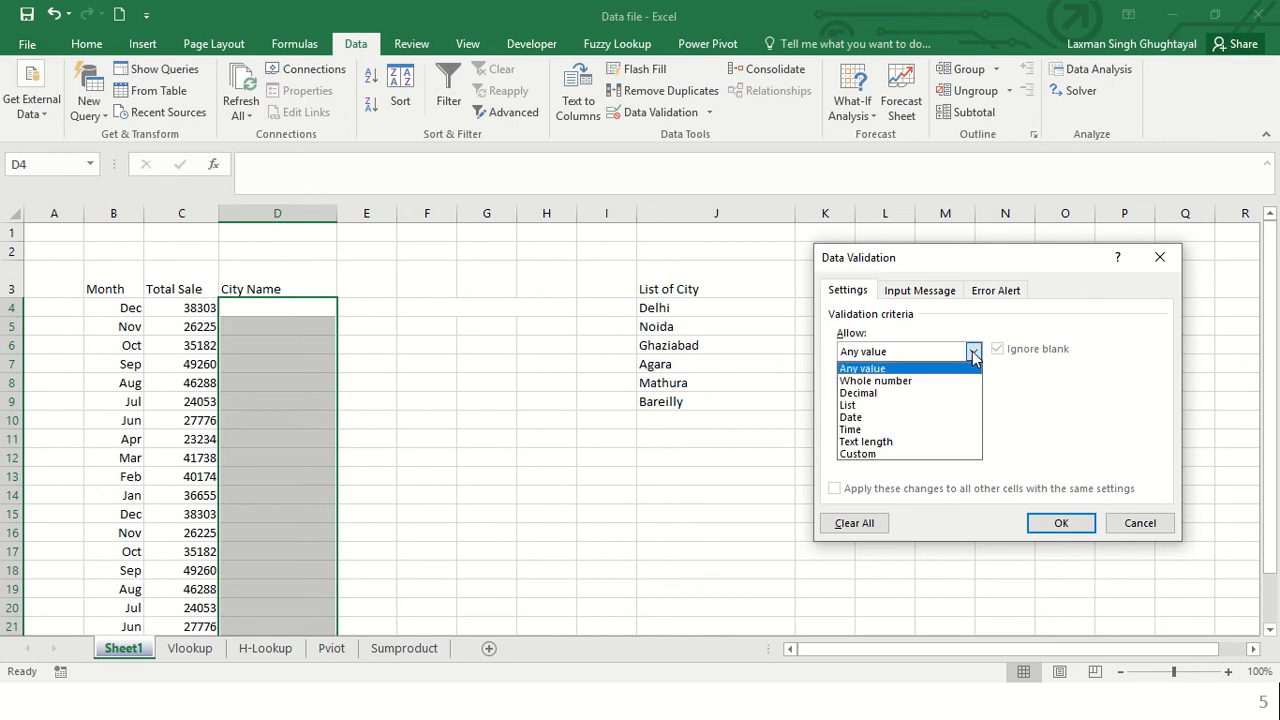
click(879, 406)
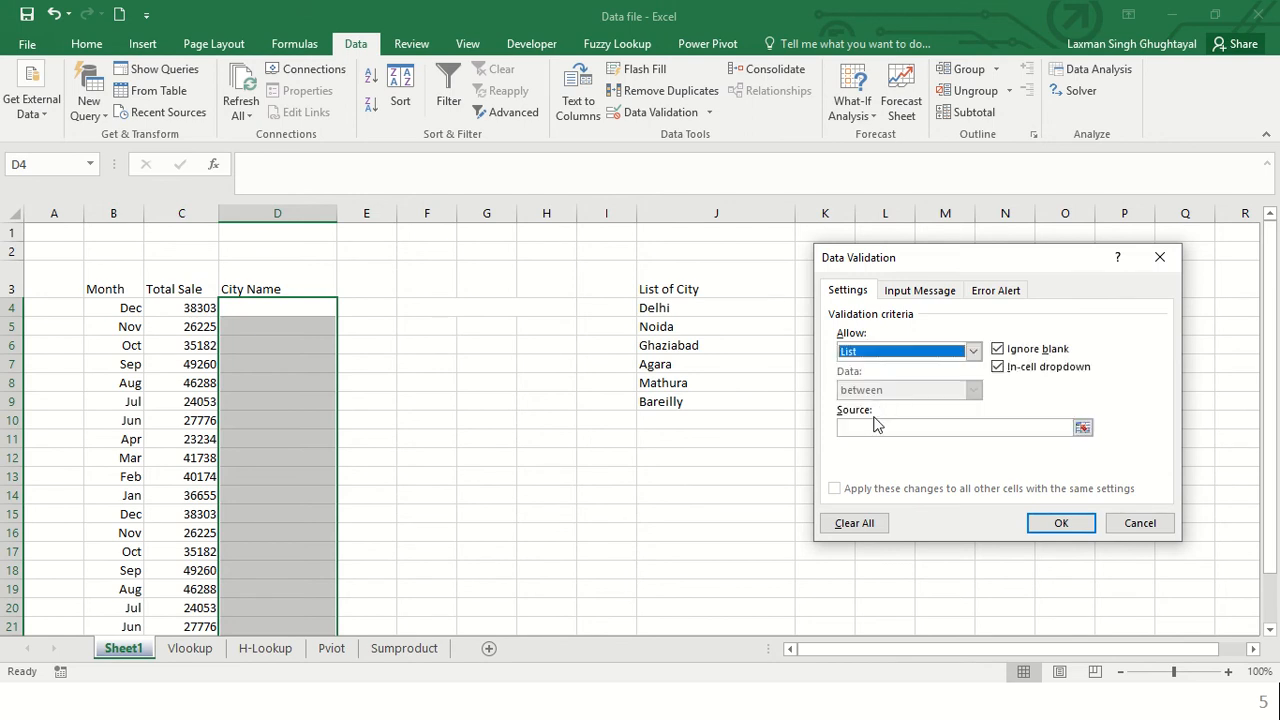
click(857, 427)
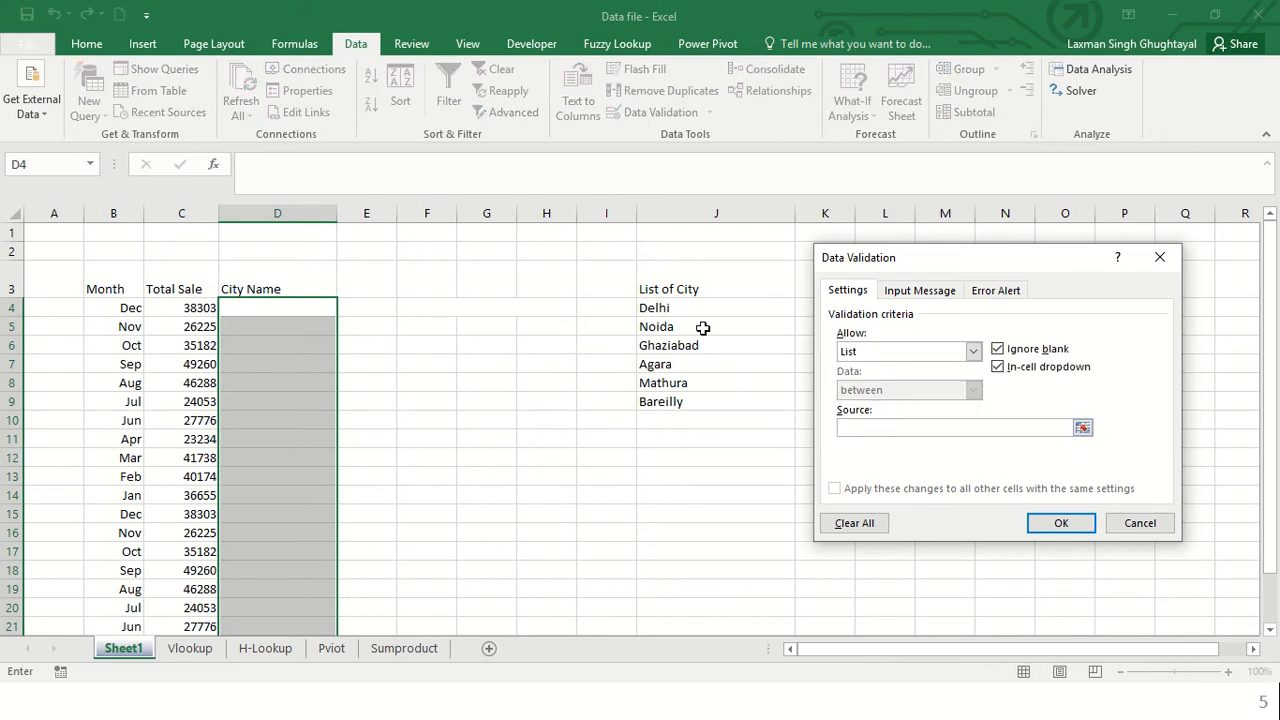
drag(693, 312, 688, 409)
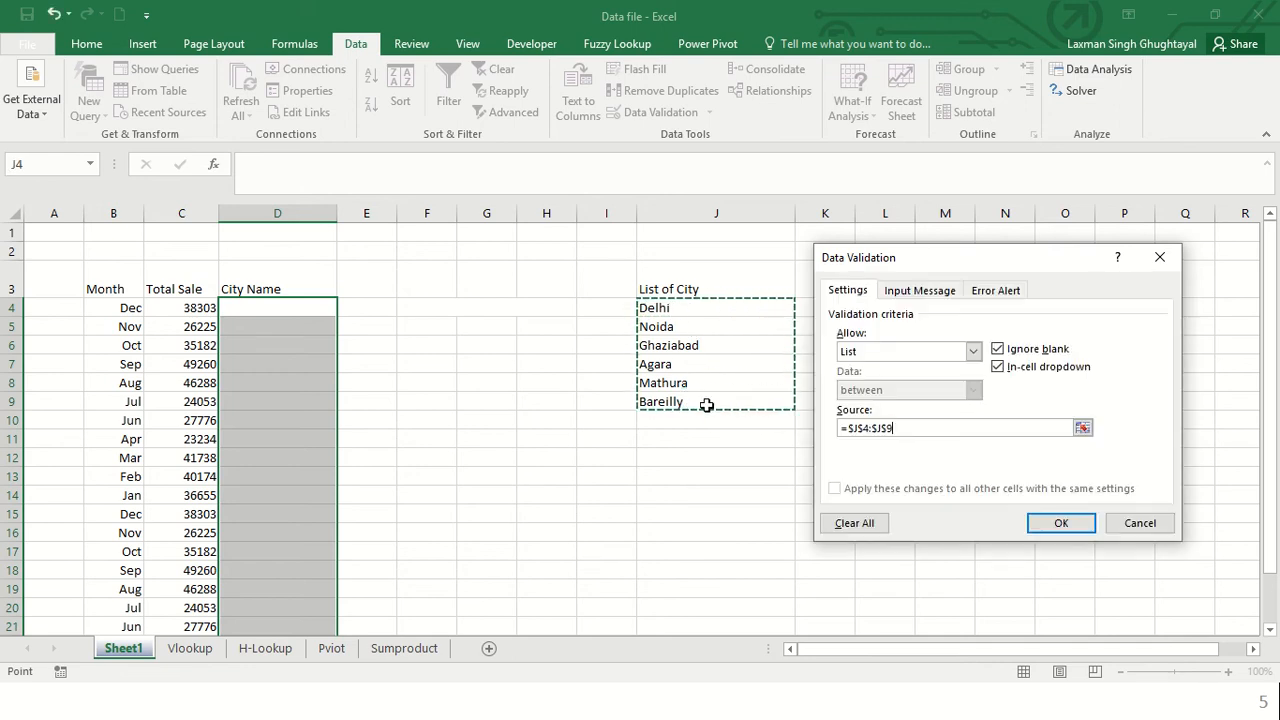
click(1057, 524)
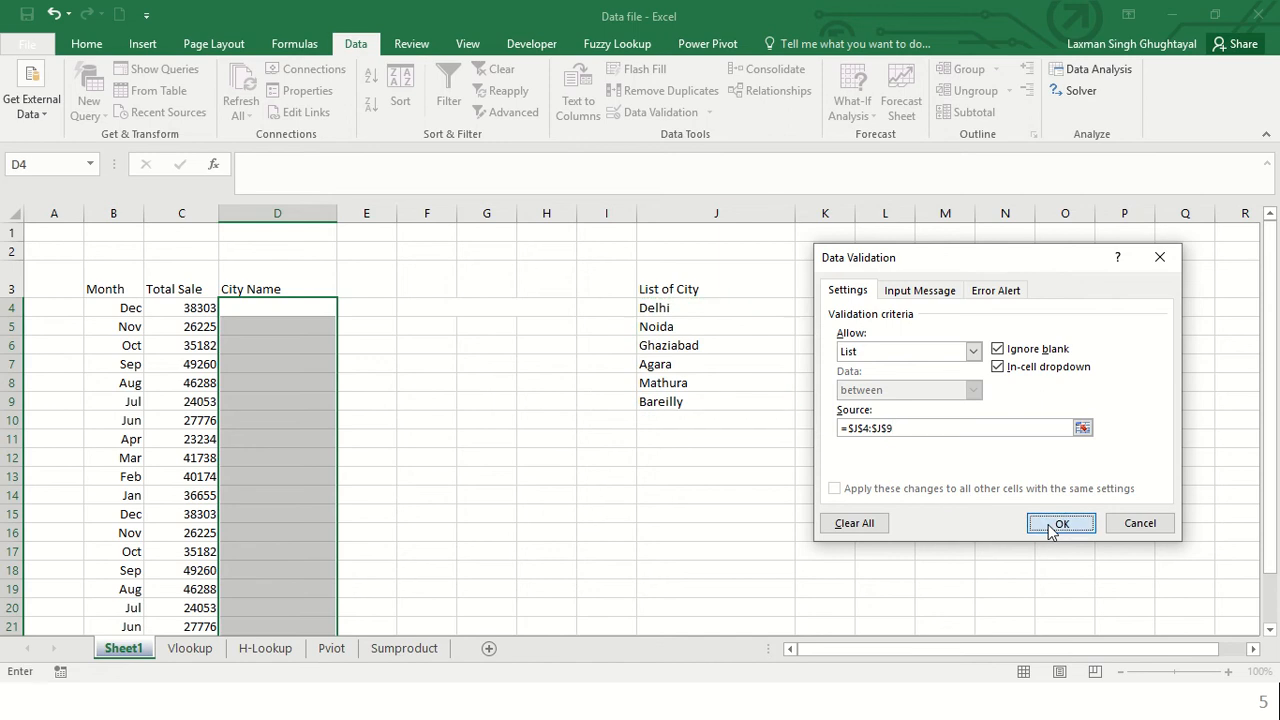
Step: Try to enter Greater Noida in D5 to test the validation, and cancel the entry
click(283, 329)
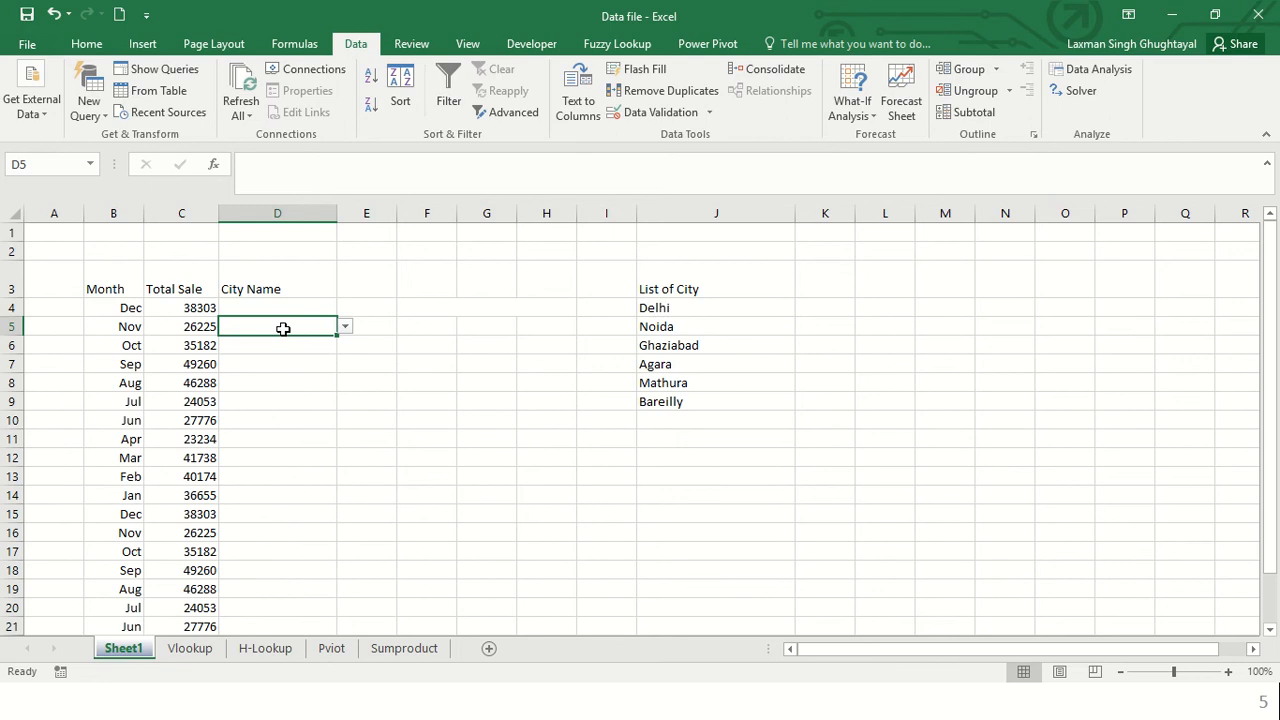
text(G)
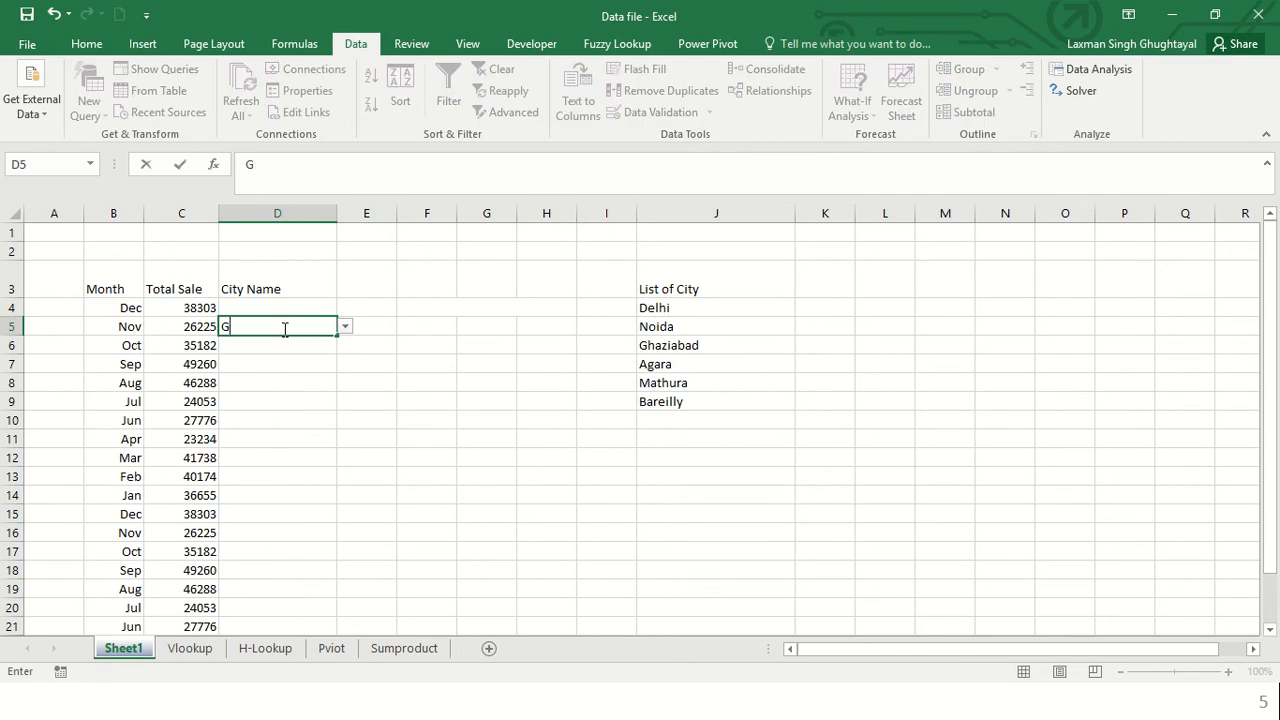
text(reater Noida)
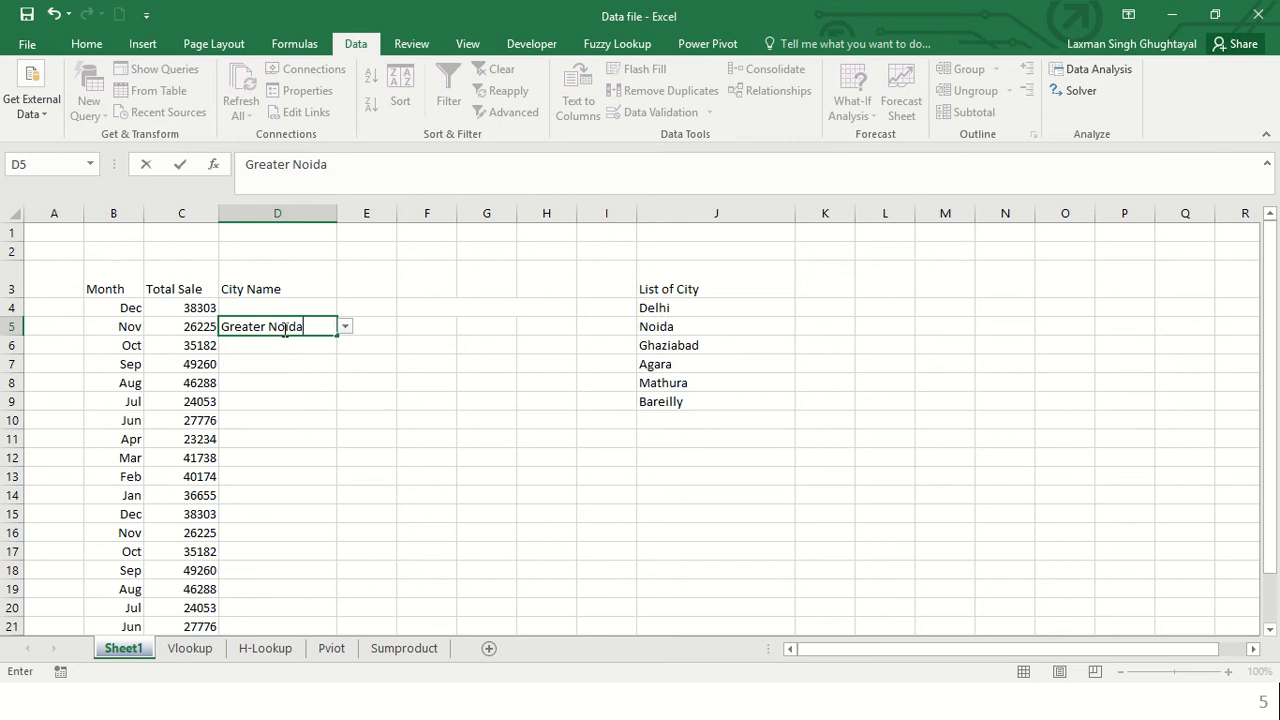
key(Return)
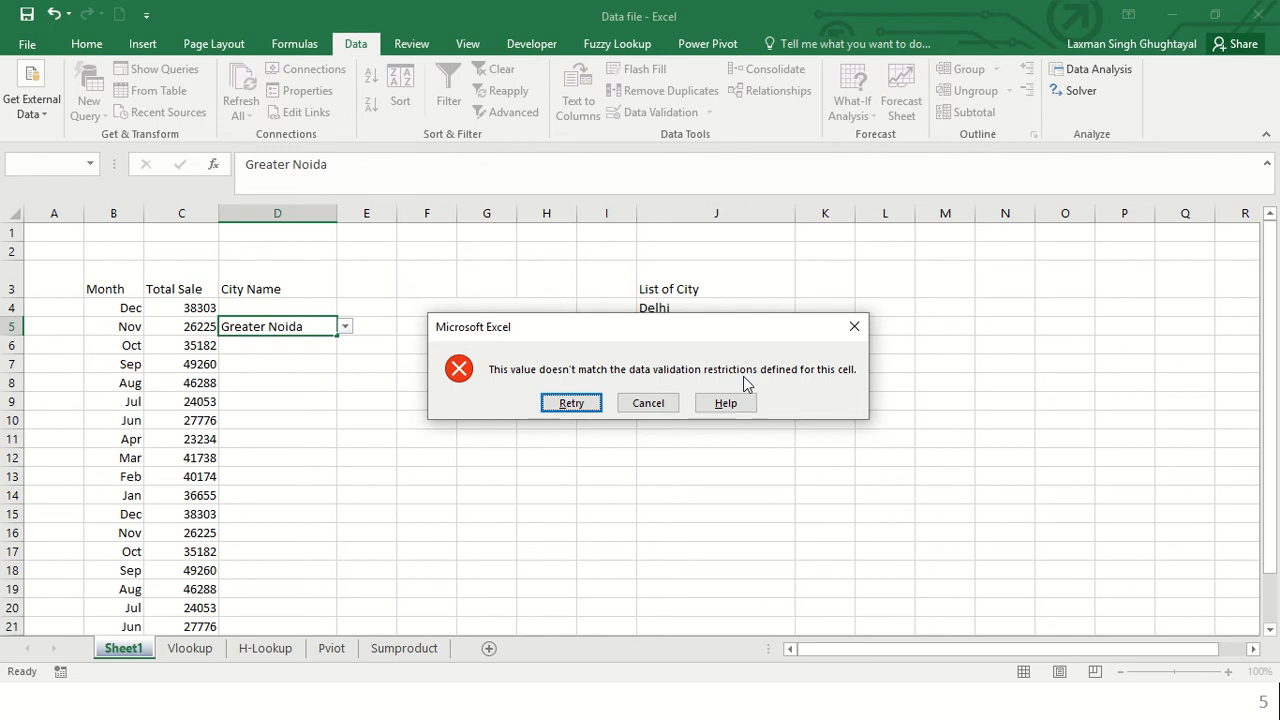
click(652, 404)
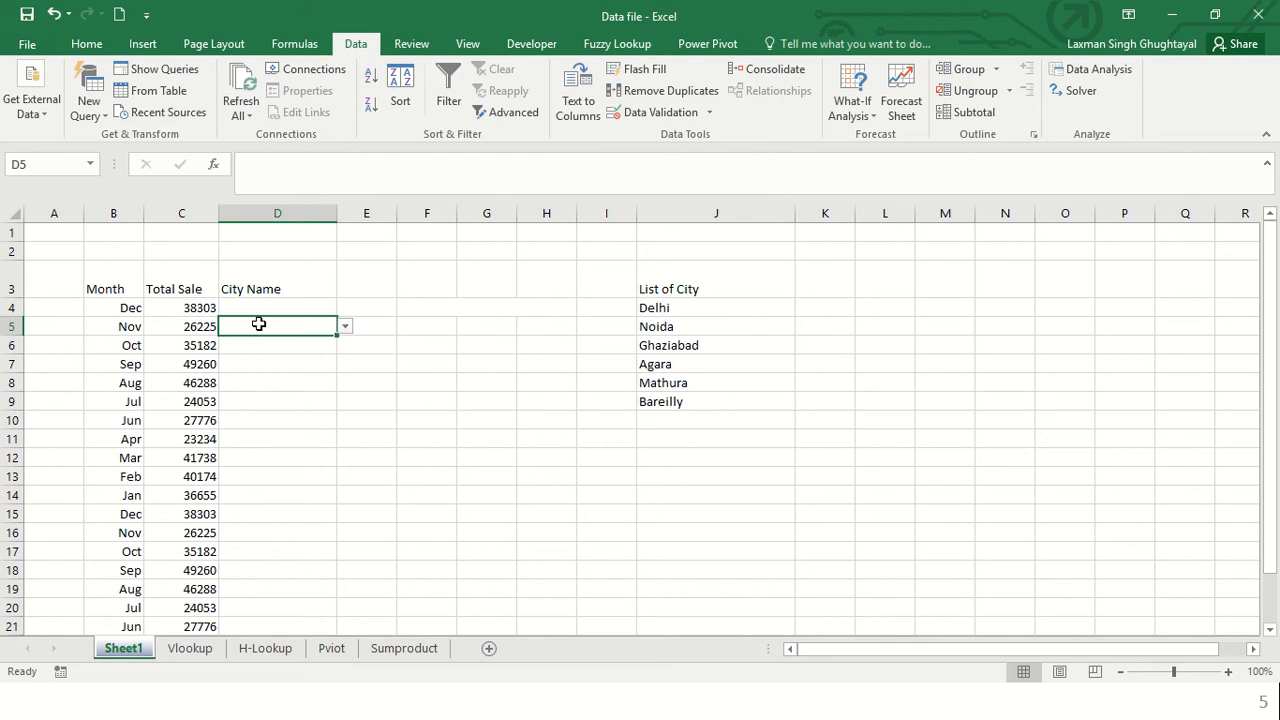
Step: Pick Noida from the drop-down list in D5 and enter Noida in D6
click(343, 328)
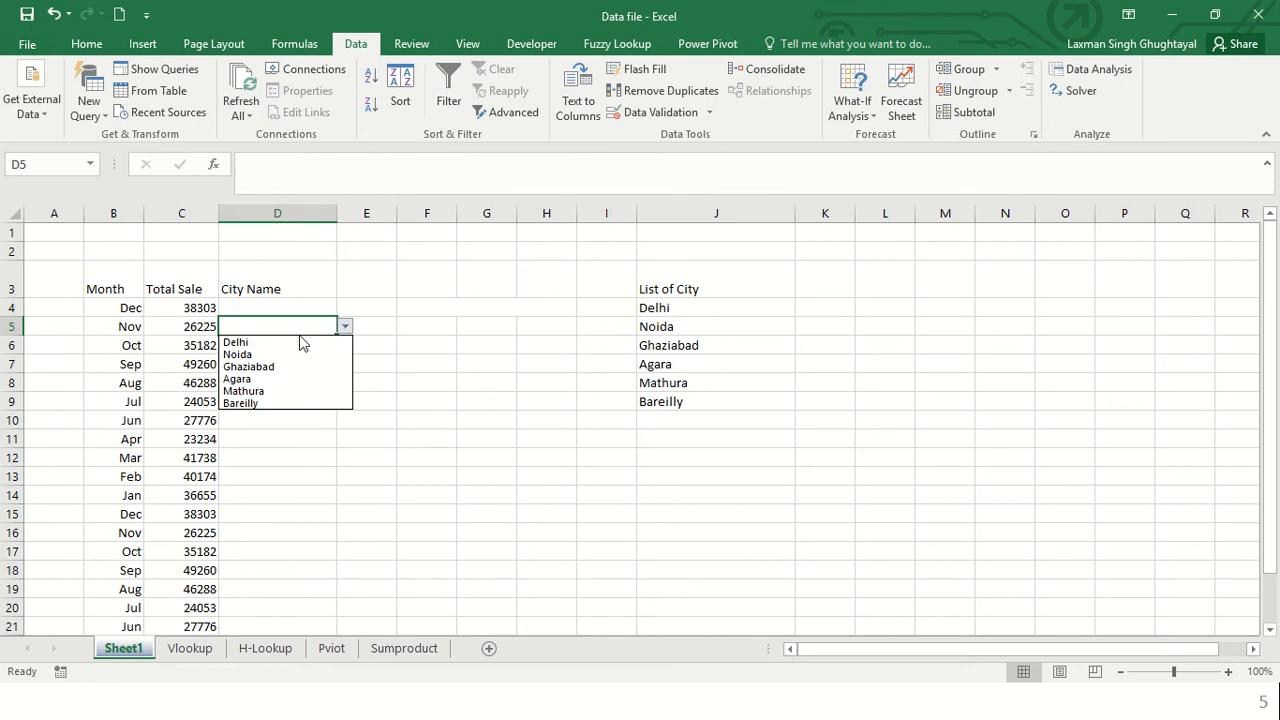
click(240, 355)
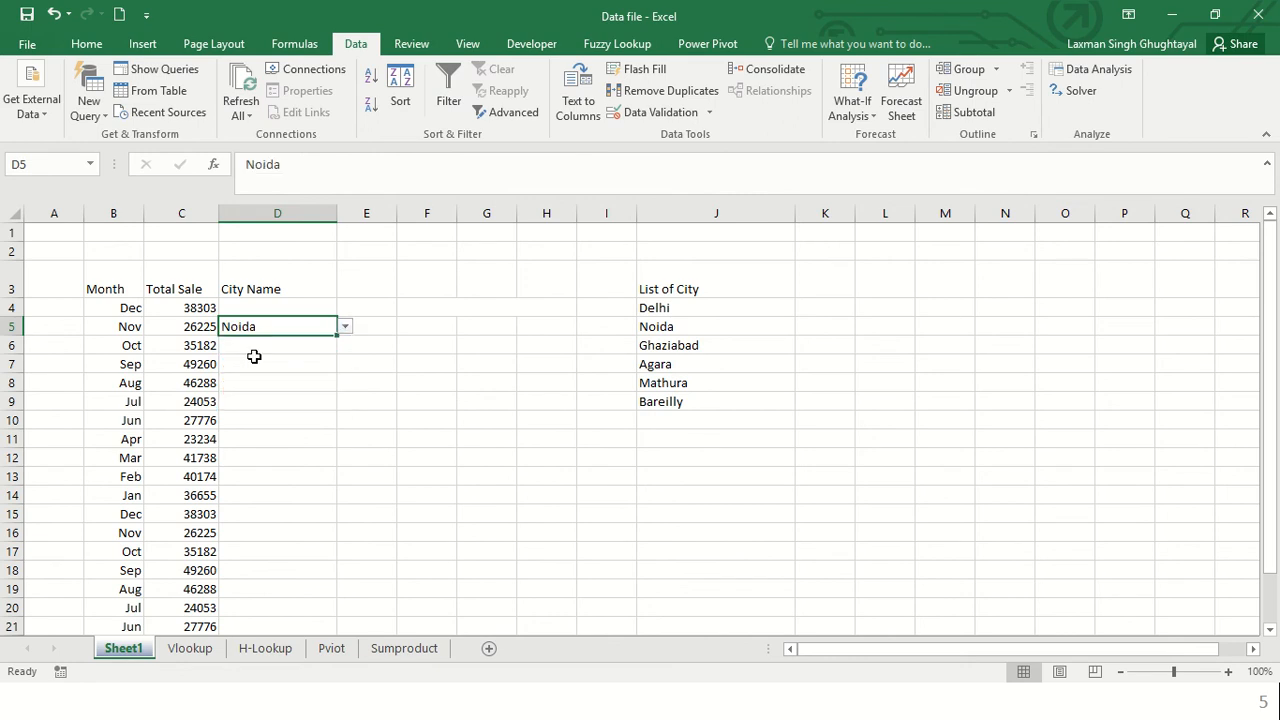
click(298, 350)
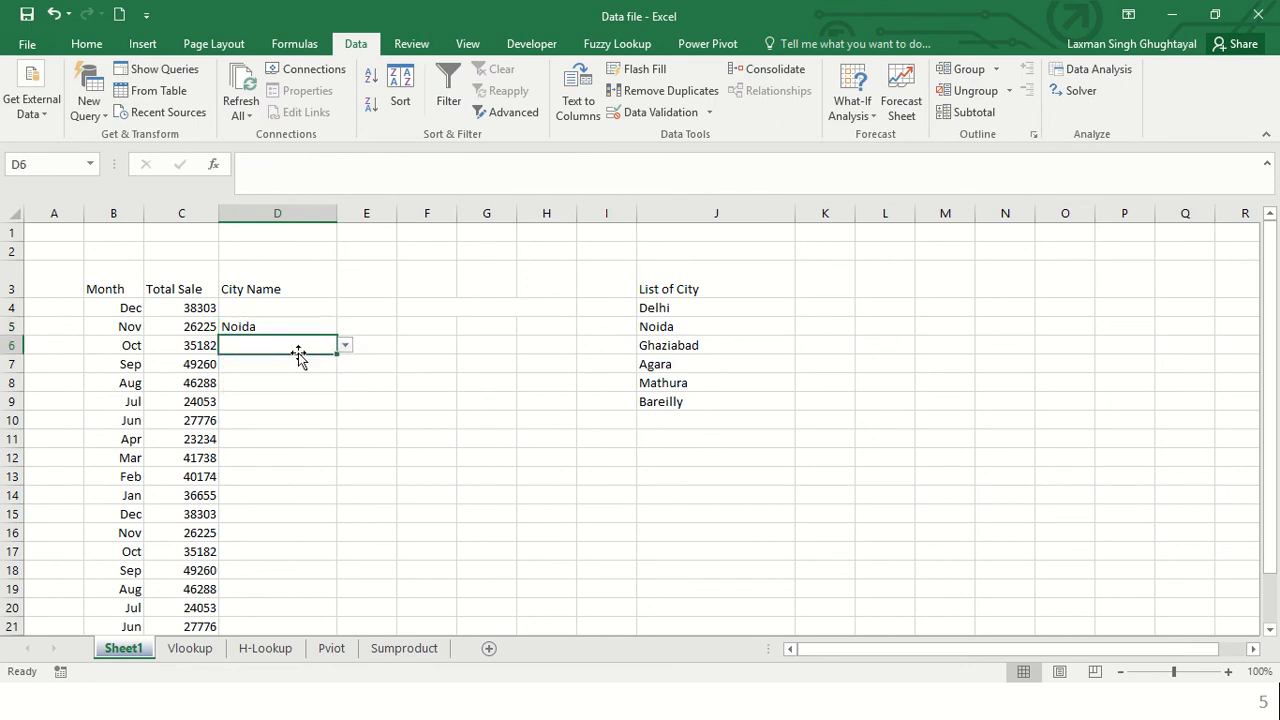
text(Noida)
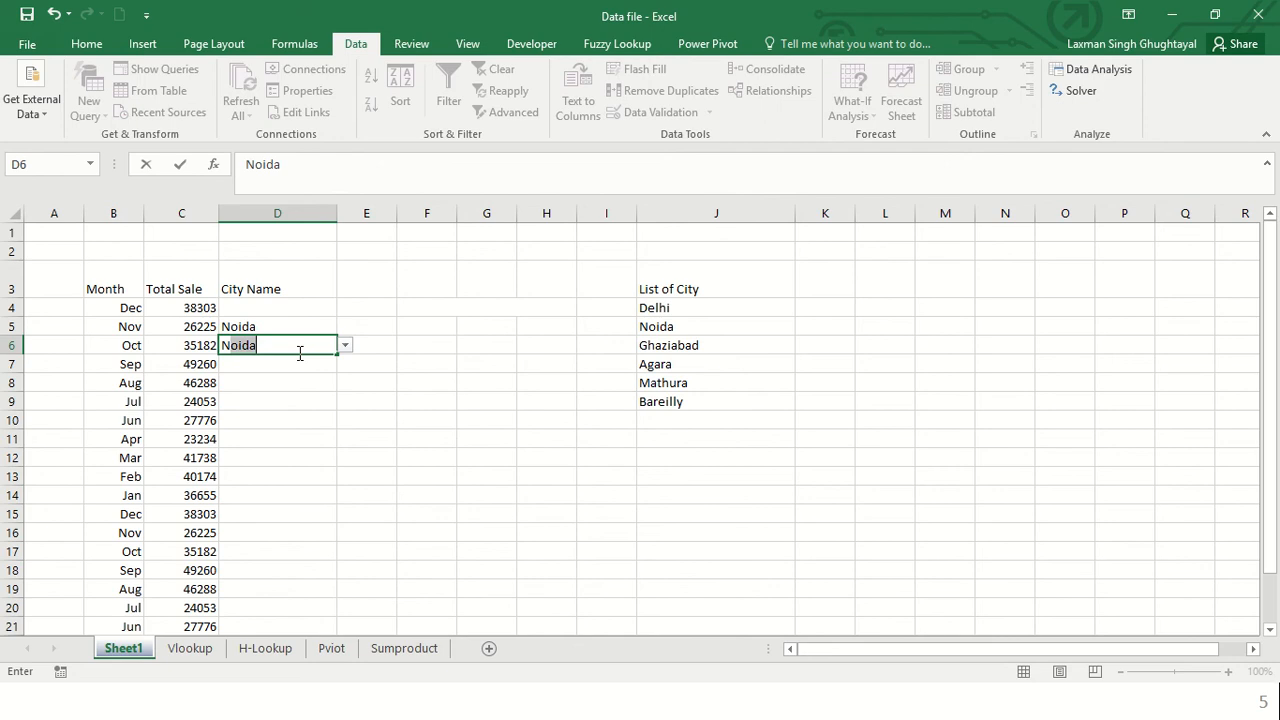
key(Return)
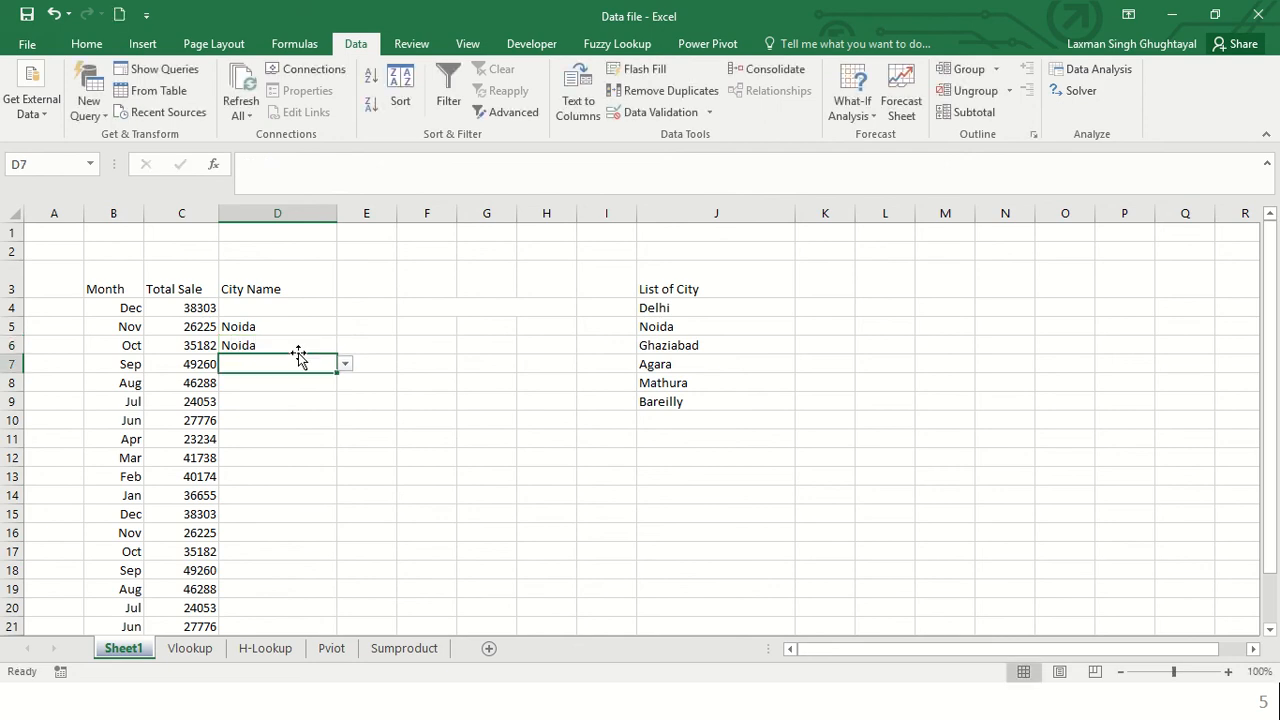
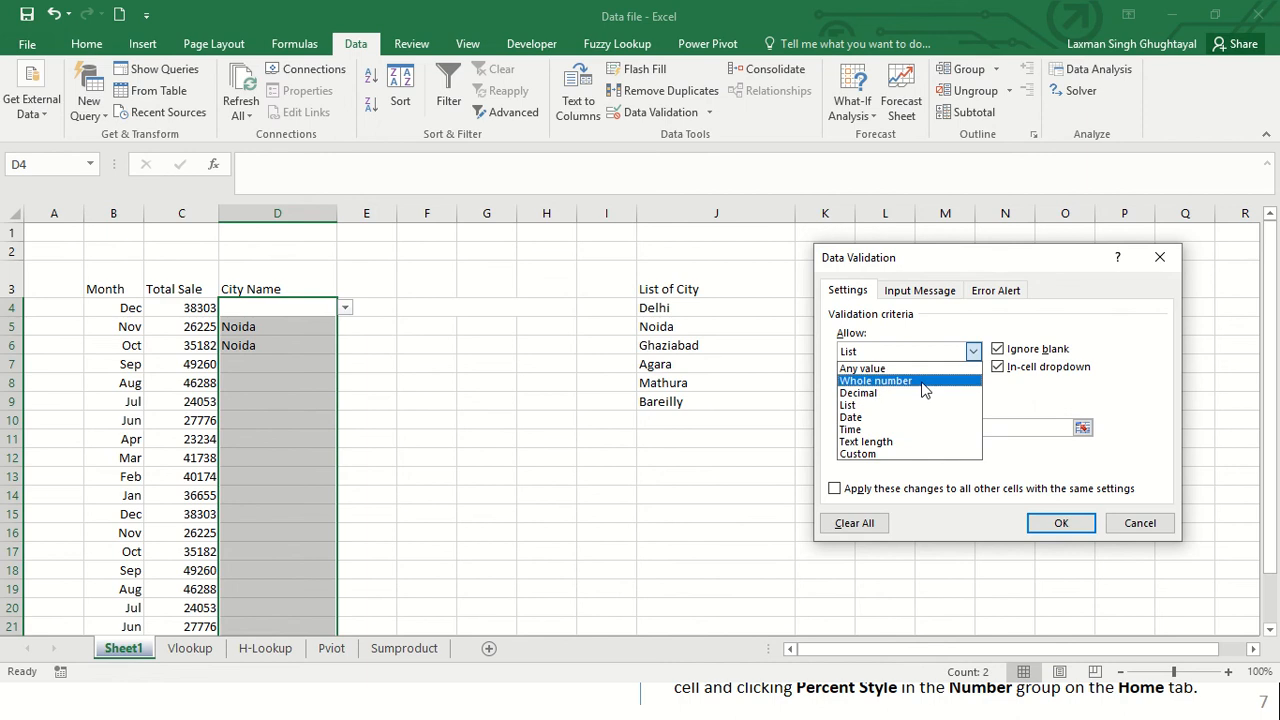
Step: Review the presentation slides on whole number, decimal, date and time validation, and dismiss the Data Validation dialog
key(Escape)
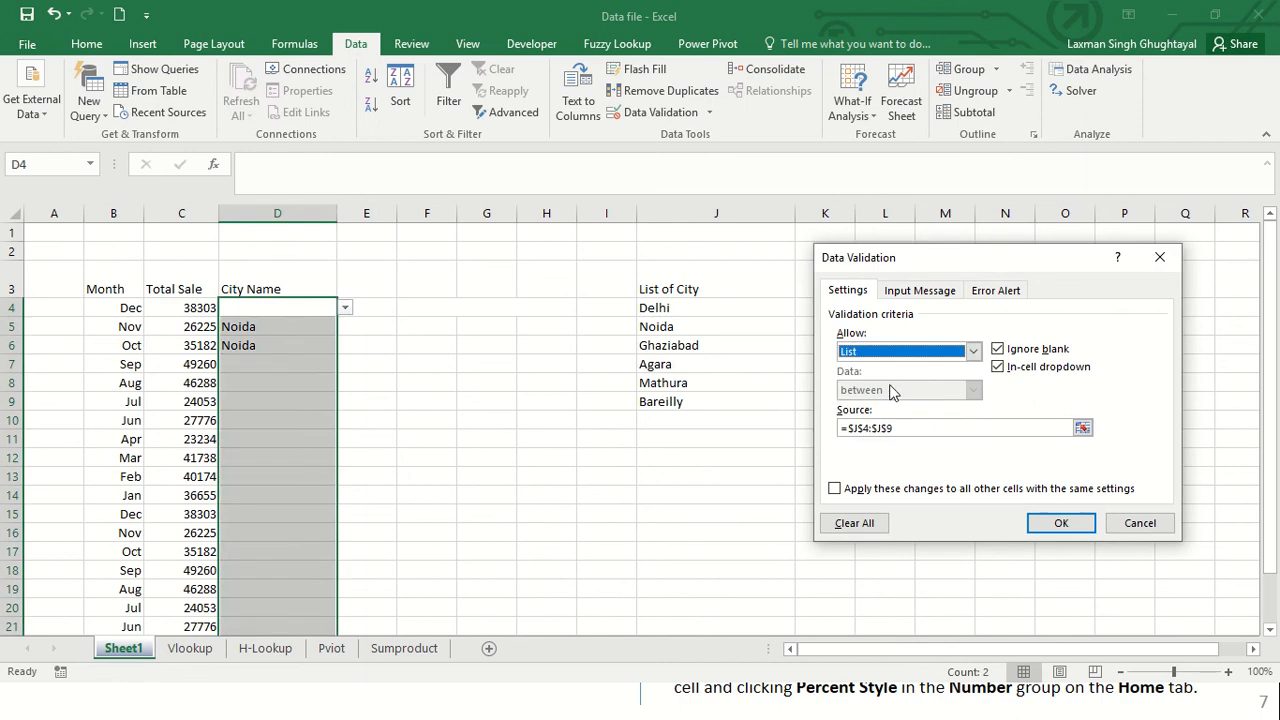
key(alt+Tab)
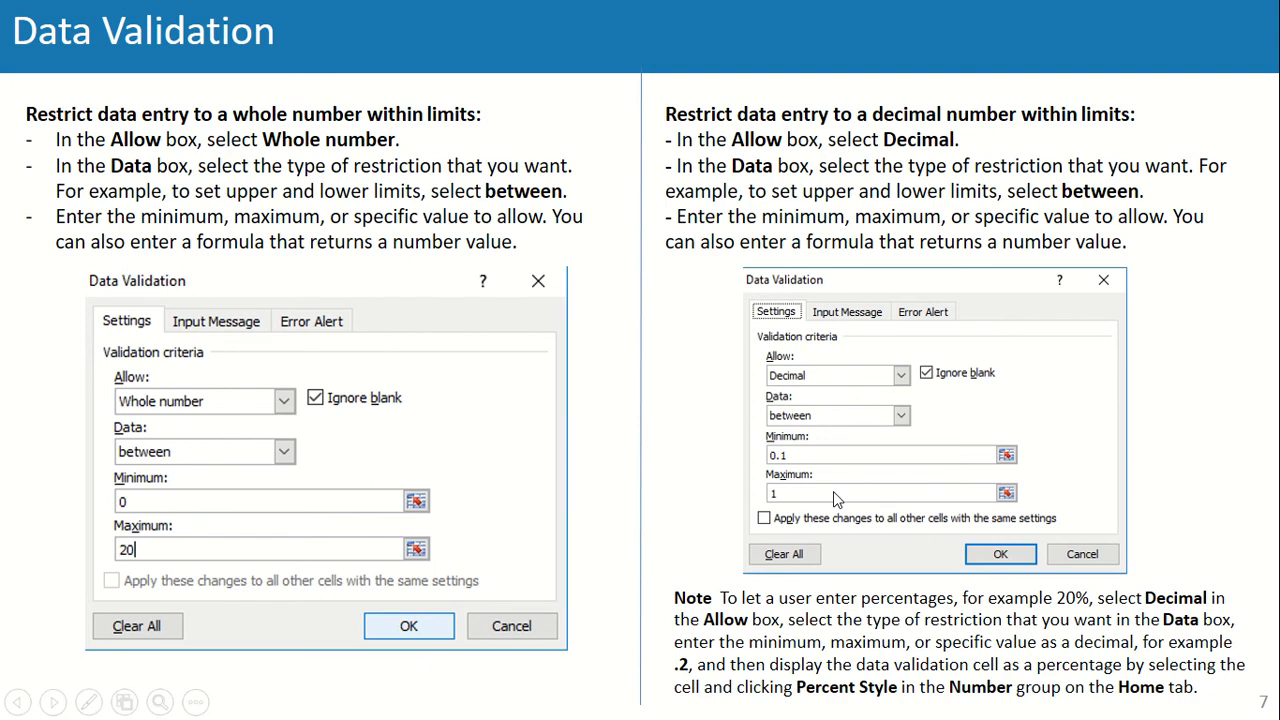
key(Right)
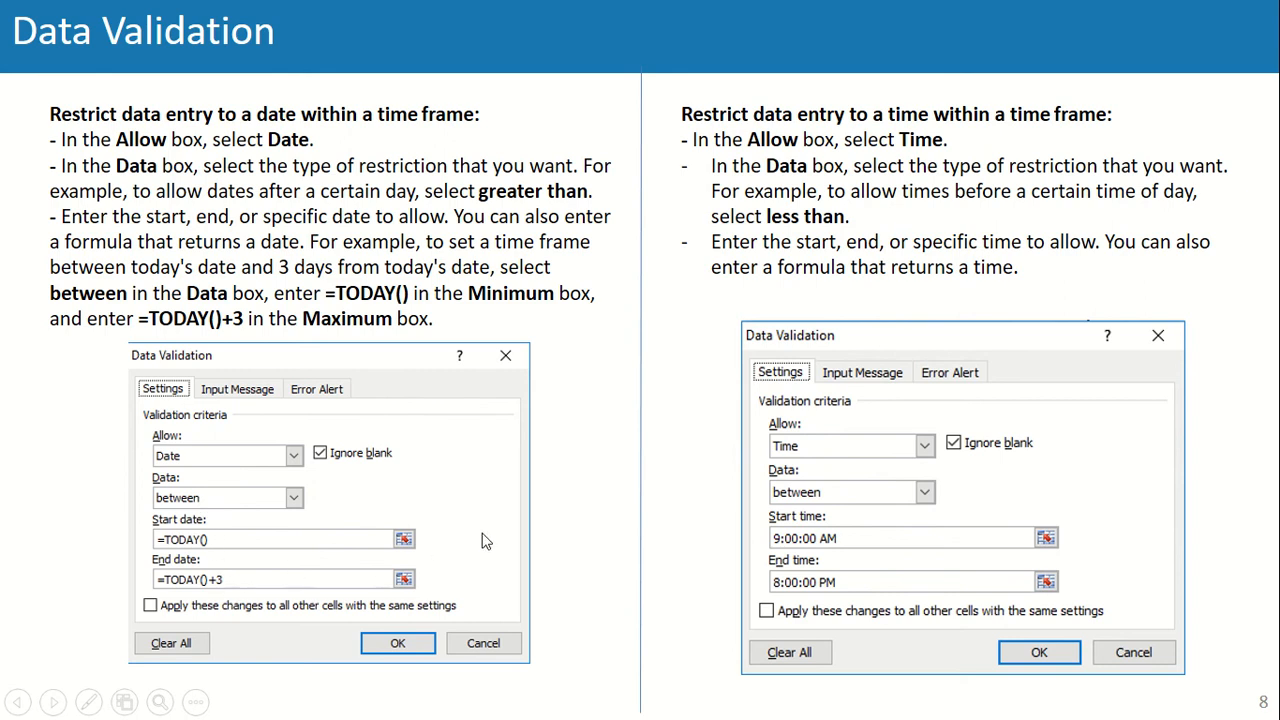
click(824, 530)
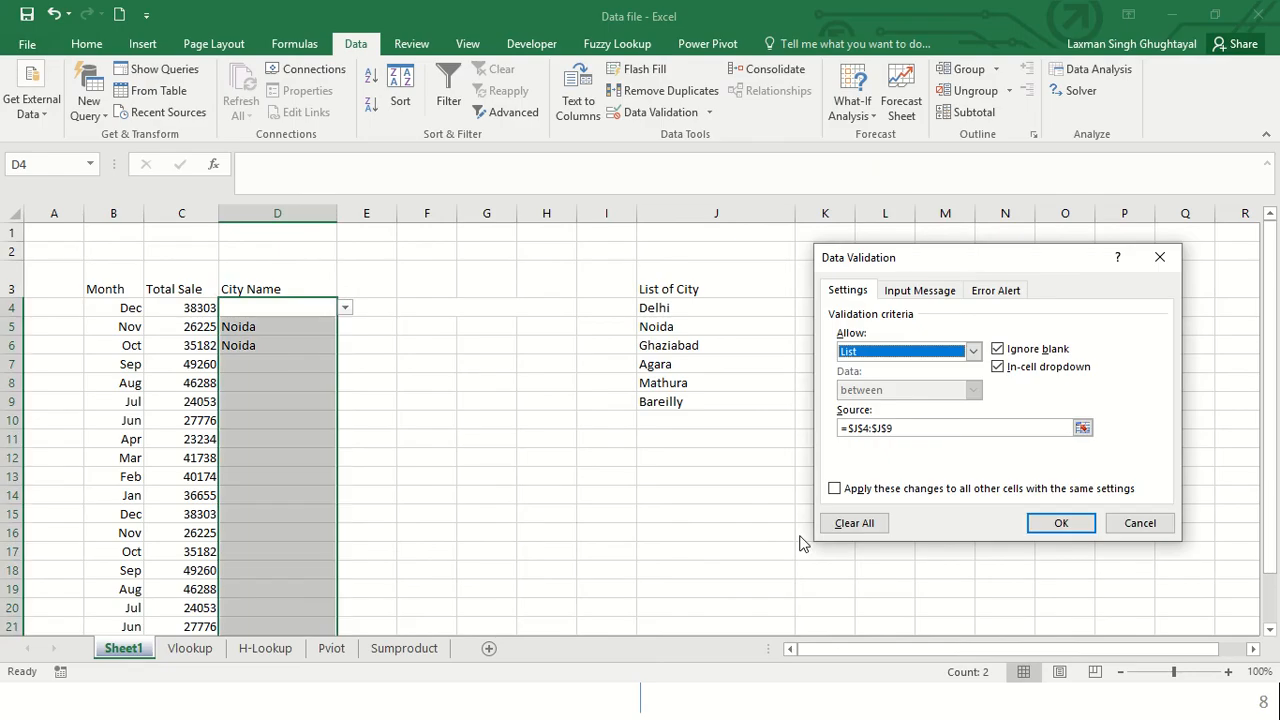
key(Escape)
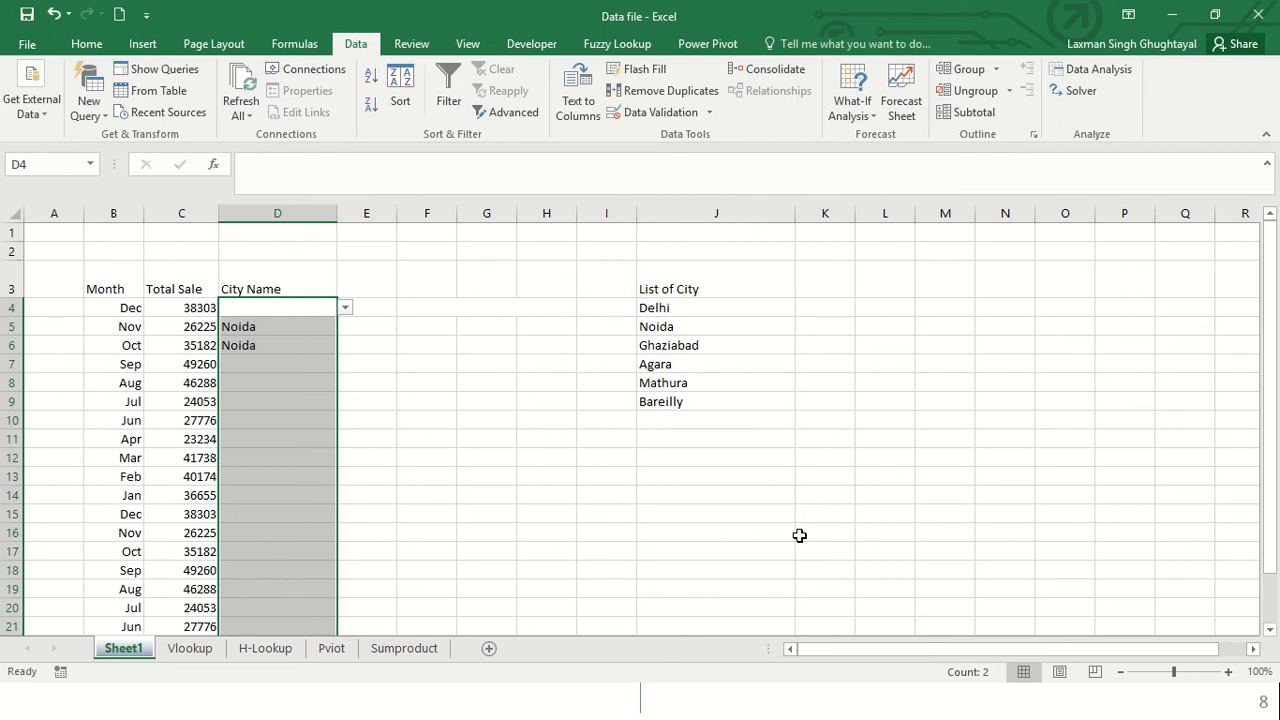
Step: Replace the last city in the List of City column, J9, with Vasundhara
key(ctrl+Right)
key(ctrl+Down)
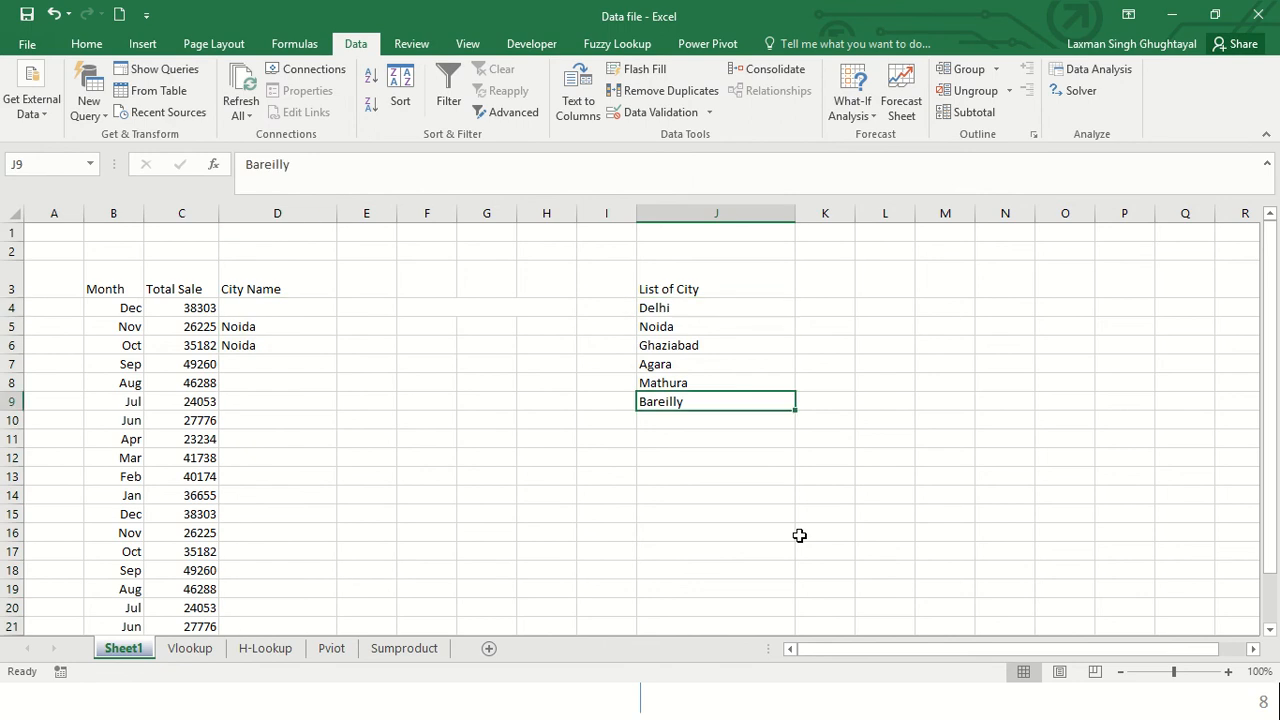
key(Up)
key(Down)
key(Delete)
text(Vasund)
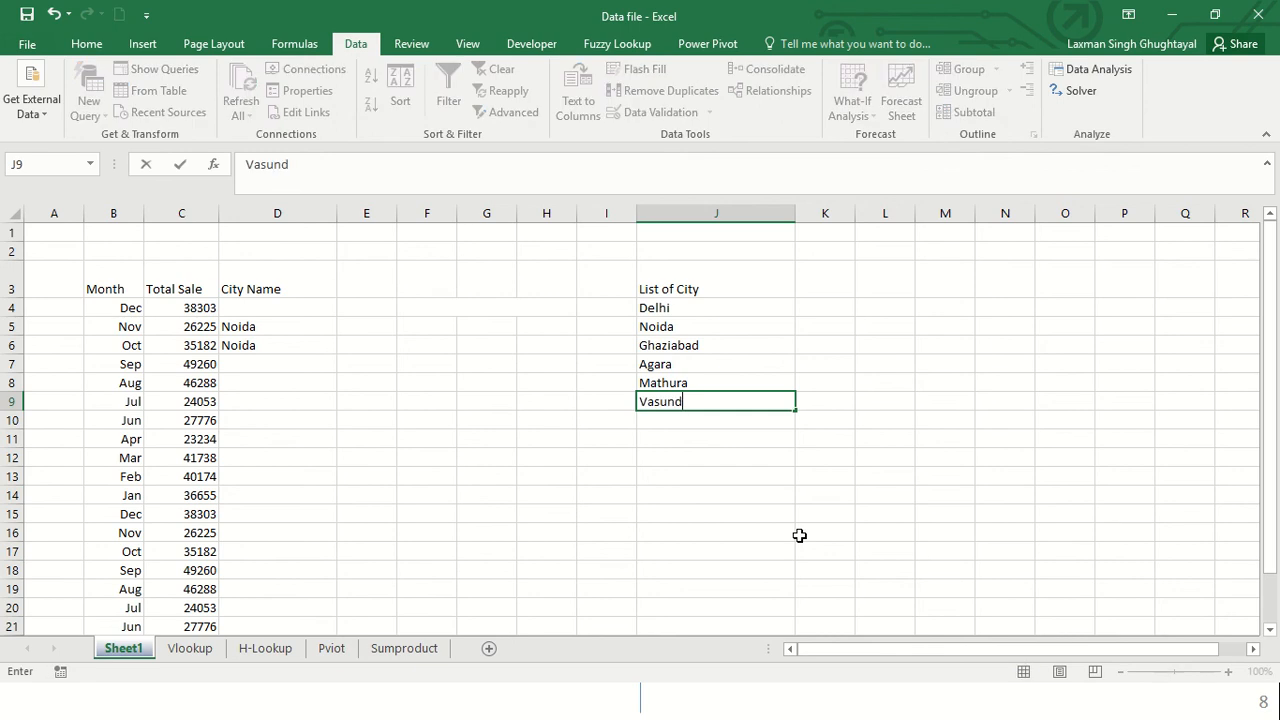
text(hara)
key(Return)
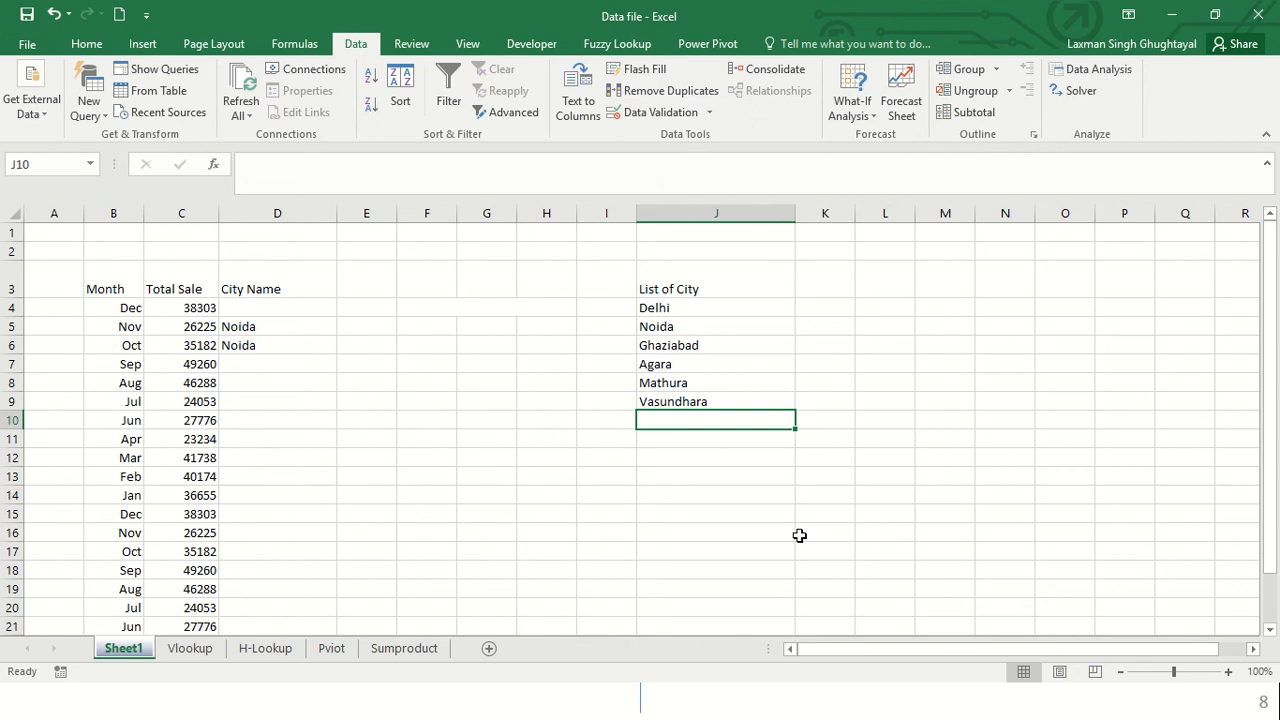
Step: Pick Vasundhara from the City Name drop-down list in D9
key(Up)
key(ctrl+Left)
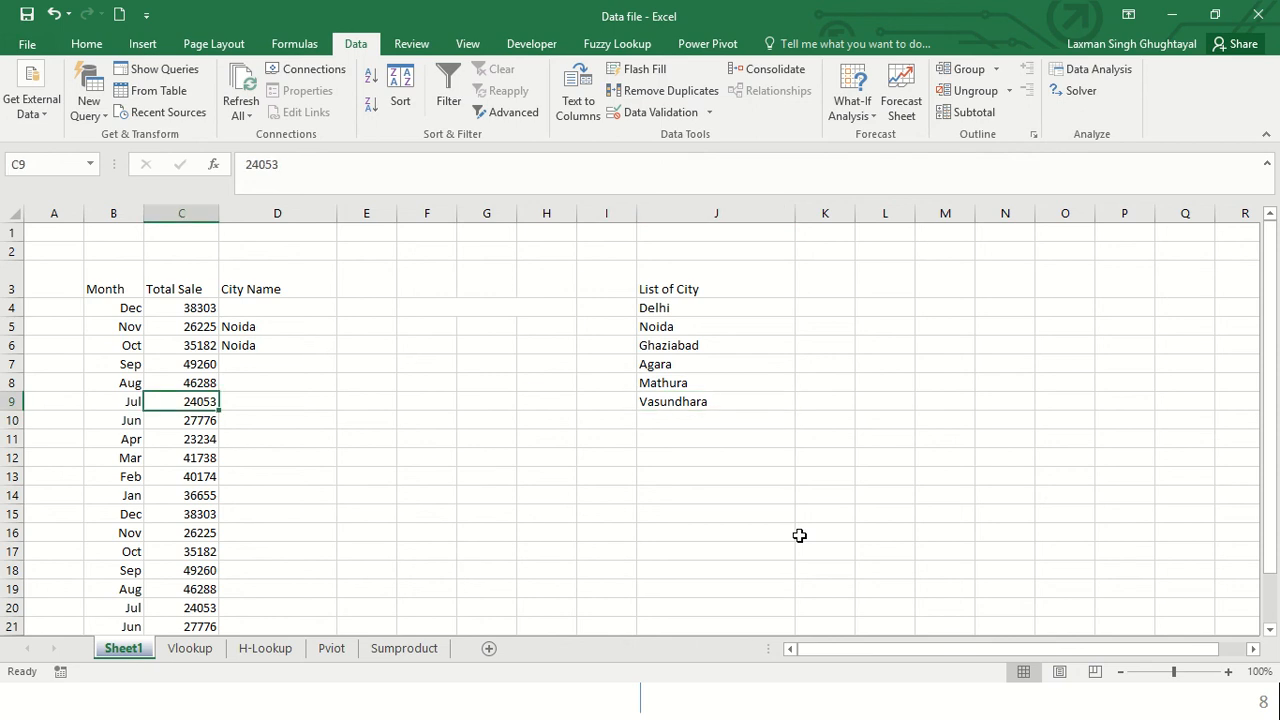
key(Right)
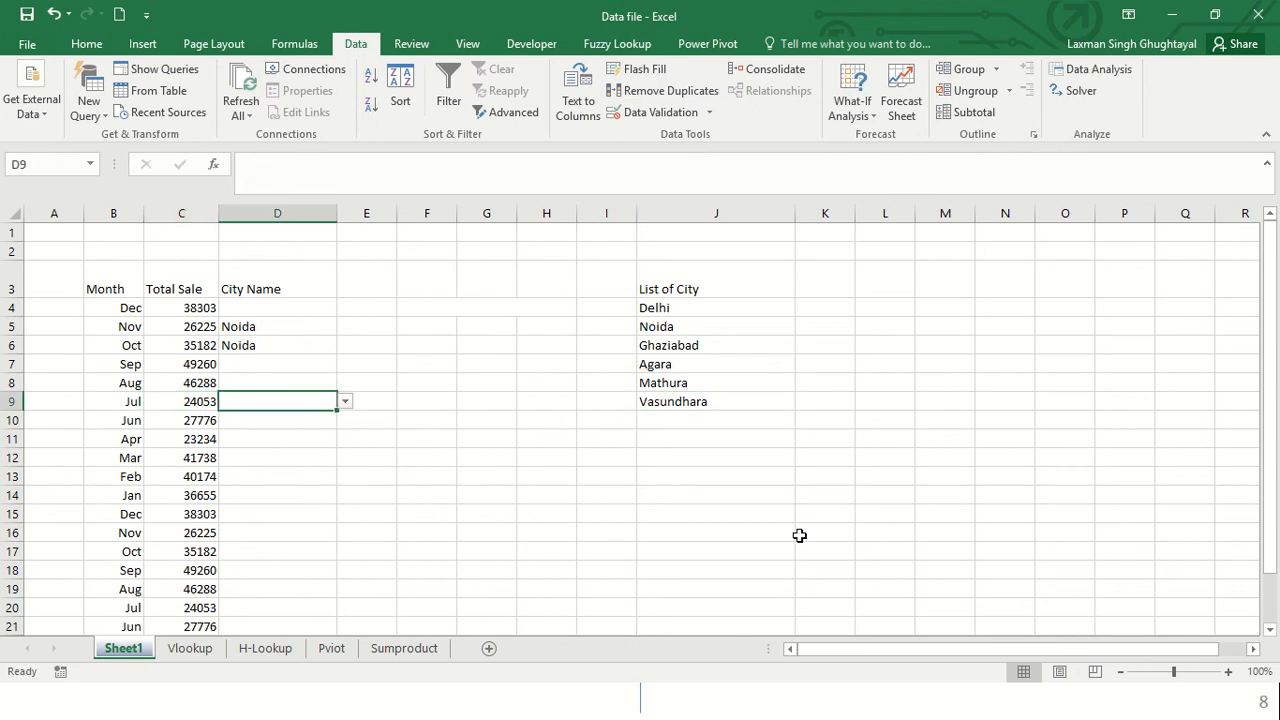
key(alt+Down)
key(Down)
key(Down)
key(Down)
key(Down)
key(Down)
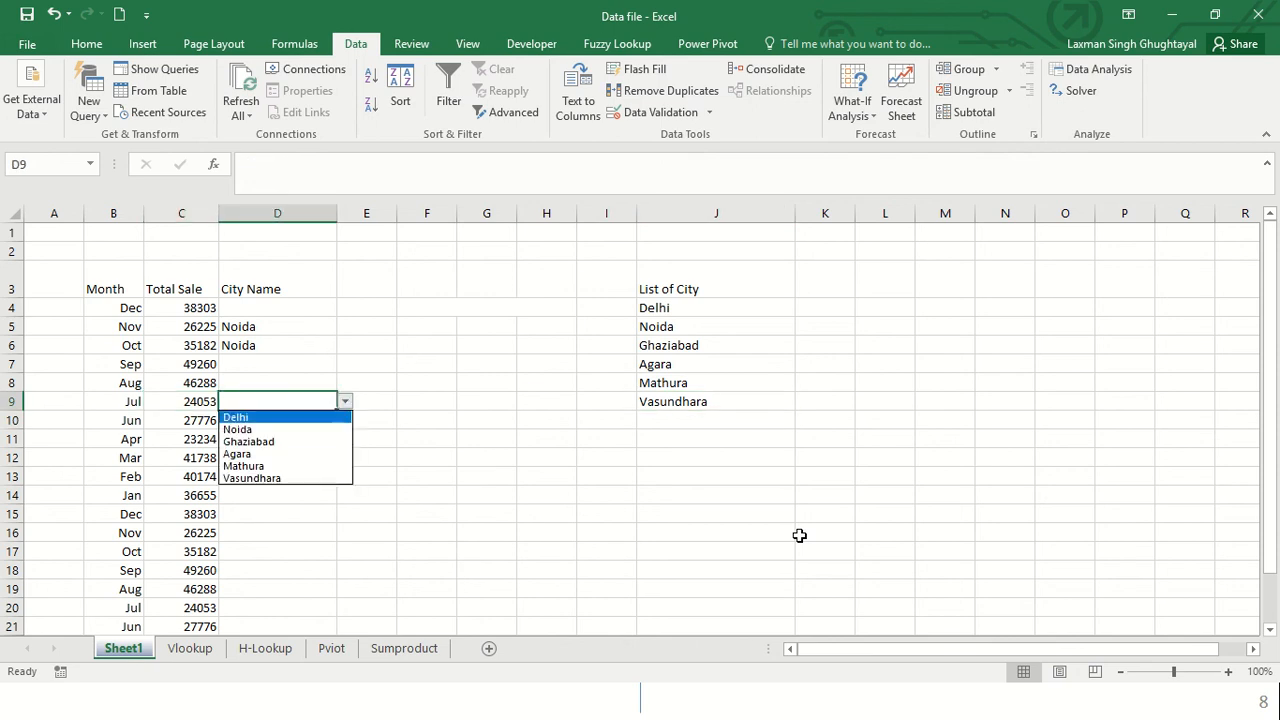
key(Down)
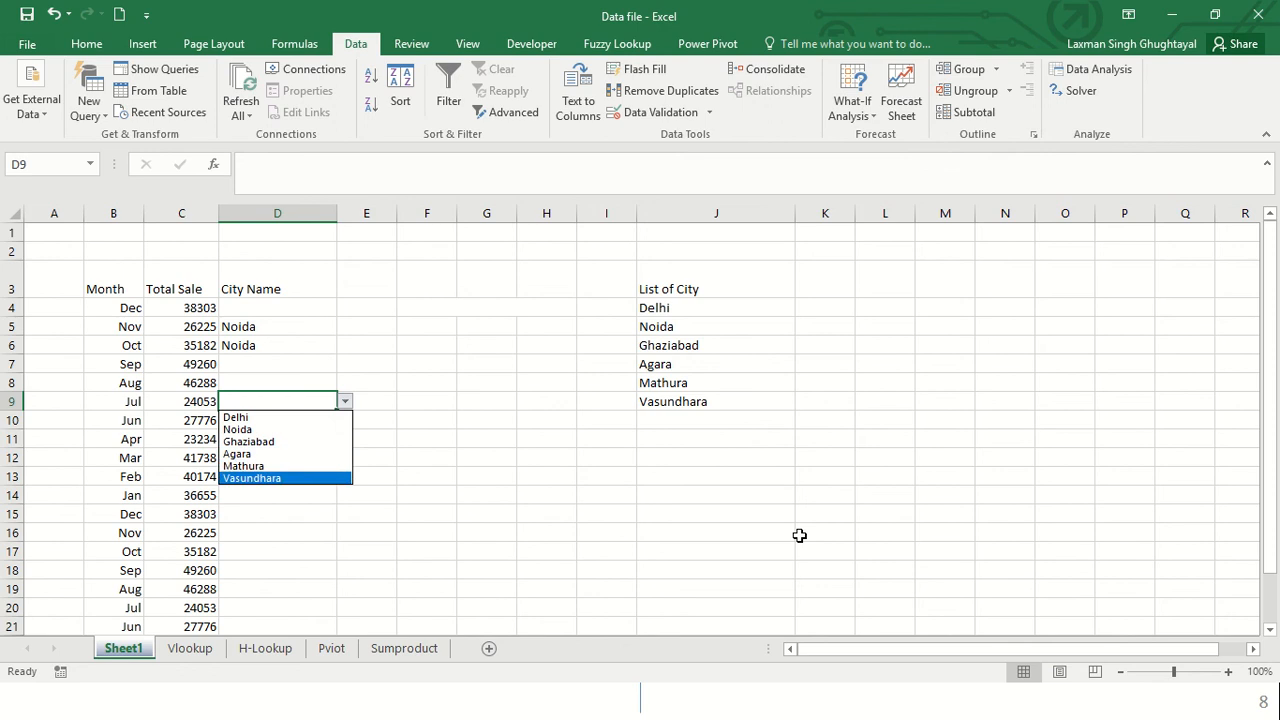
key(Return)
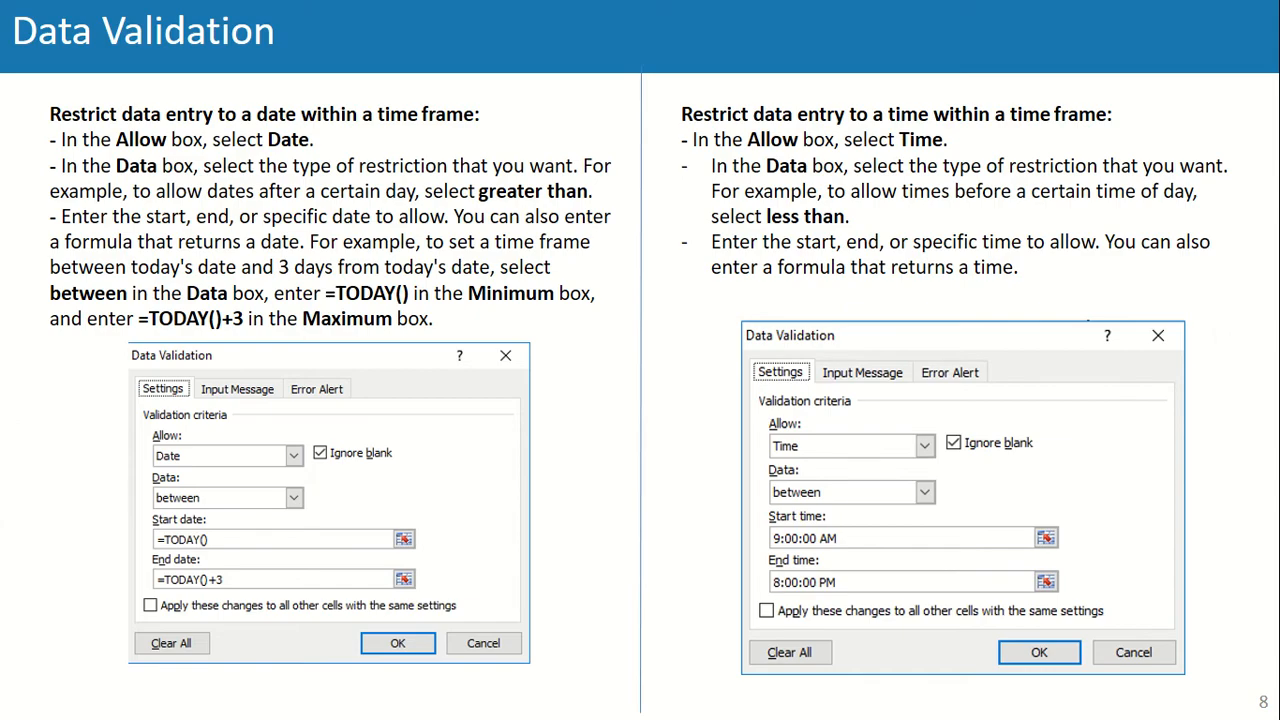
Step: Advance the presentation to the Paste Special slide, review its shortcuts, and return to the Excel workbook
key(Right)
key(Right)
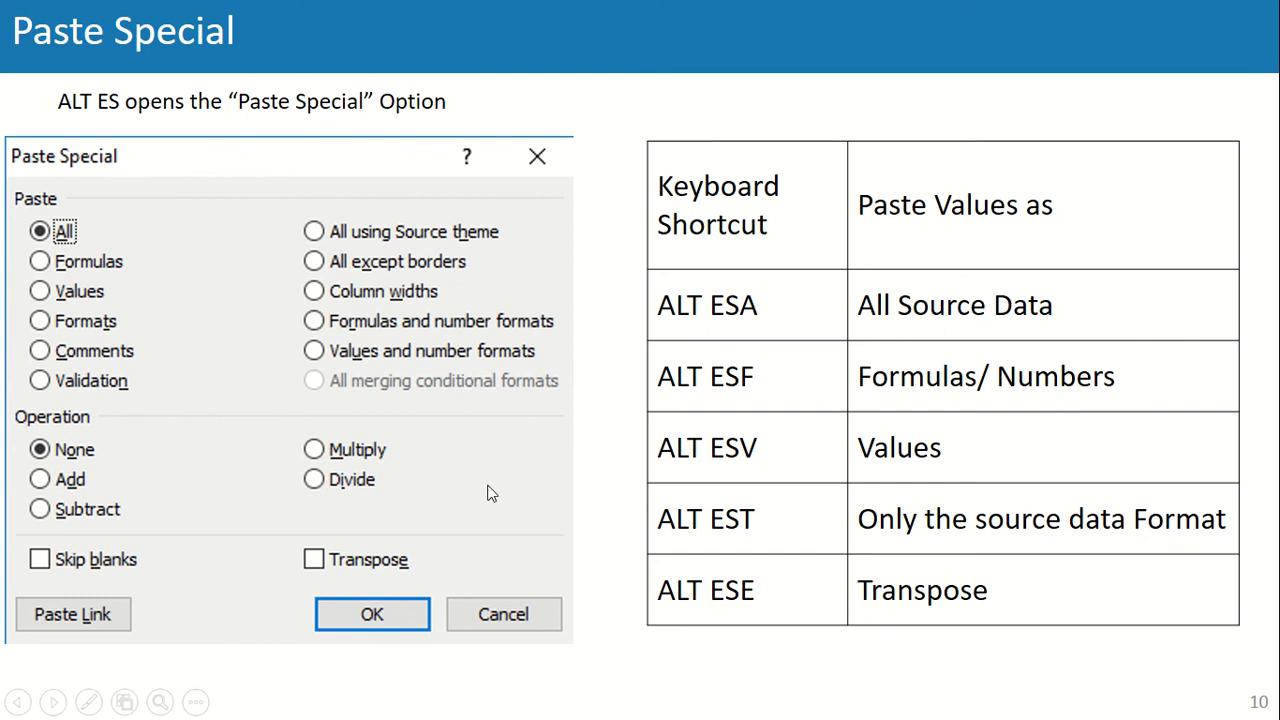
key(alt+Tab)
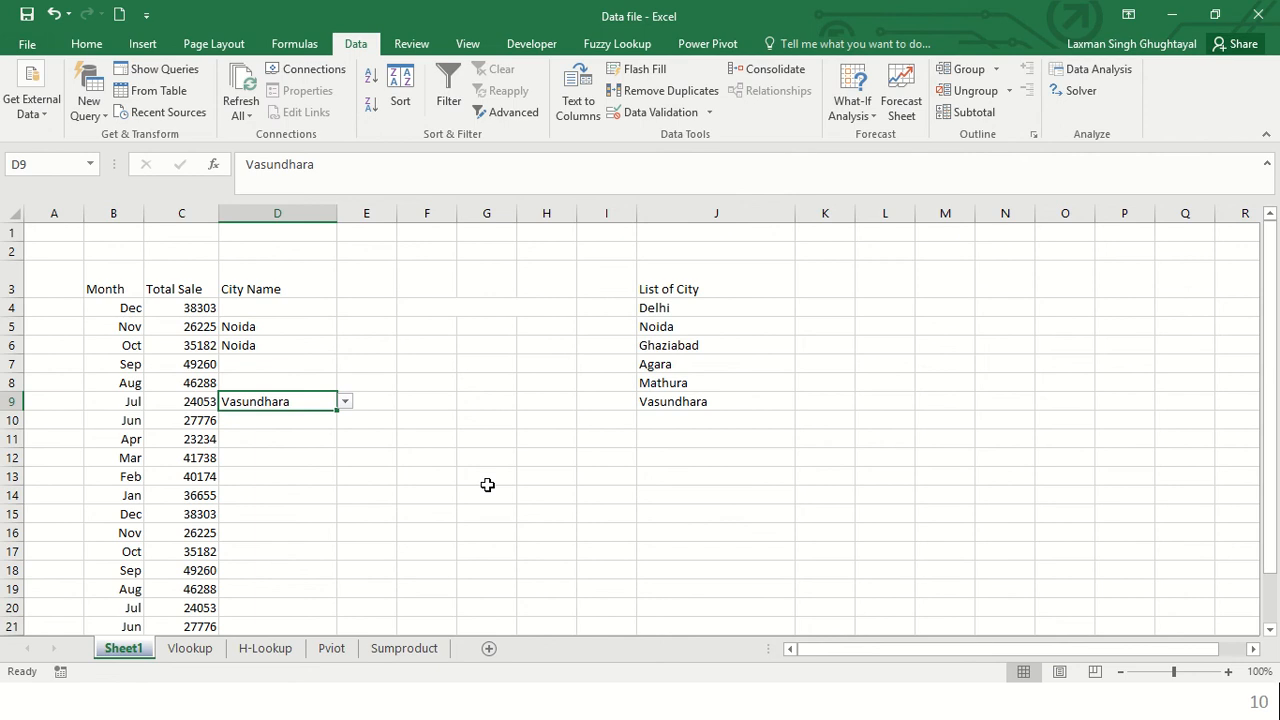
Step: Copy the Month and Total Sale range B3:C8, including the headers
key(Left)
key(Left)
key(ctrl+Up)
key(Down)
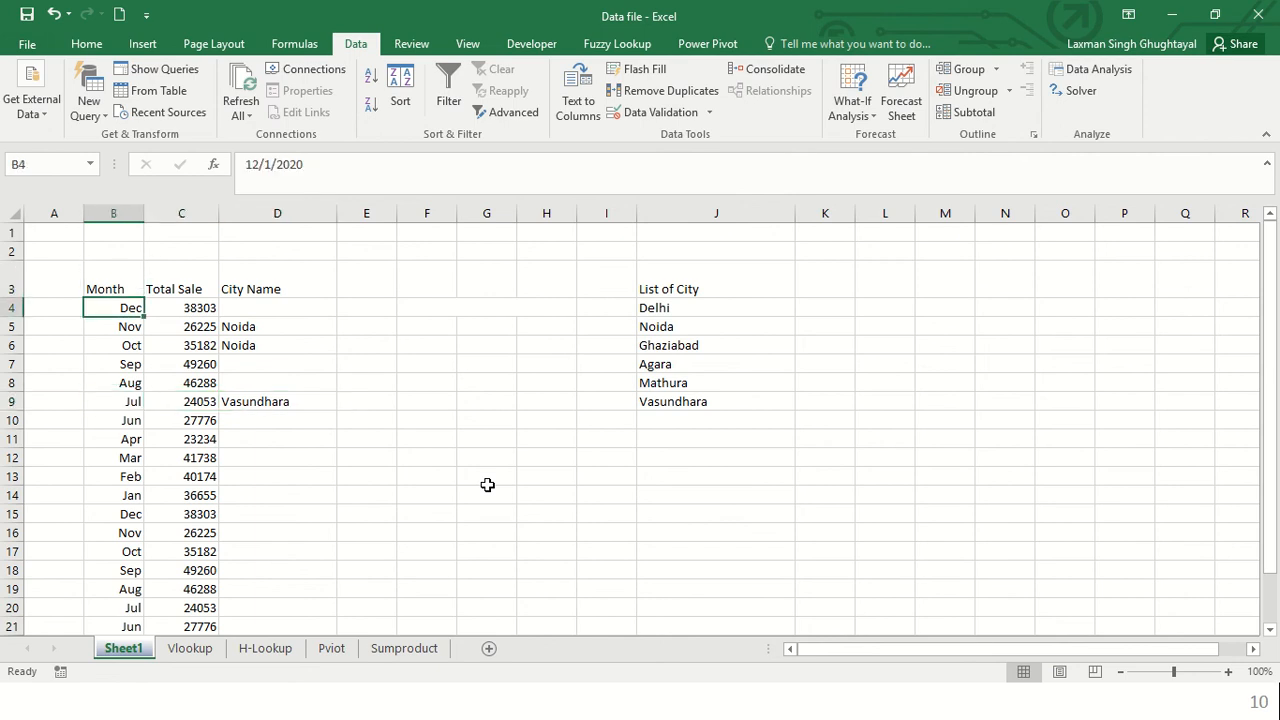
key(Up)
key(shift+Right)
key(shift+Down)
key(shift+Down)
key(shift+Down)
key(shift+Down)
key(shift+Down)
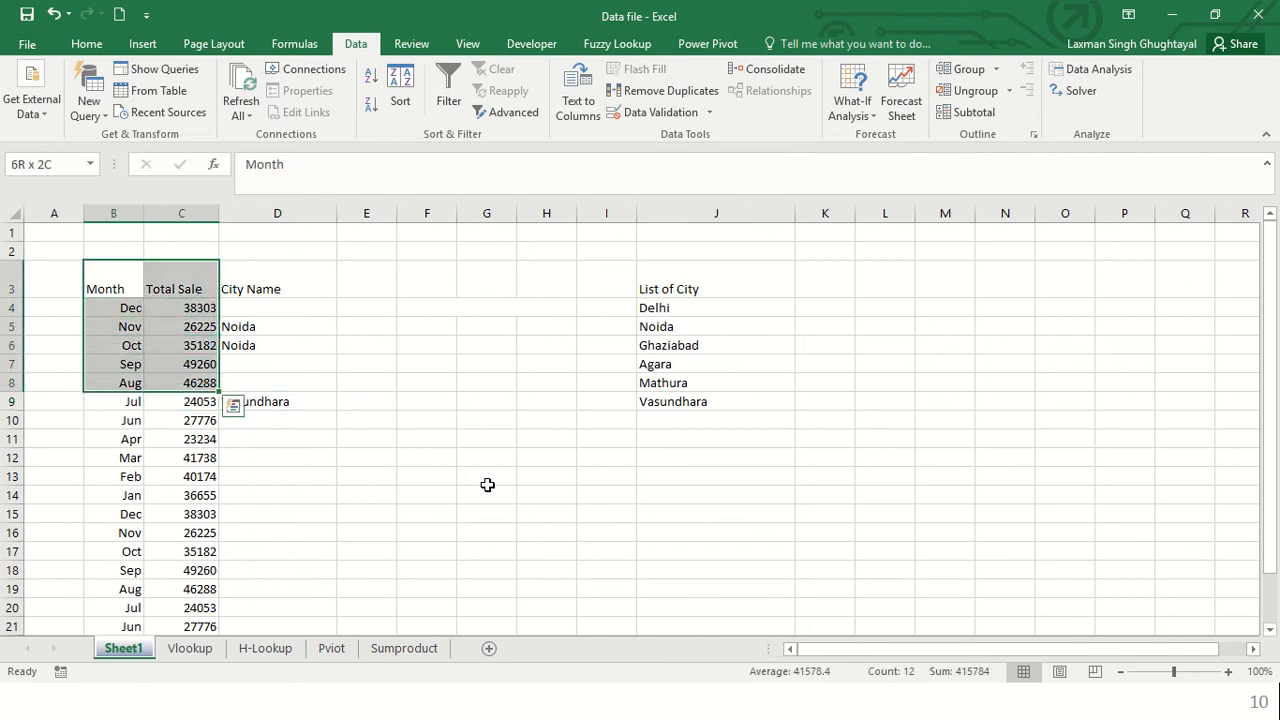
key(ctrl+c)
Step: Try pasting the copied range at M3, and undo the last two actions
key(Right)
key(Right)
key(Right)
key(Right)
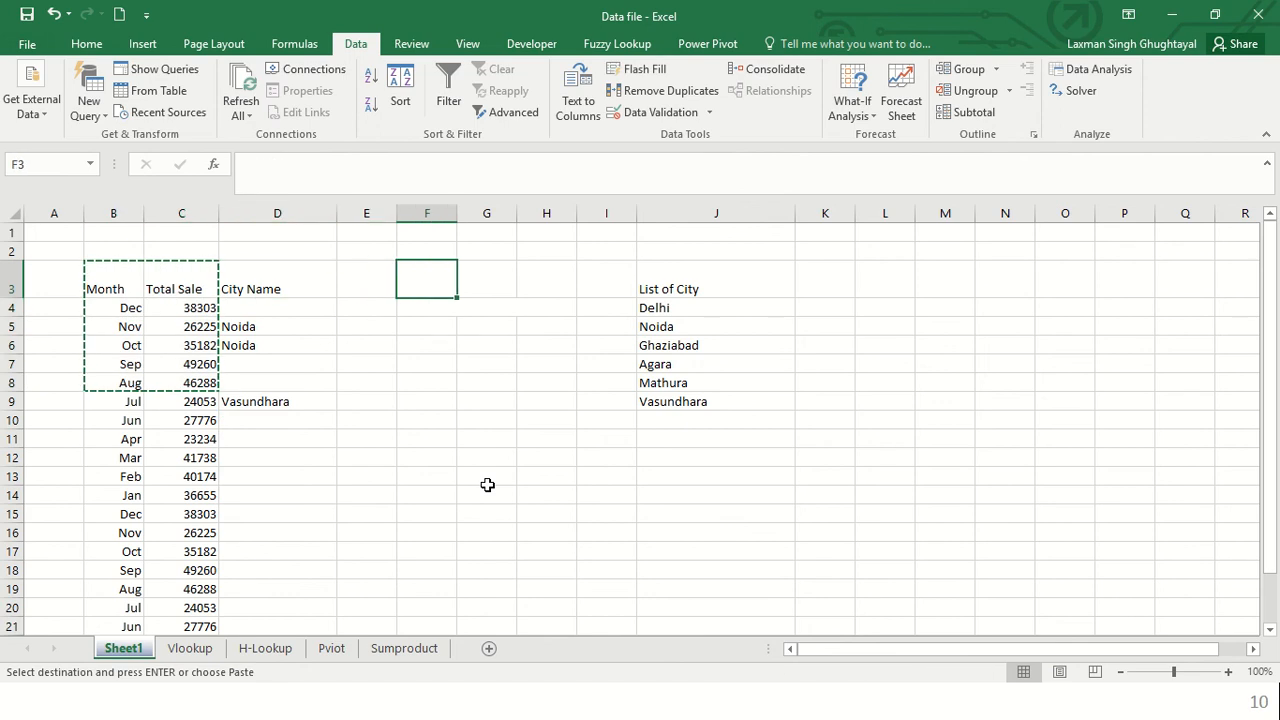
key(Right)
key(Right)
key(Right)
key(Right)
key(Right)
key(Right)
key(Right)
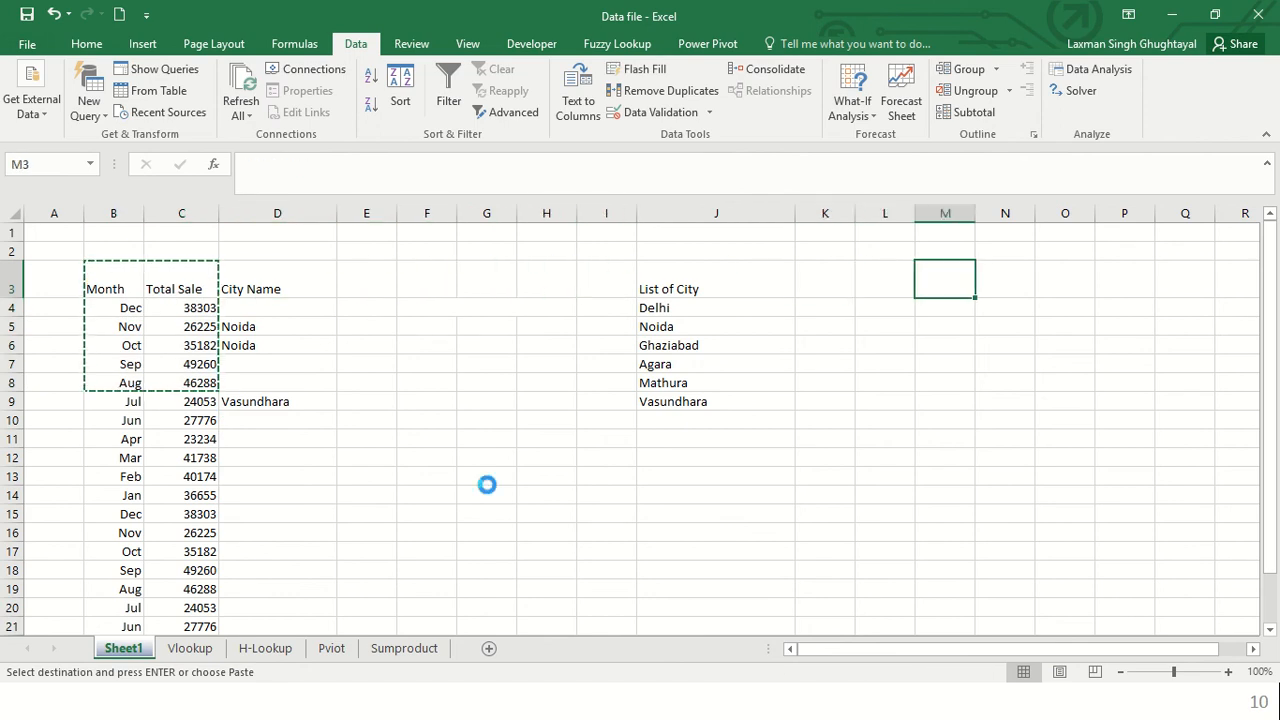
key(ctrl+v)
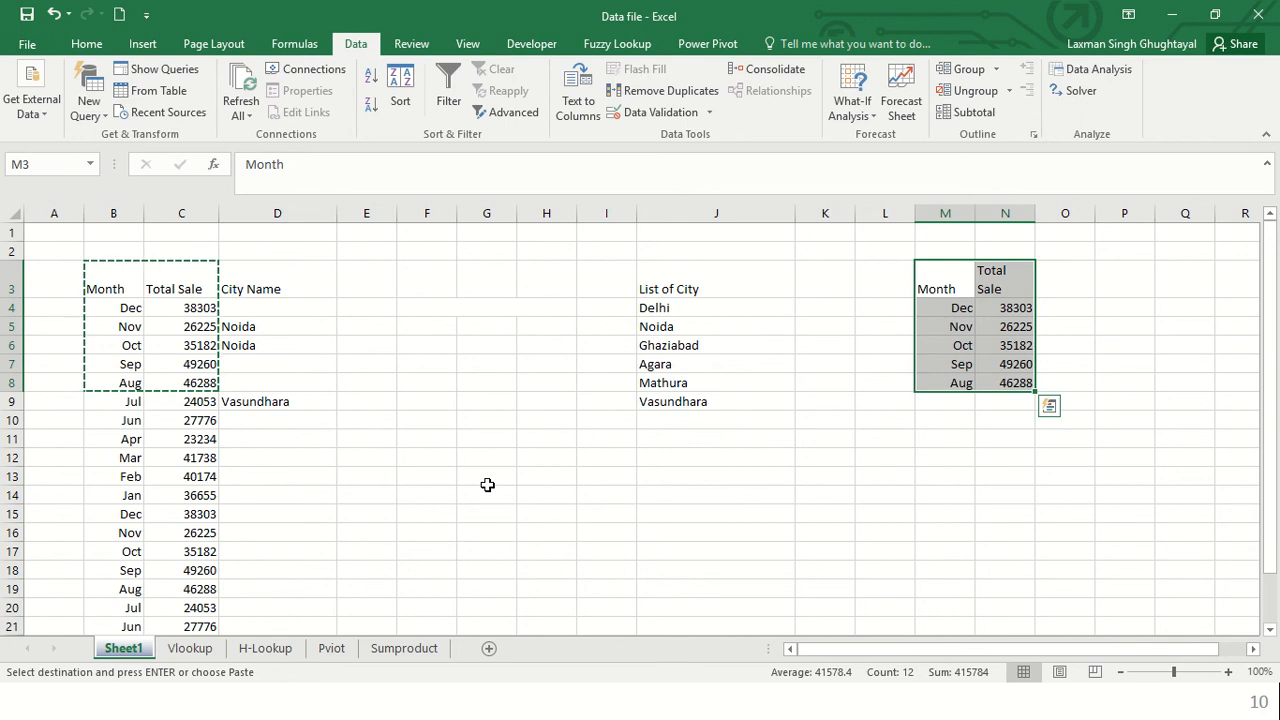
key(ctrl+z)
key(ctrl+z)
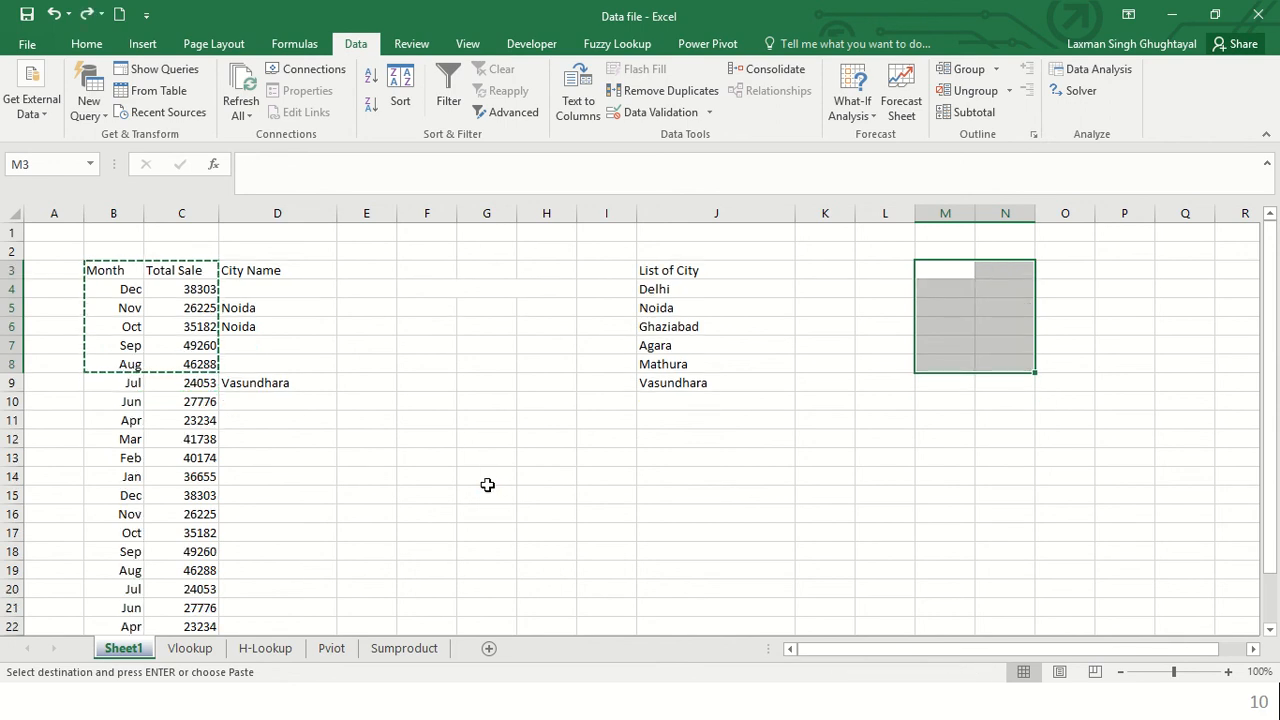
Step: Fill the Dec row cells B4:C4 with yellow
key(ctrl+Left)
key(ctrl+Left)
key(Down)
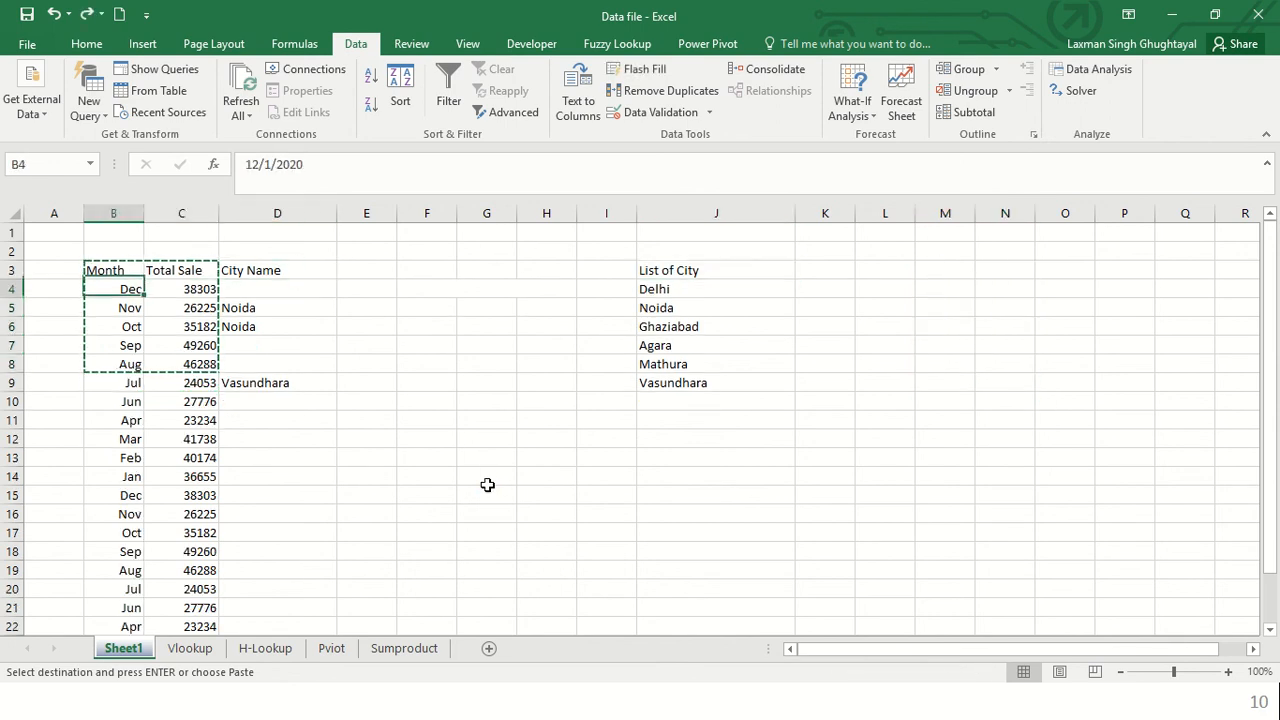
key(shift+Right)
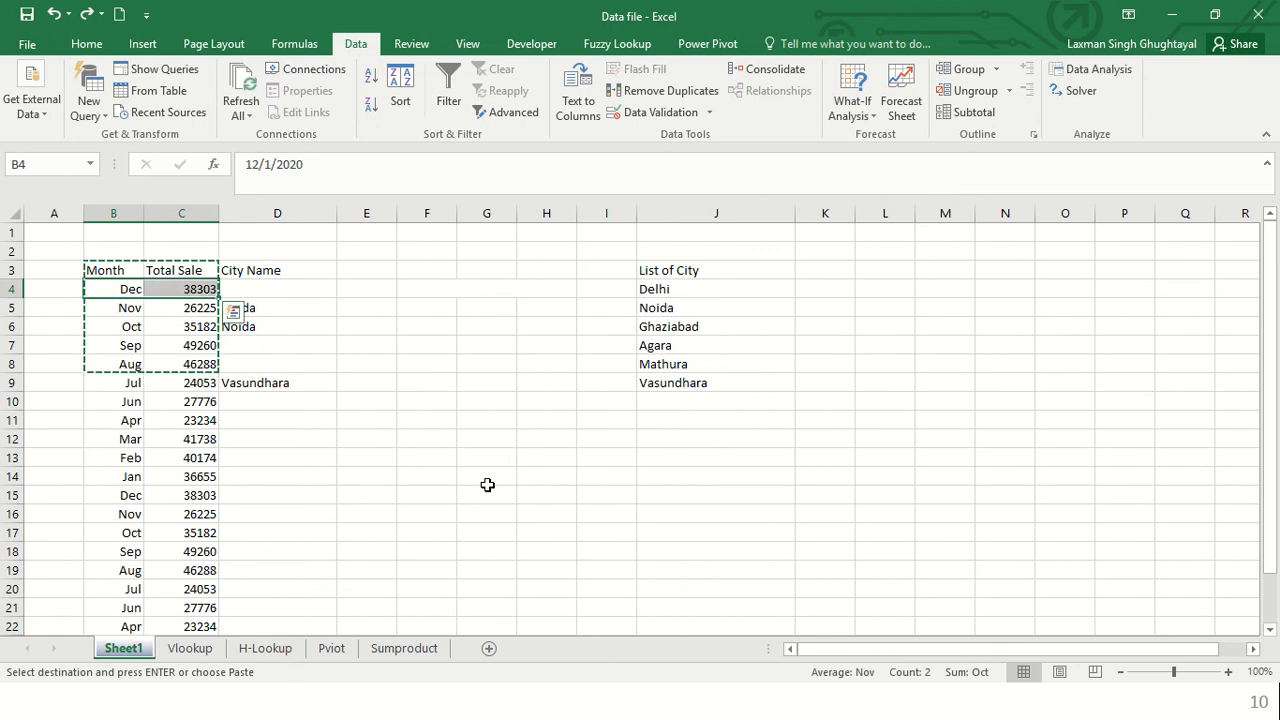
click(87, 44)
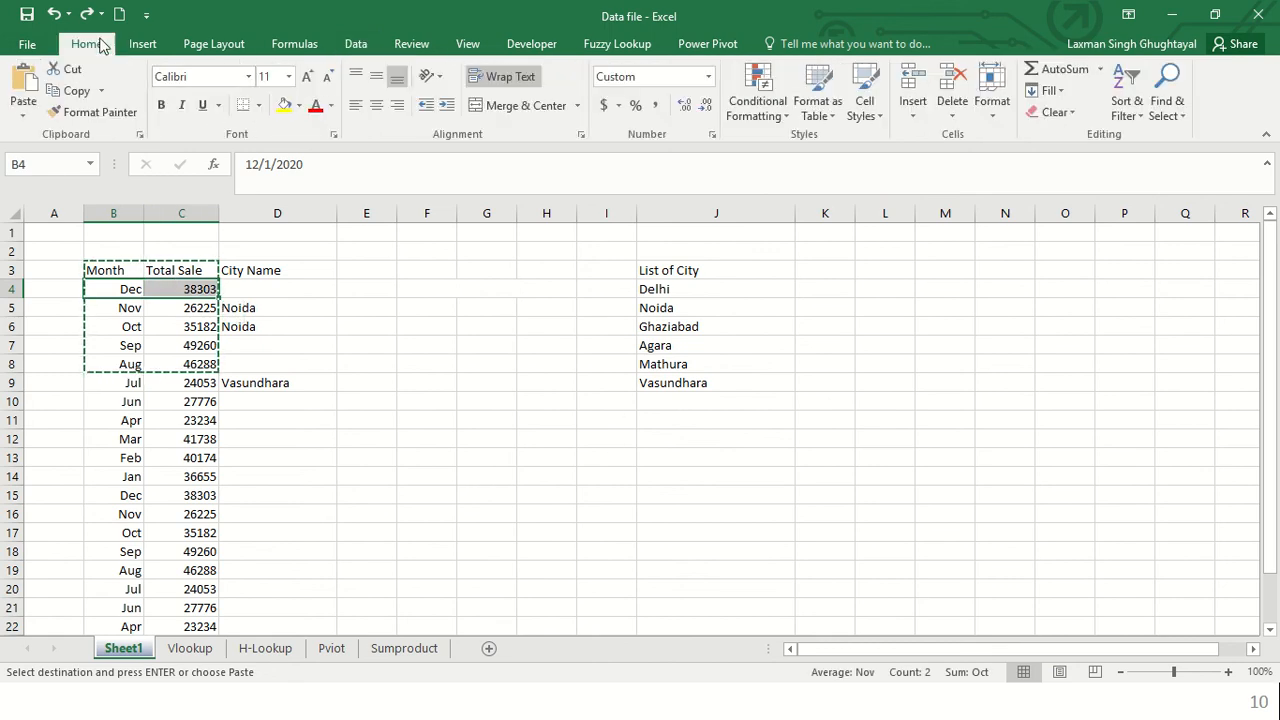
click(285, 106)
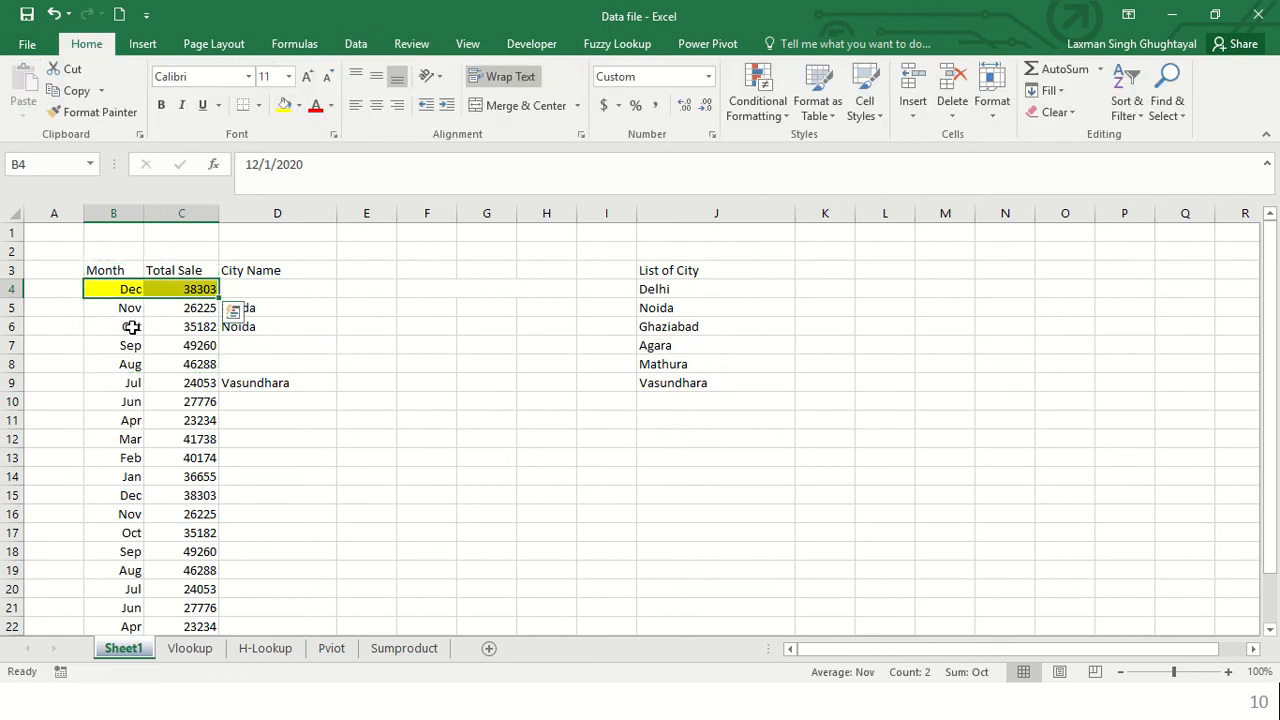
Step: Fill the Oct row cells B6:C6 with dark blue
click(132, 327)
key(shift+Right)
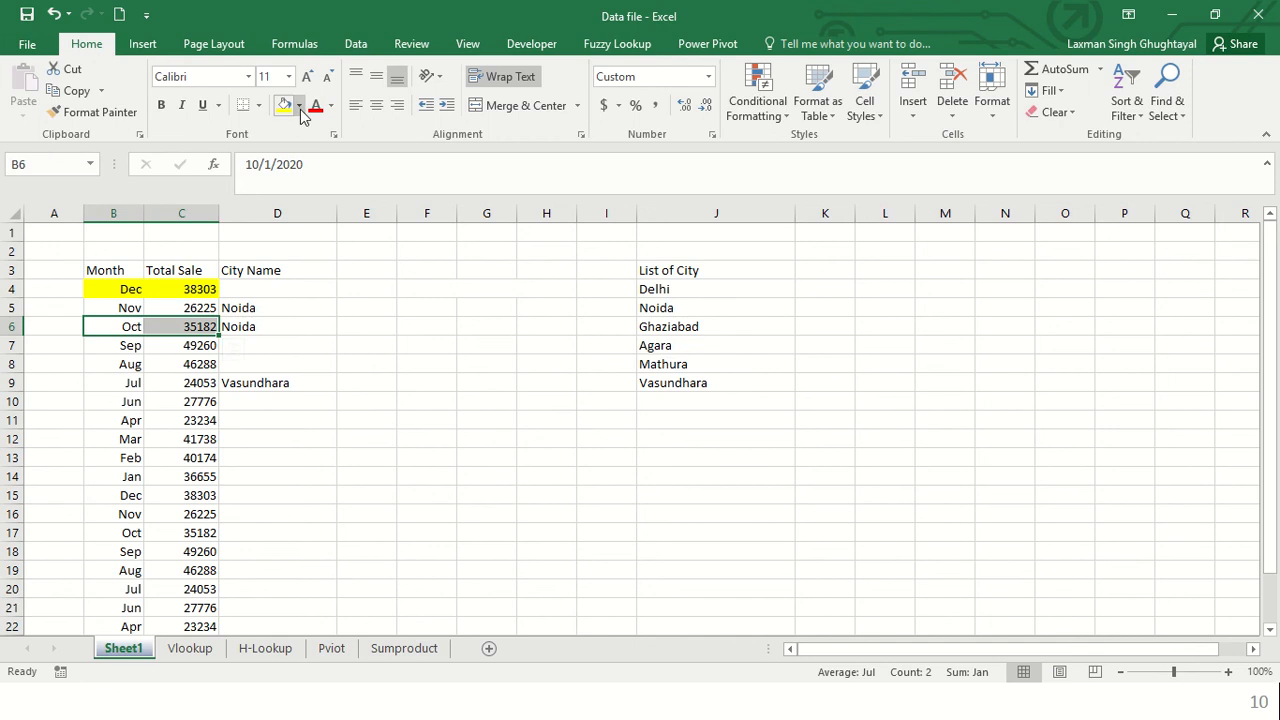
click(299, 107)
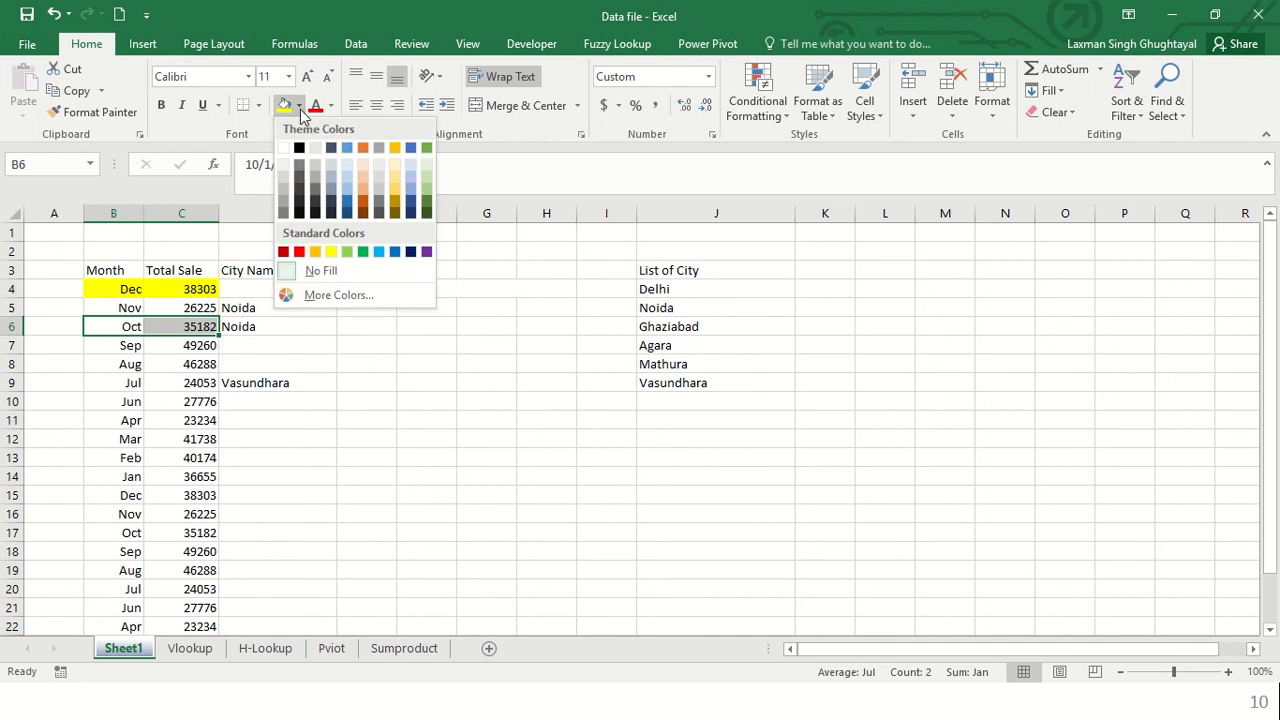
click(411, 205)
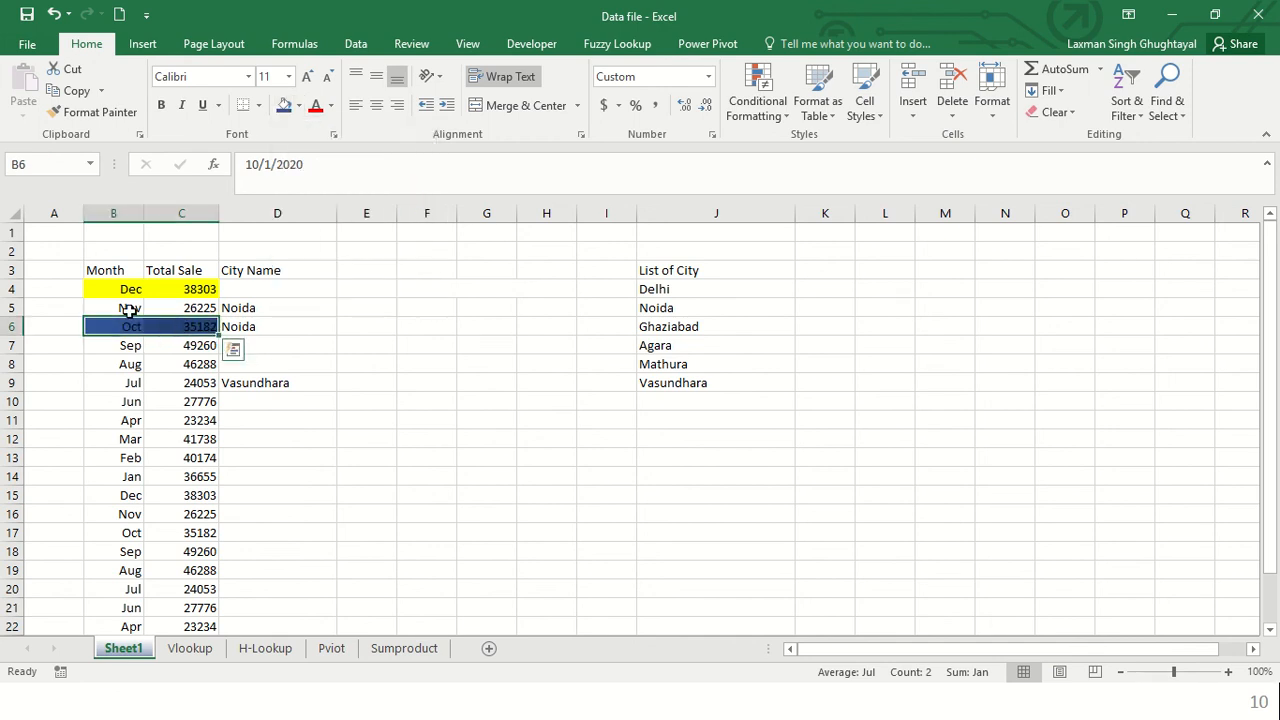
Step: Fill the Nov row cells B5:C5 with light green
click(130, 310)
key(shift+Right)
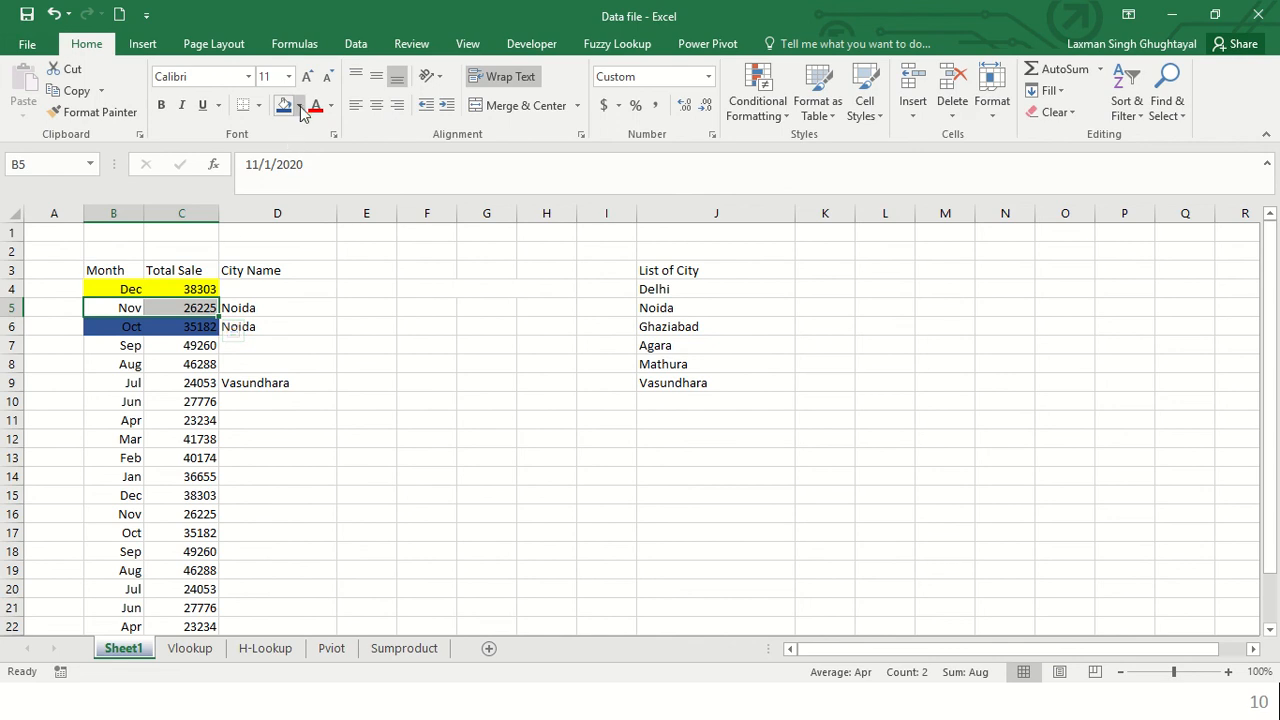
click(300, 105)
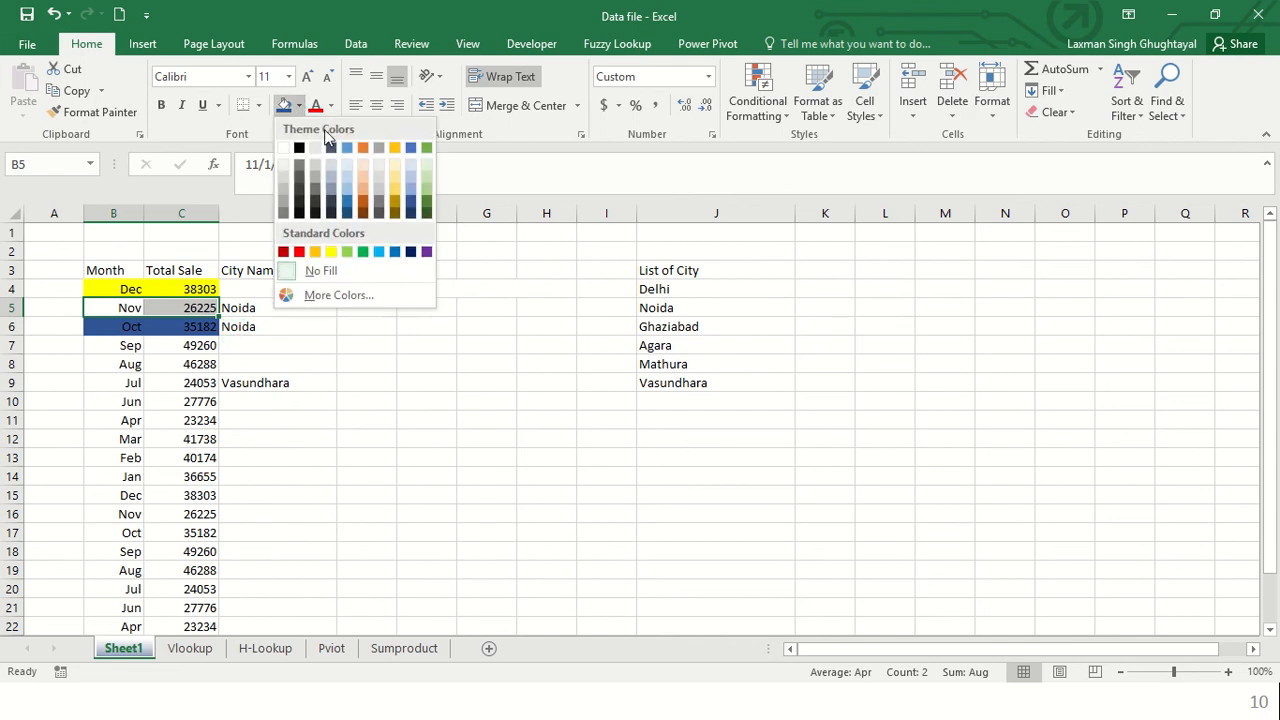
click(427, 192)
Step: Fill the Sep row cells B7:C7 with grey
key(Down)
key(Down)
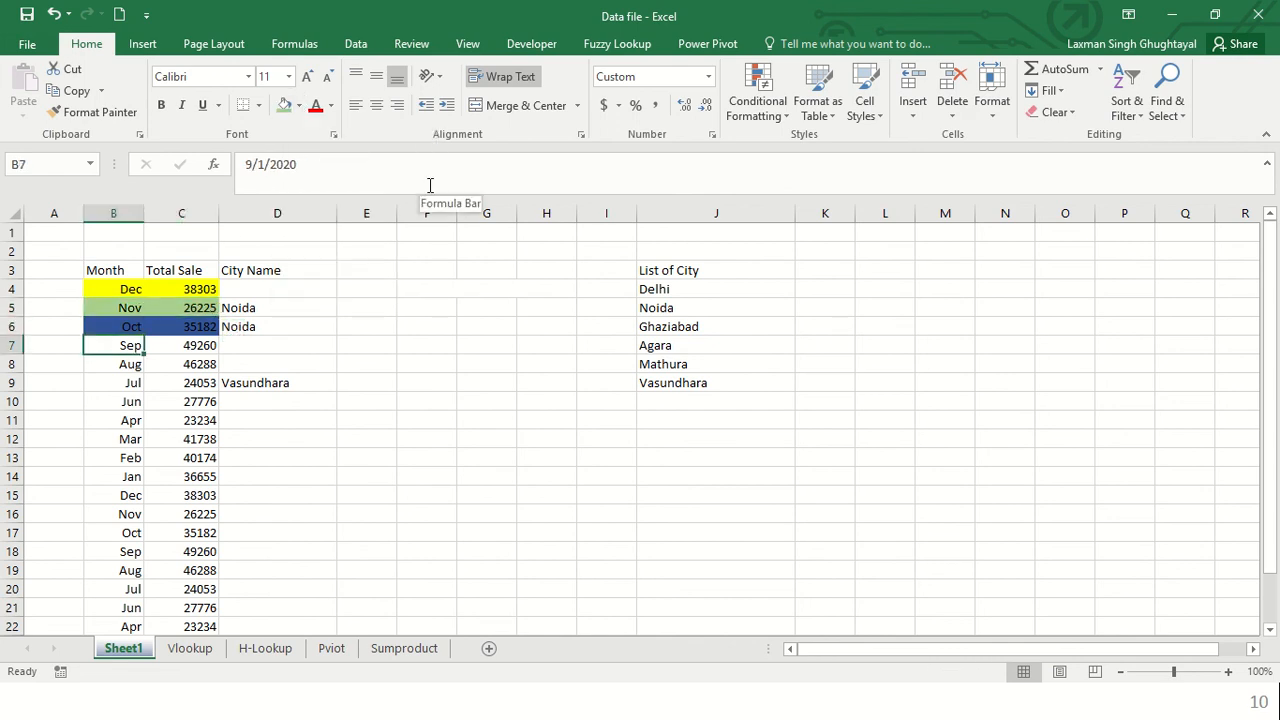
key(shift+Right)
click(298, 105)
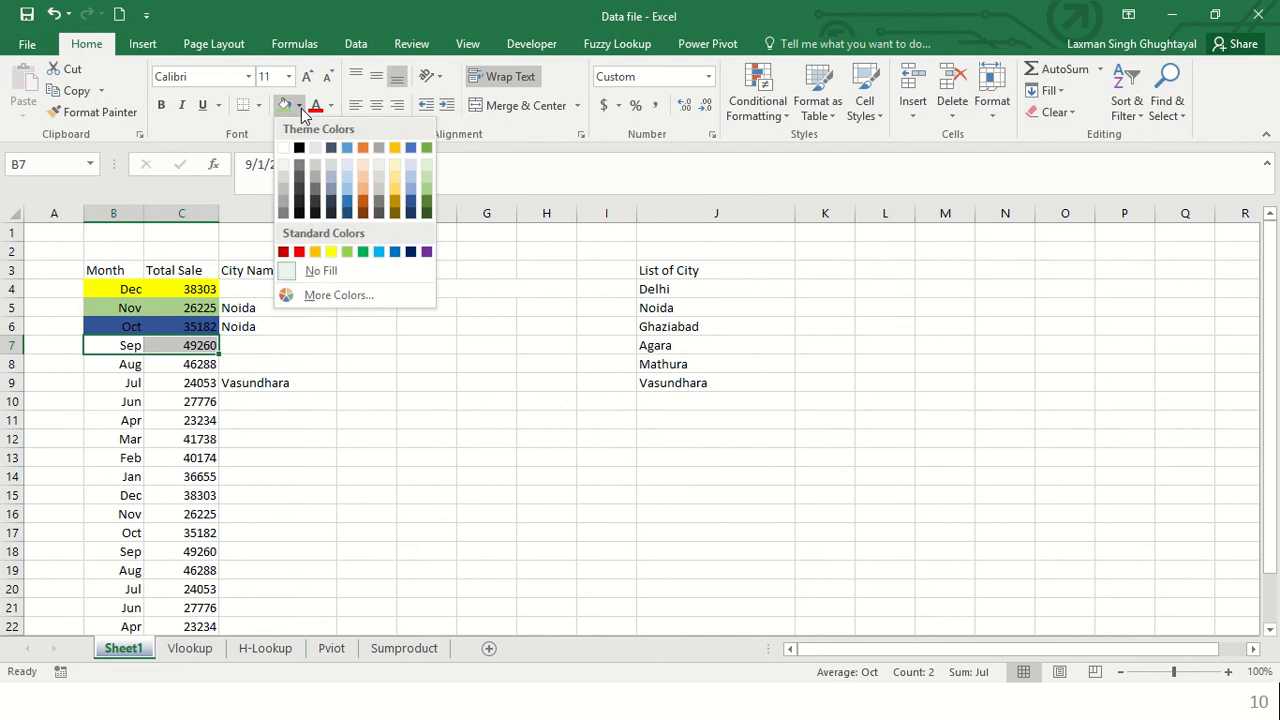
click(288, 203)
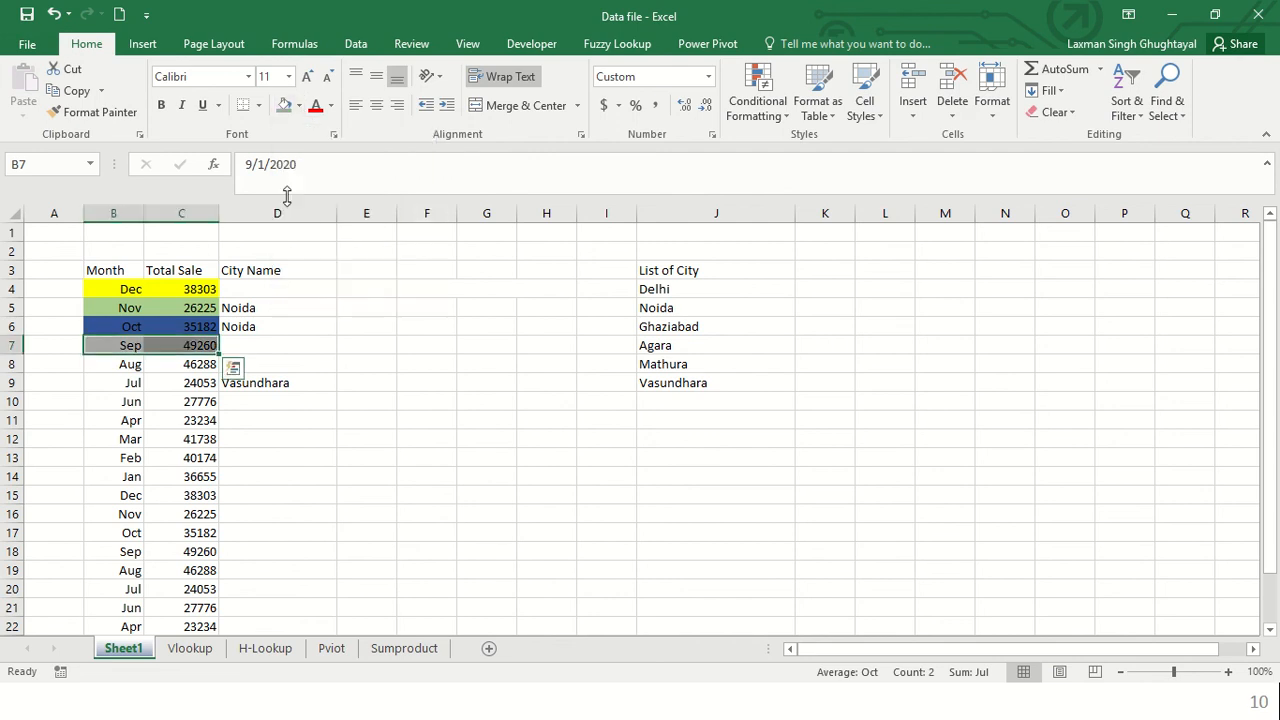
Step: Make the Month and Total Sale headers in B3:C3 bold
key(Right)
key(Up)
key(Up)
key(Up)
key(Up)
key(Left)
key(shift+Right)
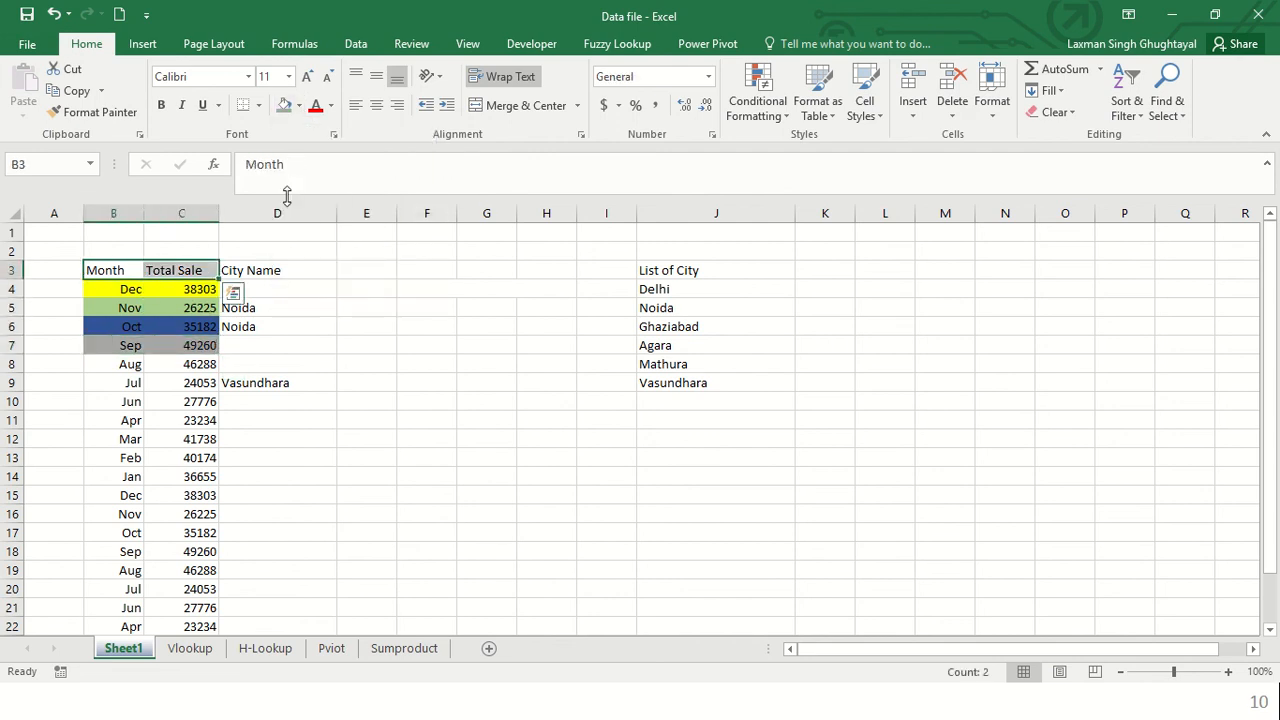
key(ctrl+b)
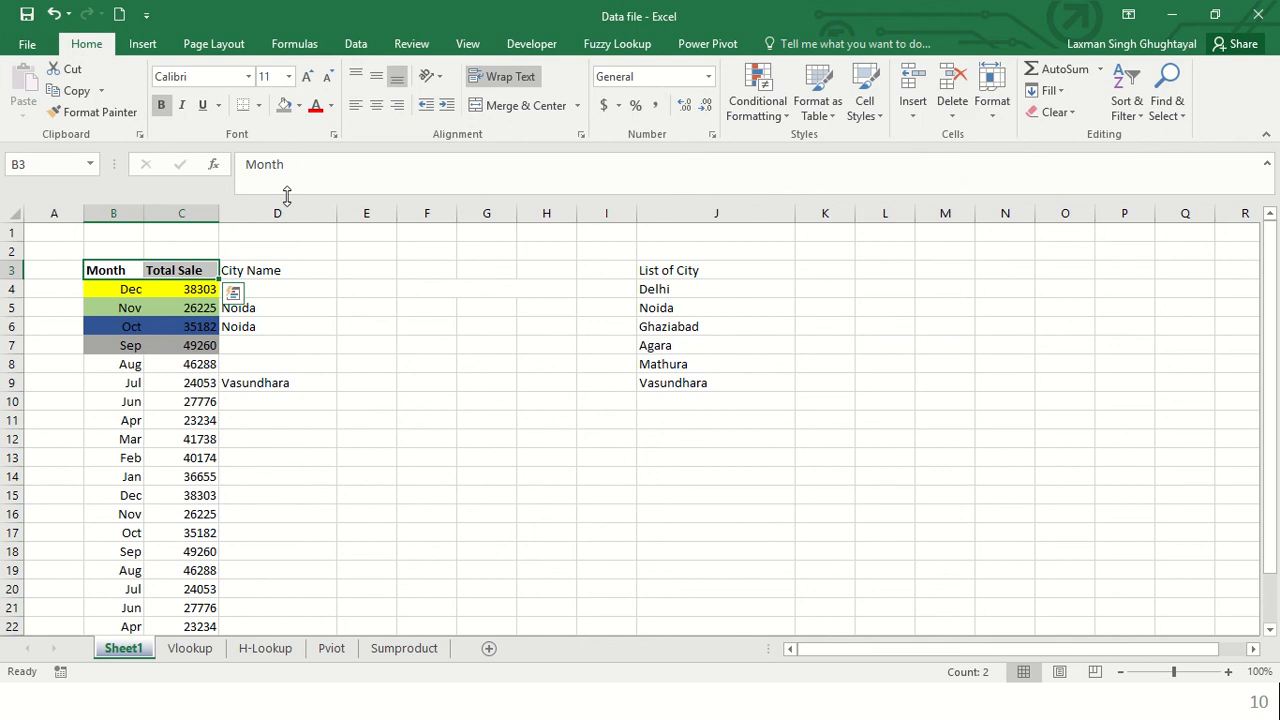
Step: Copy the formatted range B3:C7 and paste it at L3
key(shift+Left)
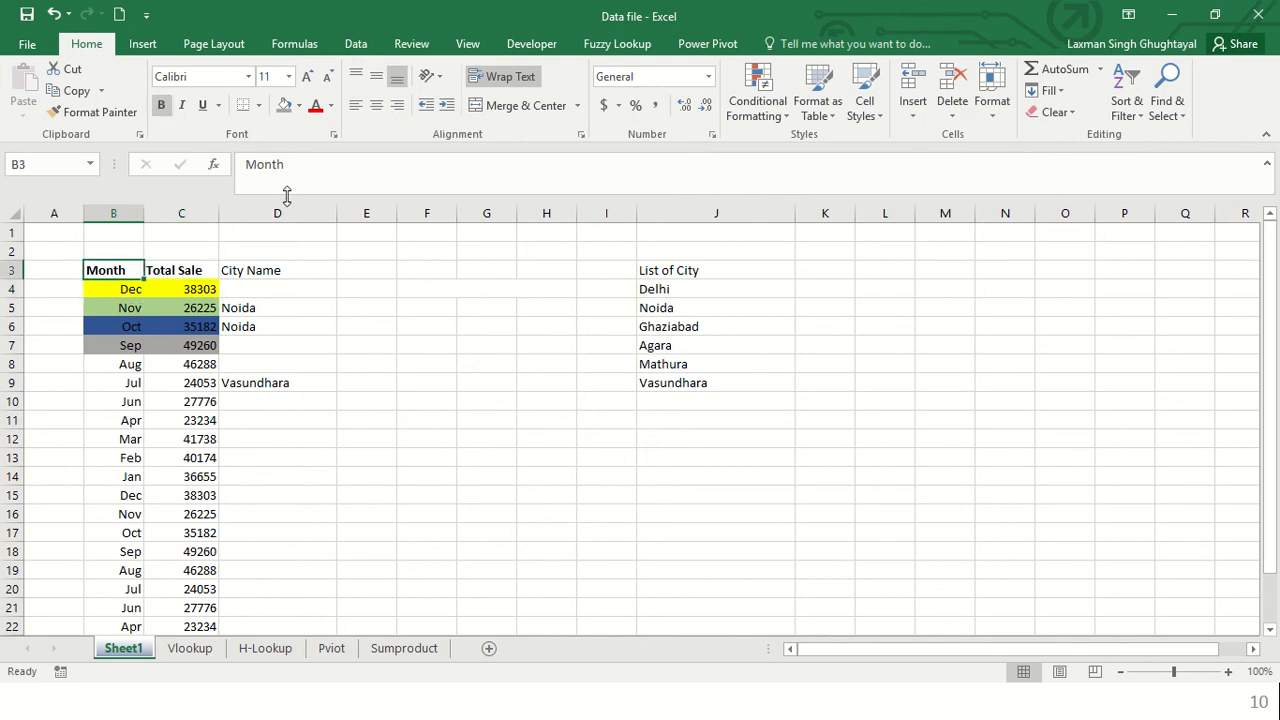
key(shift+Right)
key(shift+Down)
key(shift+Down)
key(shift+Down)
key(shift+Down)
key(shift+Down)
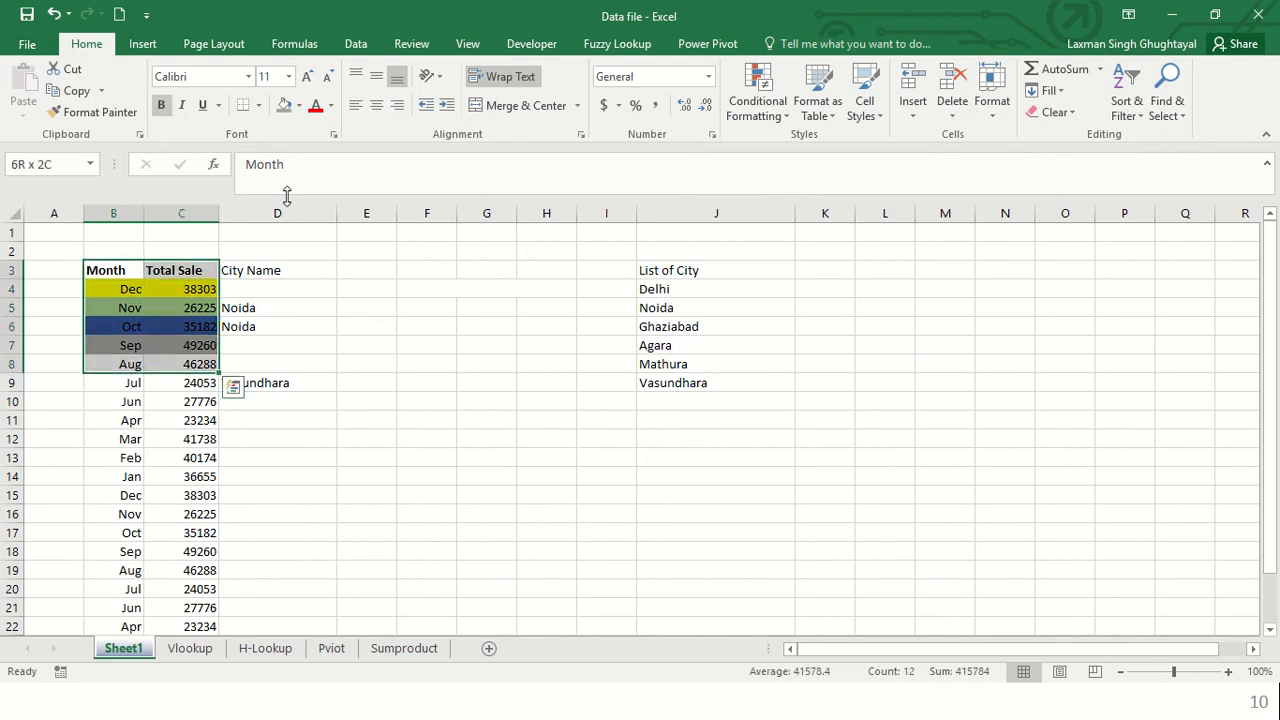
key(shift+Up)
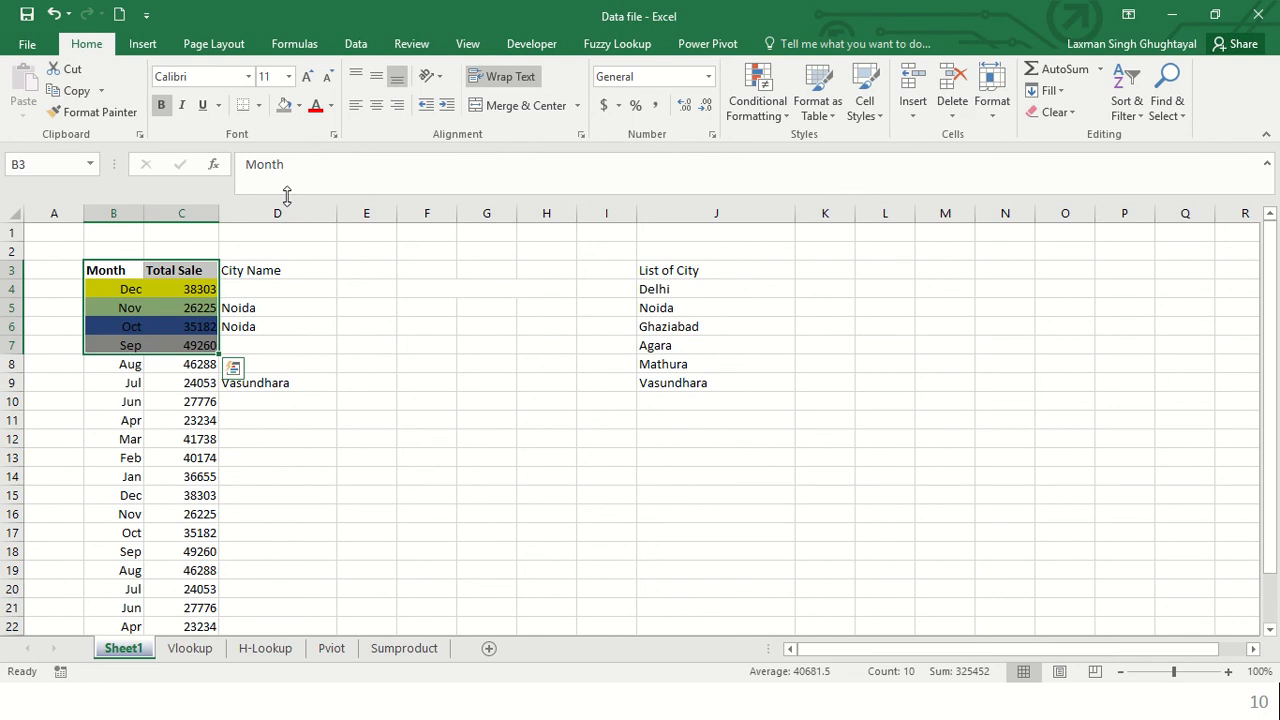
key(ctrl+c)
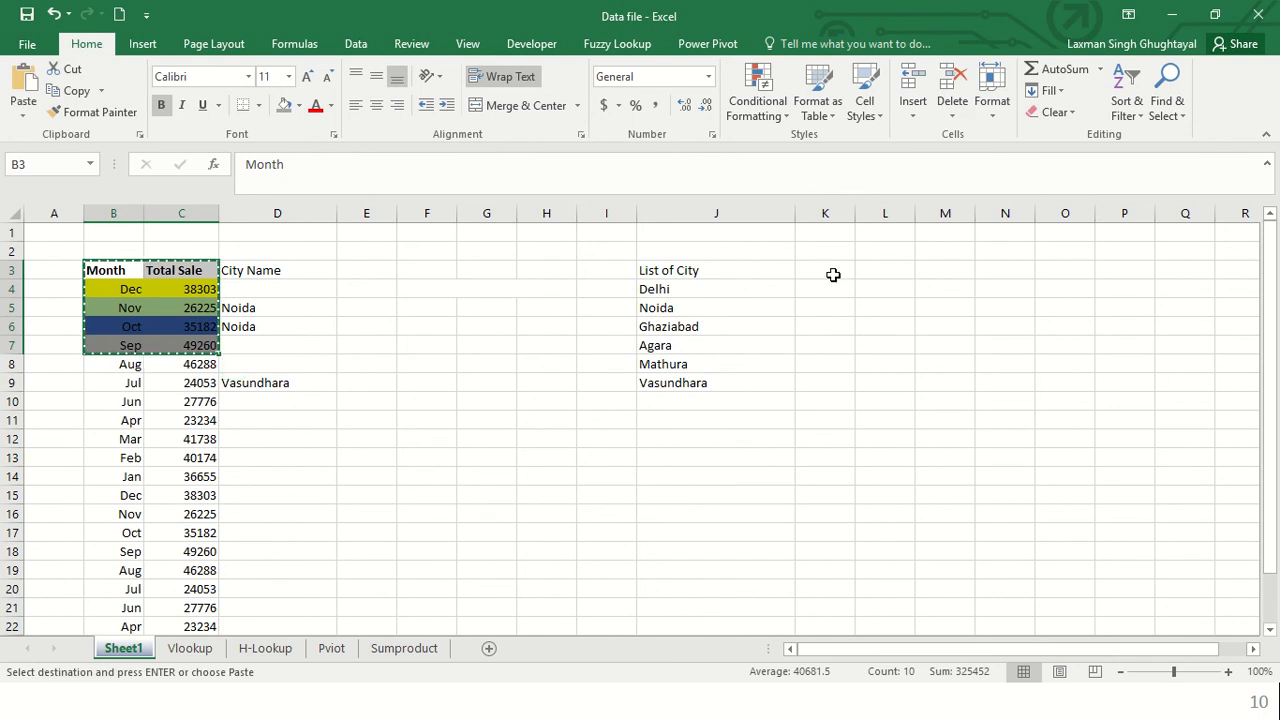
click(887, 272)
key(ctrl+v)
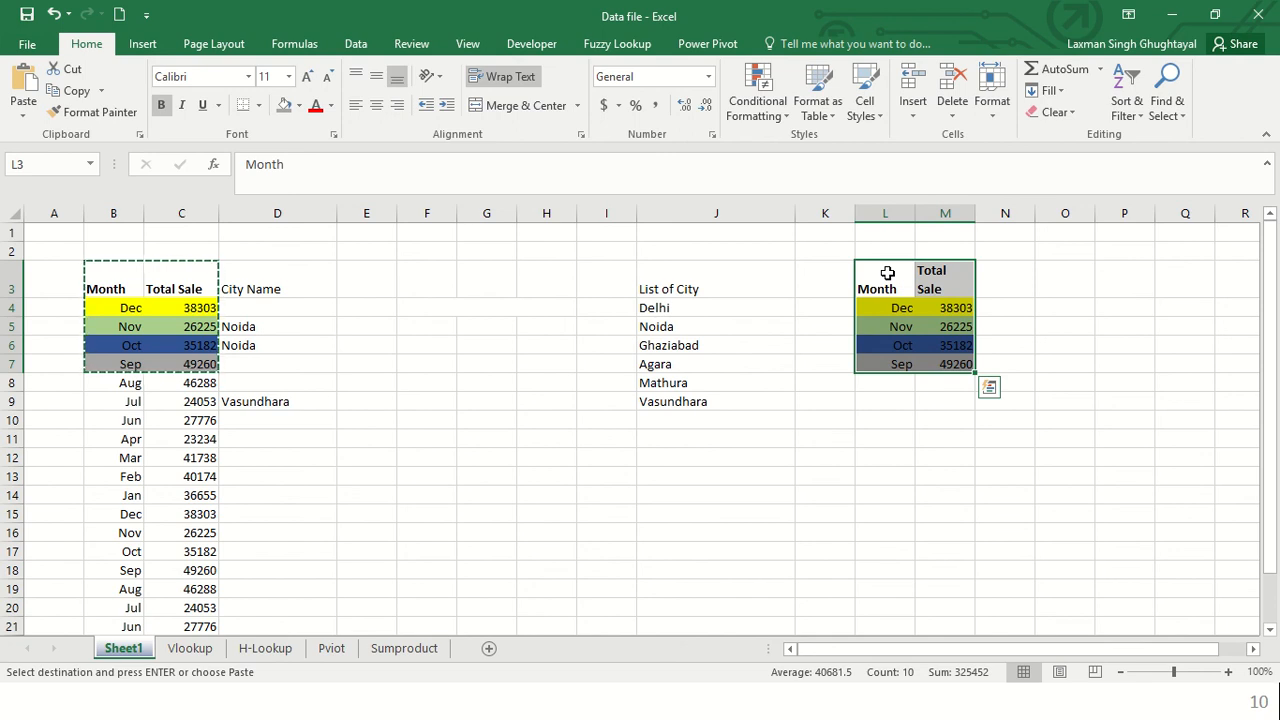
Step: Widen column M so the Total Sale header fits on one line, and autofit the height of row 3
double_click(975, 213)
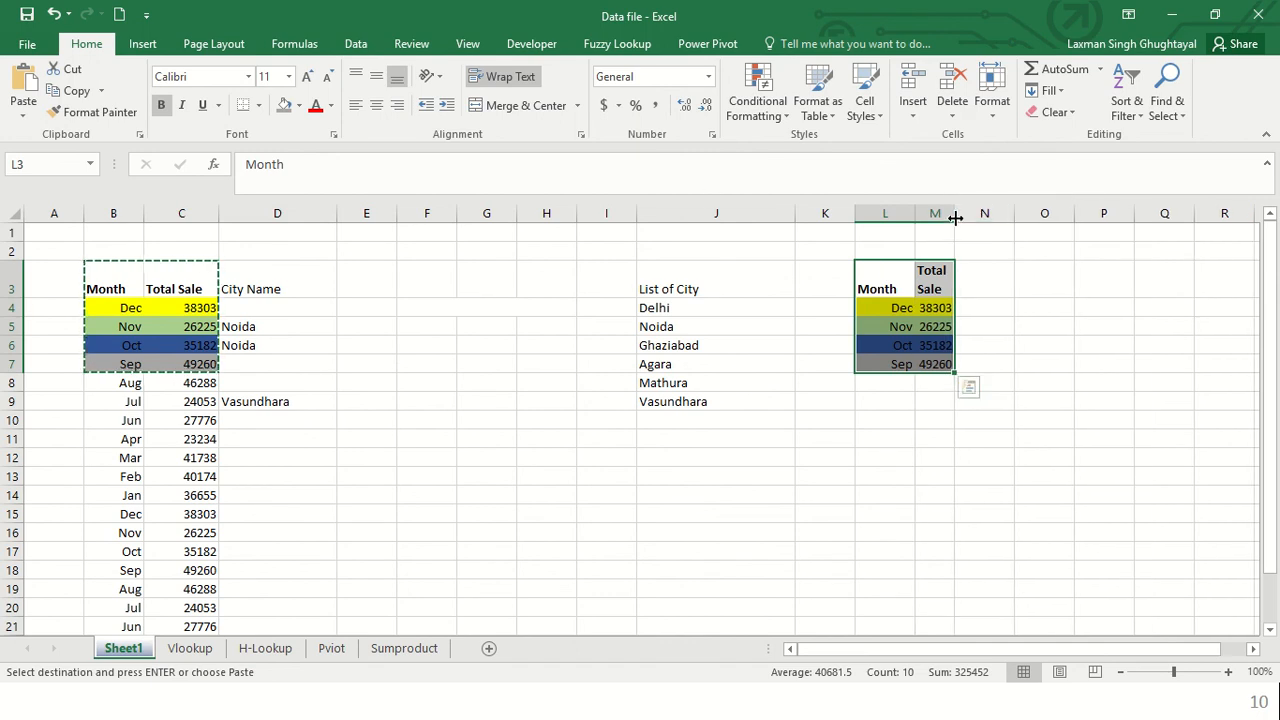
drag(955, 214, 998, 221)
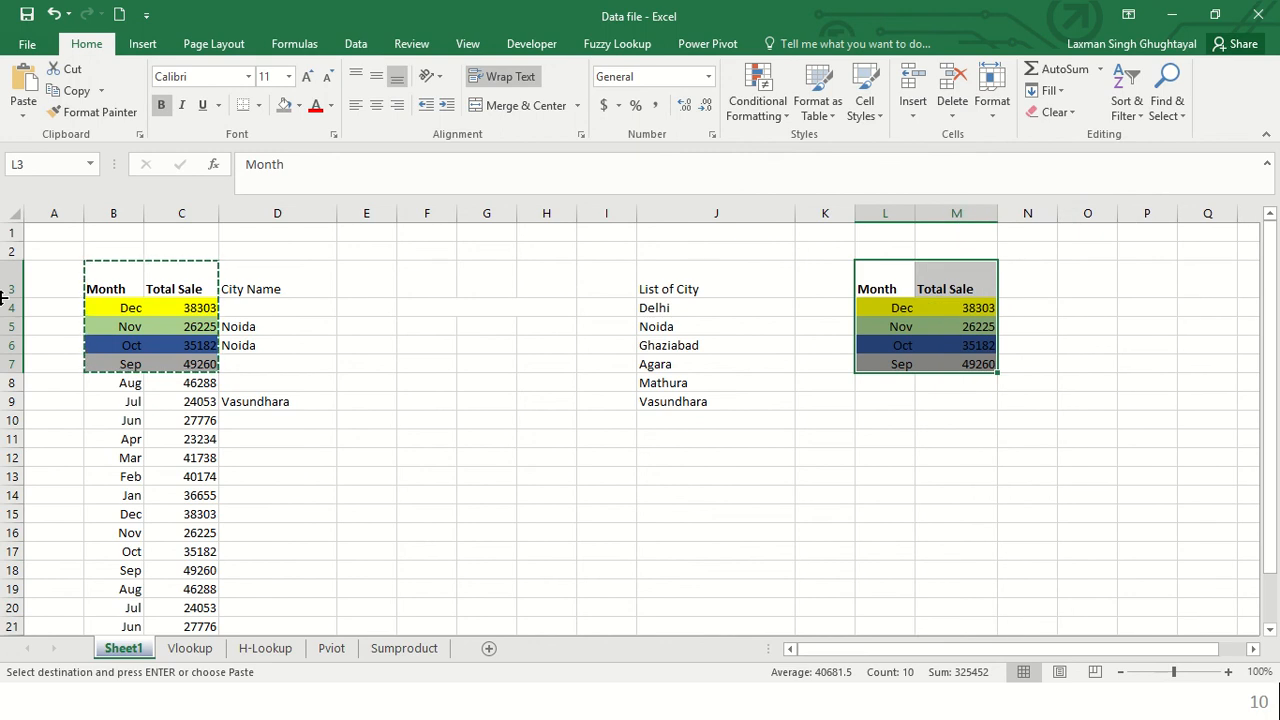
double_click(3, 298)
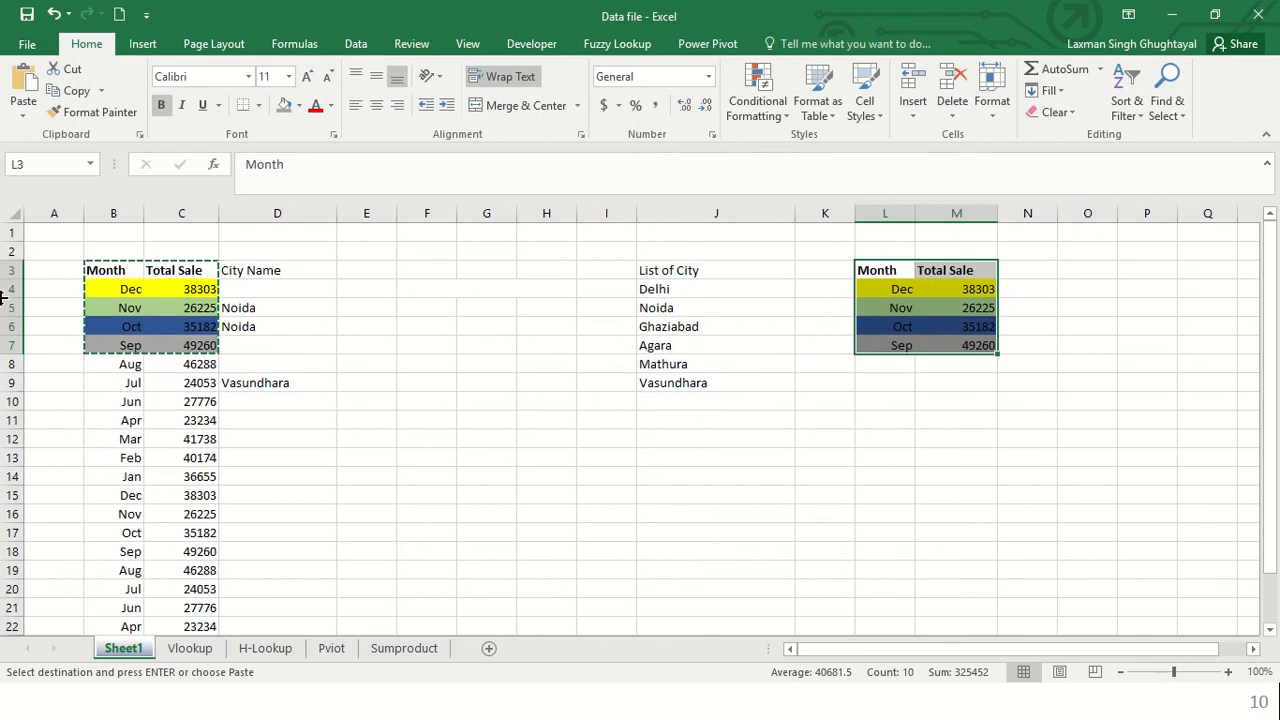
Step: Copy the formatted Month and Total Sale range B3:C7 again
click(1073, 272)
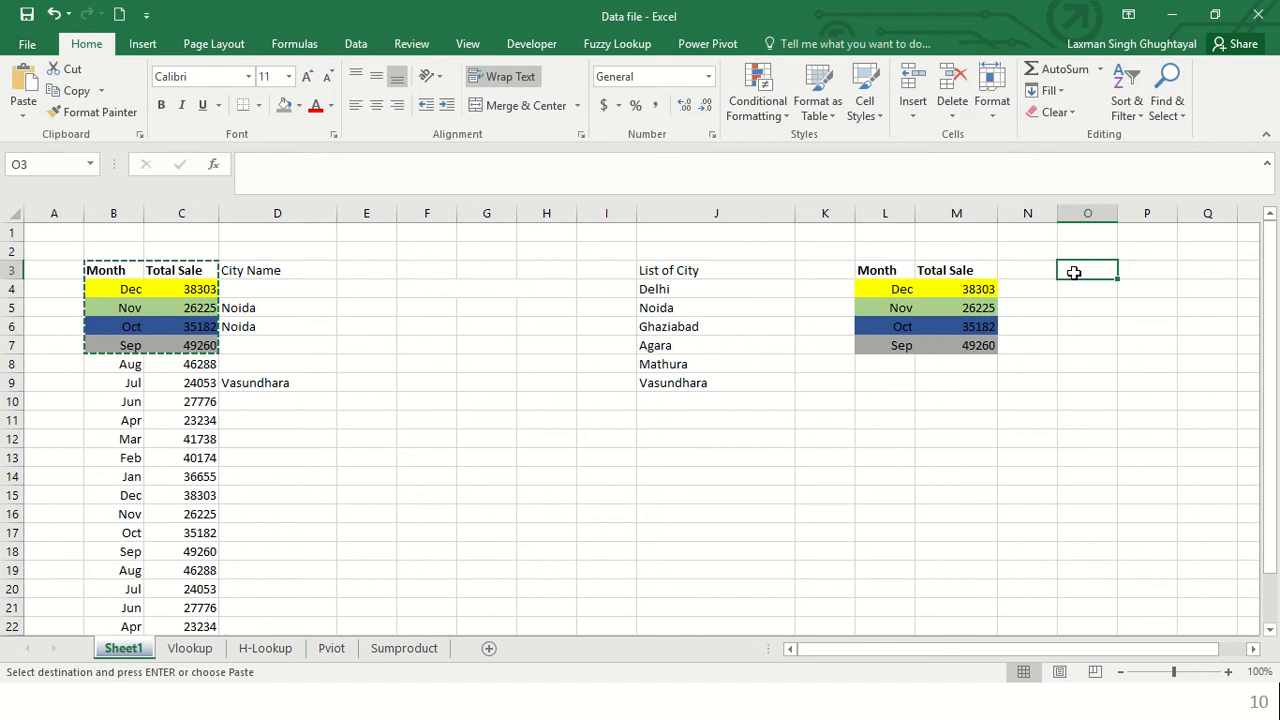
key(ctrl+Left)
key(ctrl+Left)
key(ctrl+Left)
key(ctrl+Left)
key(ctrl+Left)
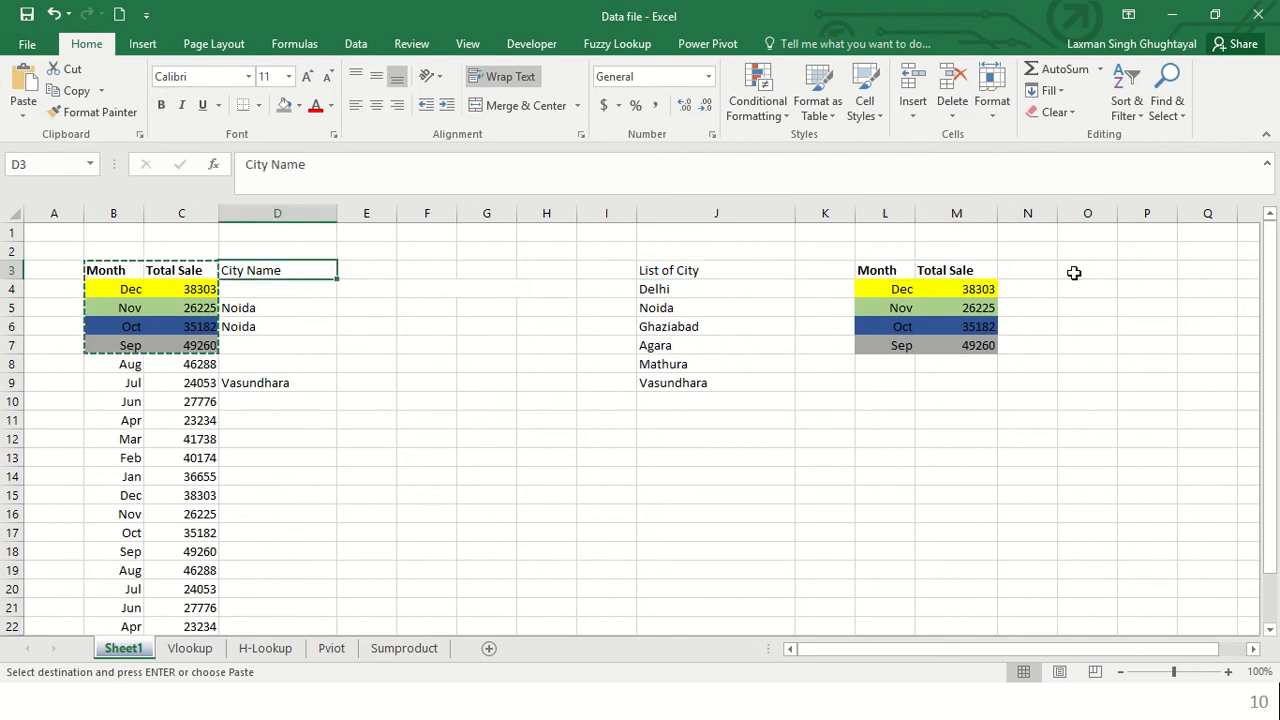
key(Right)
key(Left)
key(shift+Right)
key(shift+Down)
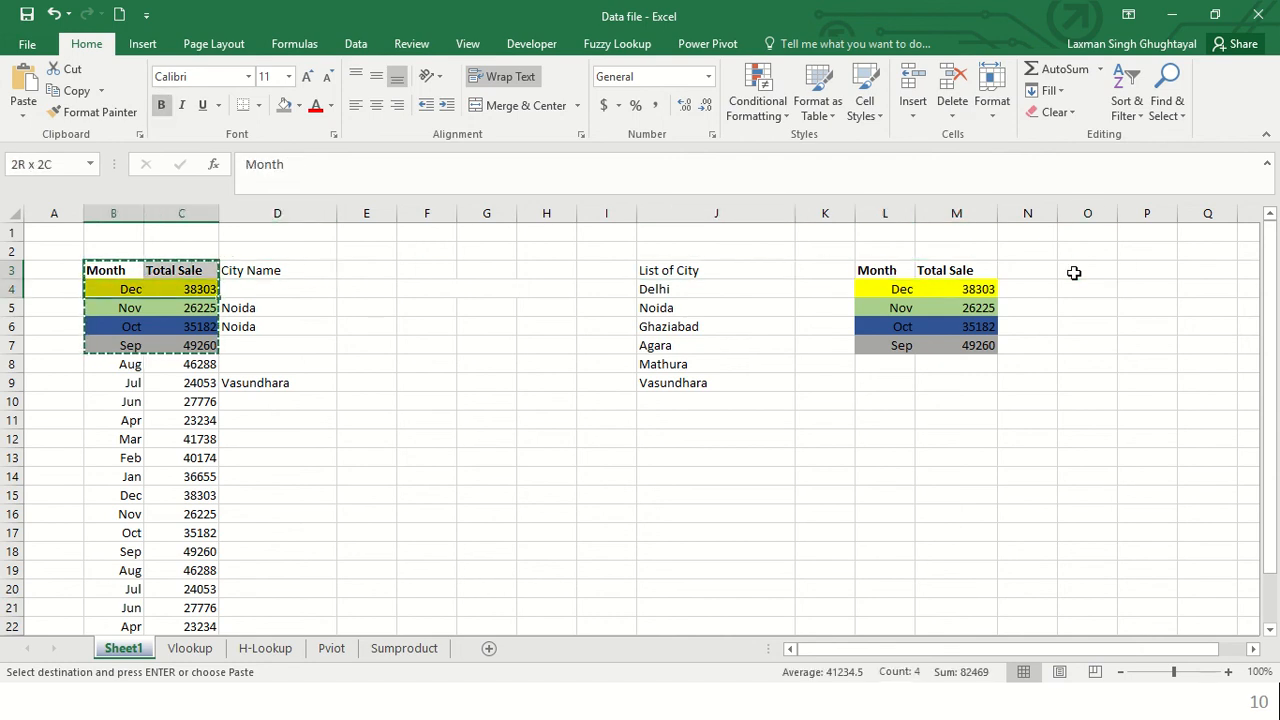
key(shift+Down)
key(shift+Down)
key(shift+Down)
key(ctrl+v)
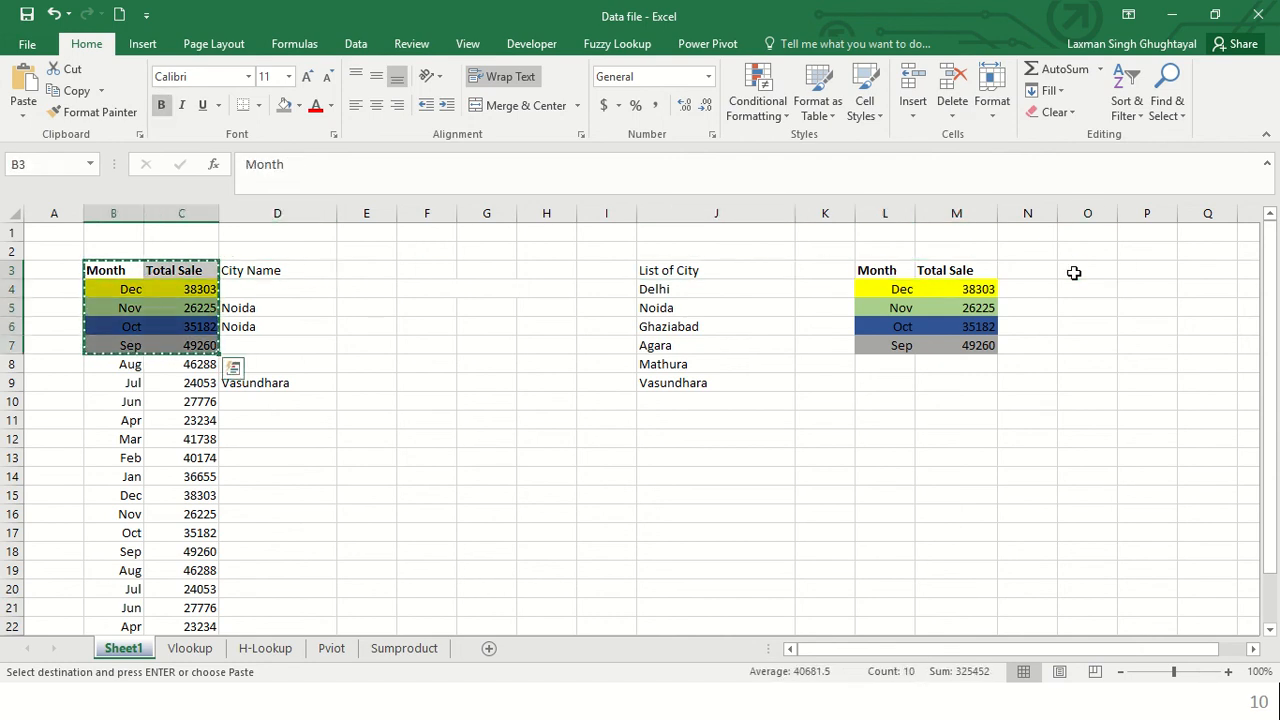
Step: Paste only the values of the copied range at O3 with Paste Special, and widen column P so the Total Sale header fits on one line
key(Right)
key(Right)
key(Right)
key(Right)
key(Right)
key(Right)
key(Right)
key(Right)
key(Right)
key(Right)
key(Right)
key(Right)
key(Right)
key(Right)
key(Right)
key(Right)
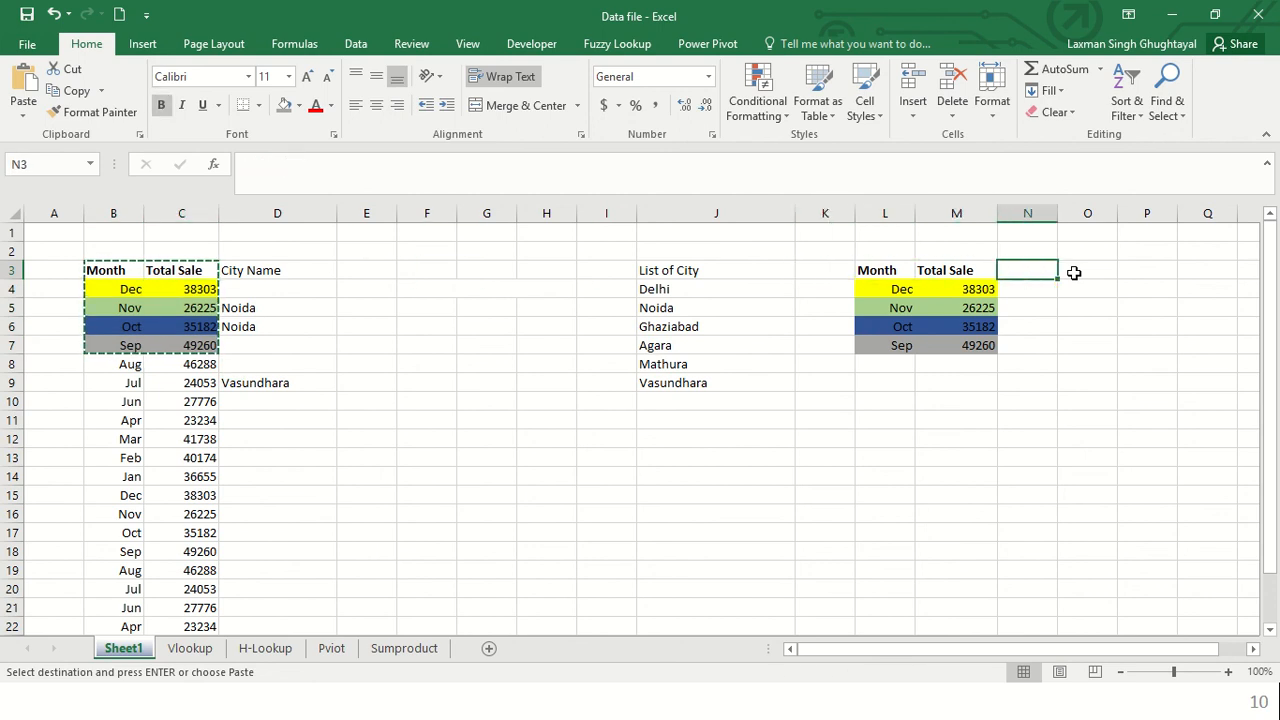
key(Left)
key(Left)
key(Left)
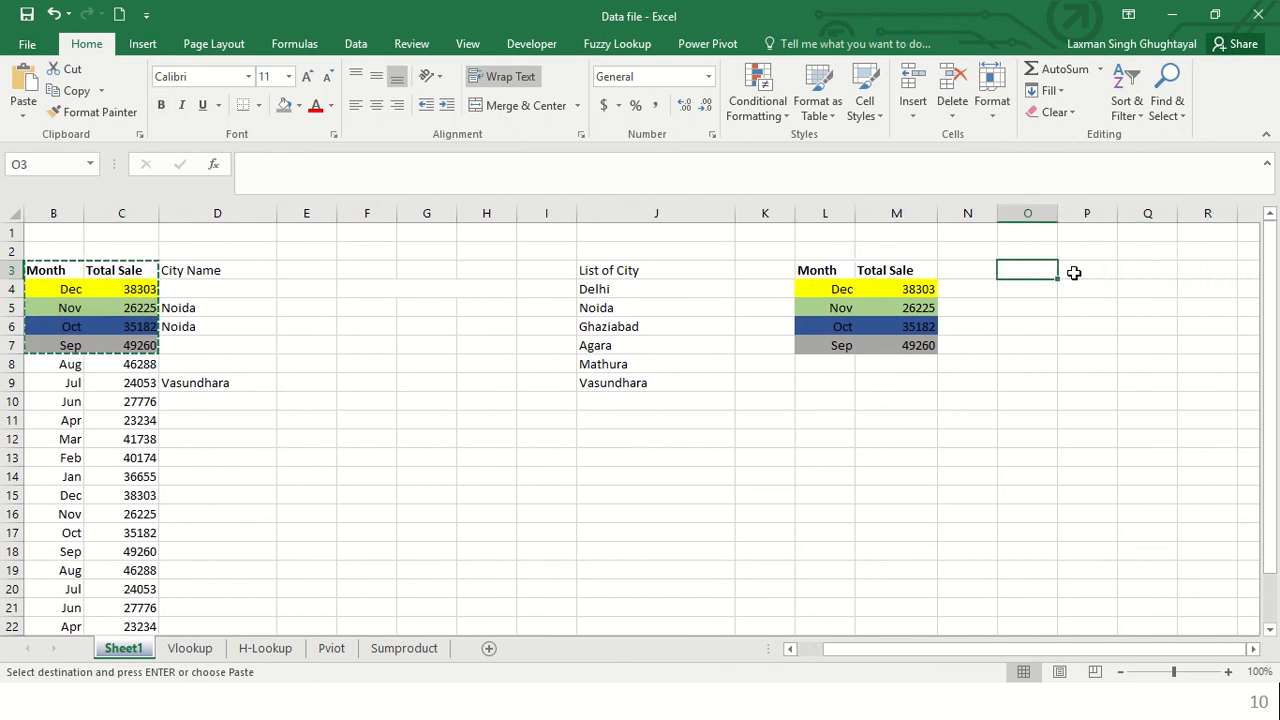
right_click(1027, 272)
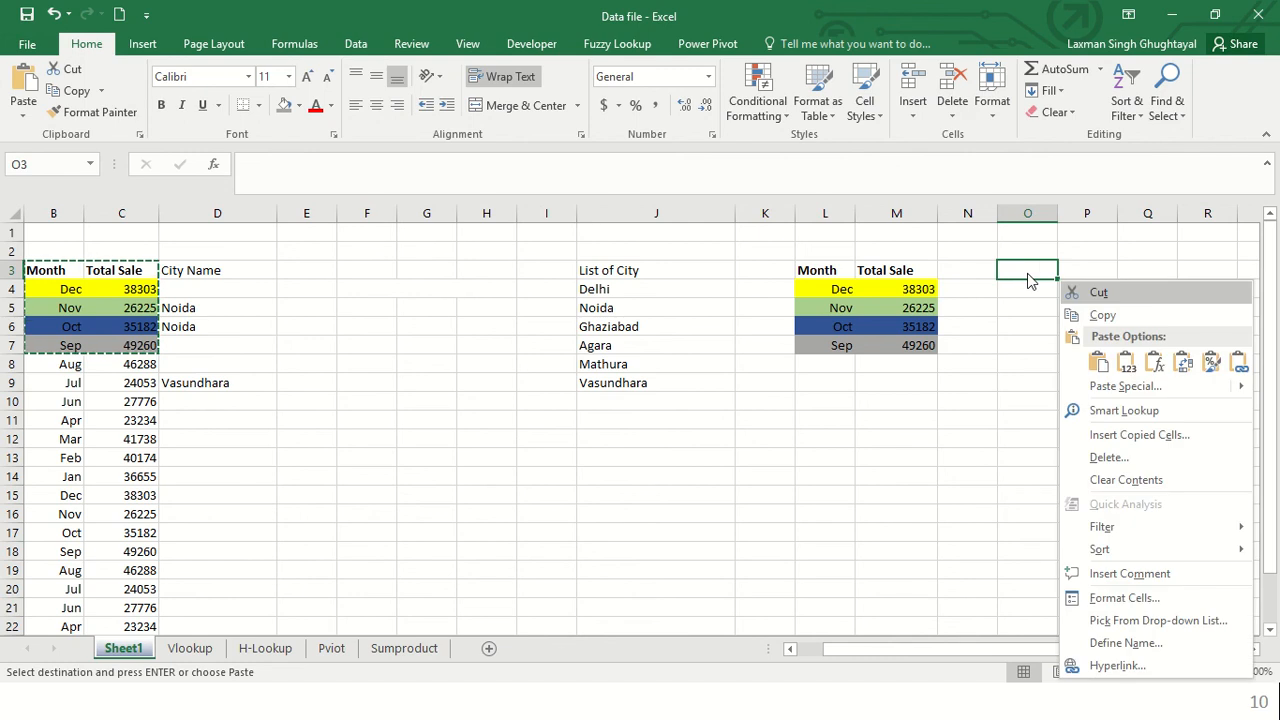
mouse_move(1128, 392)
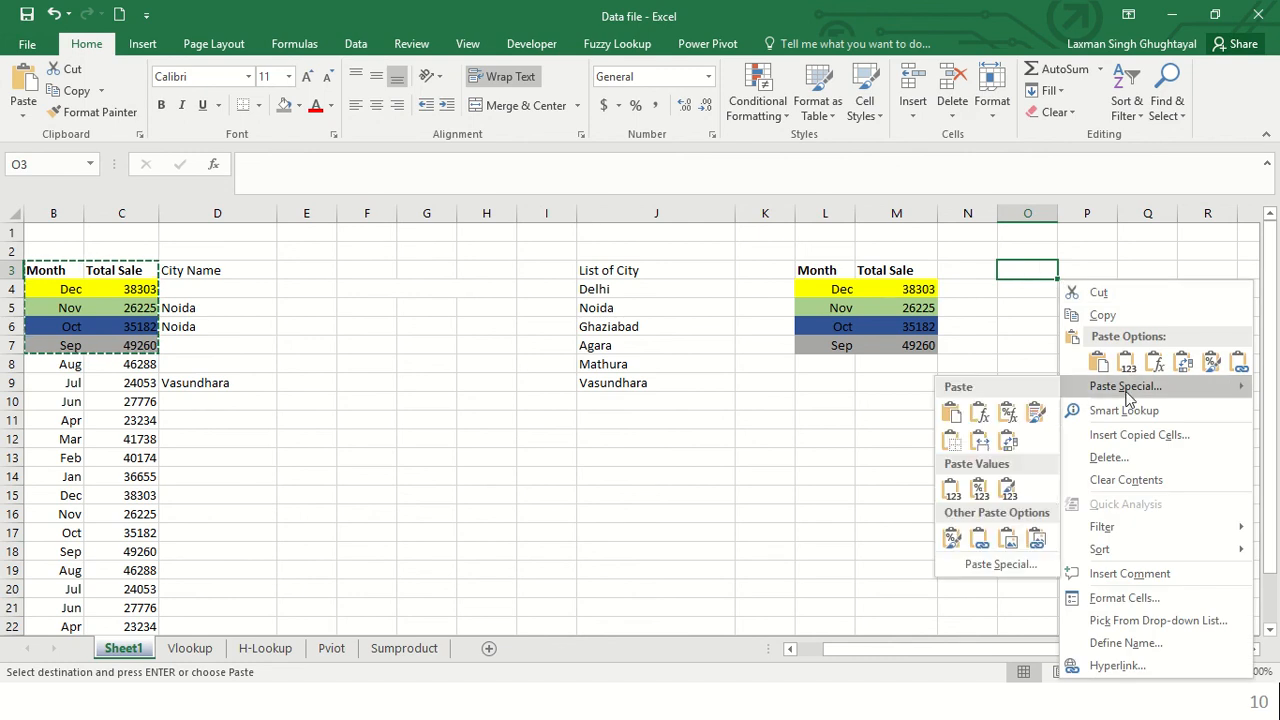
click(1177, 390)
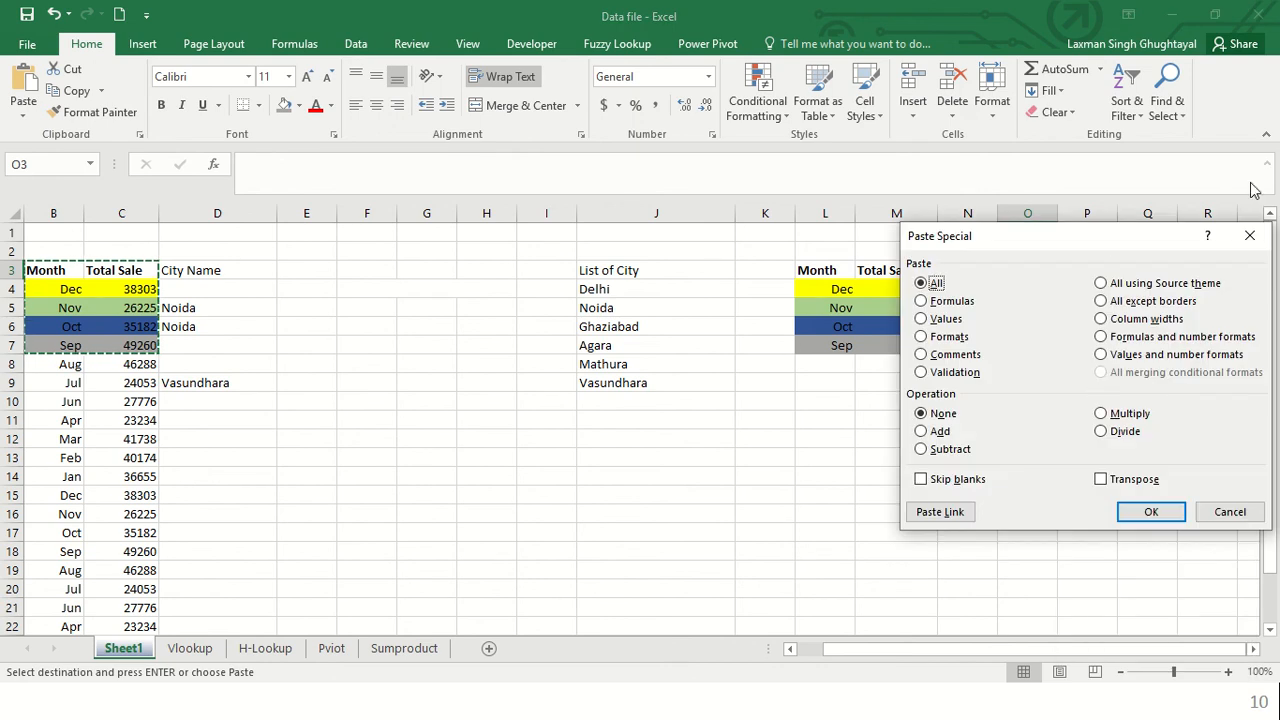
drag(1042, 232, 437, 181)
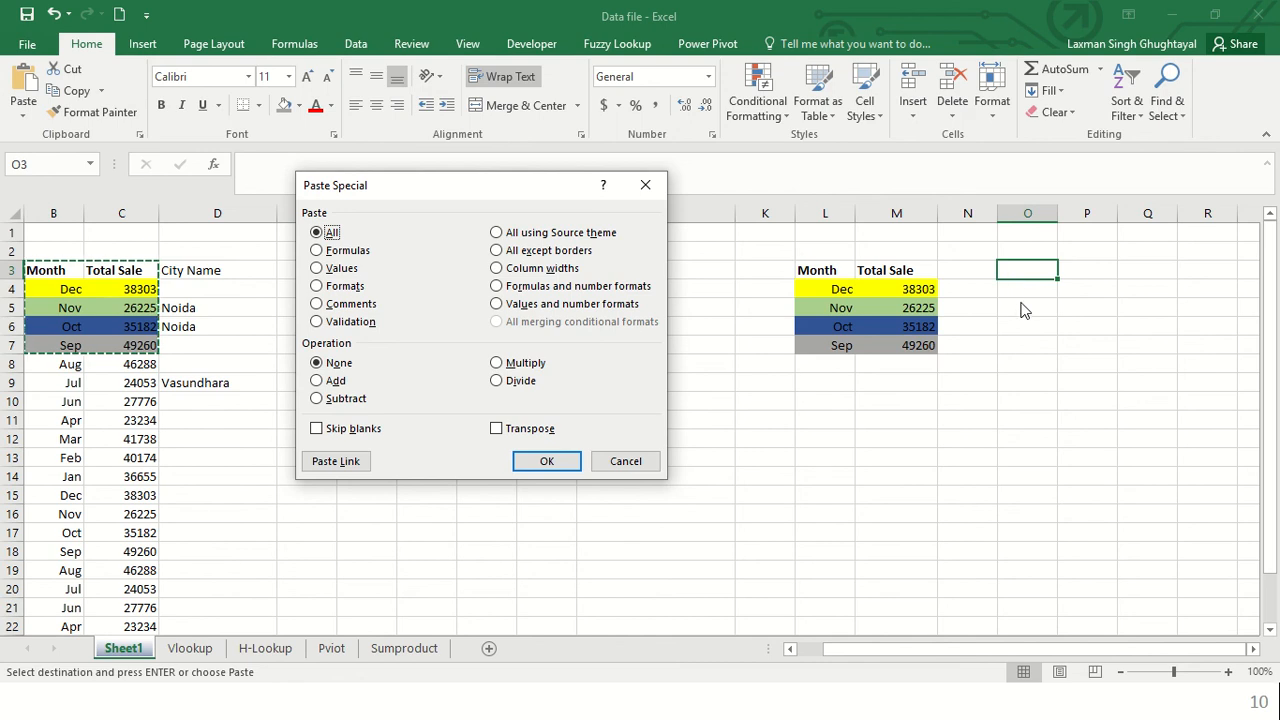
click(317, 269)
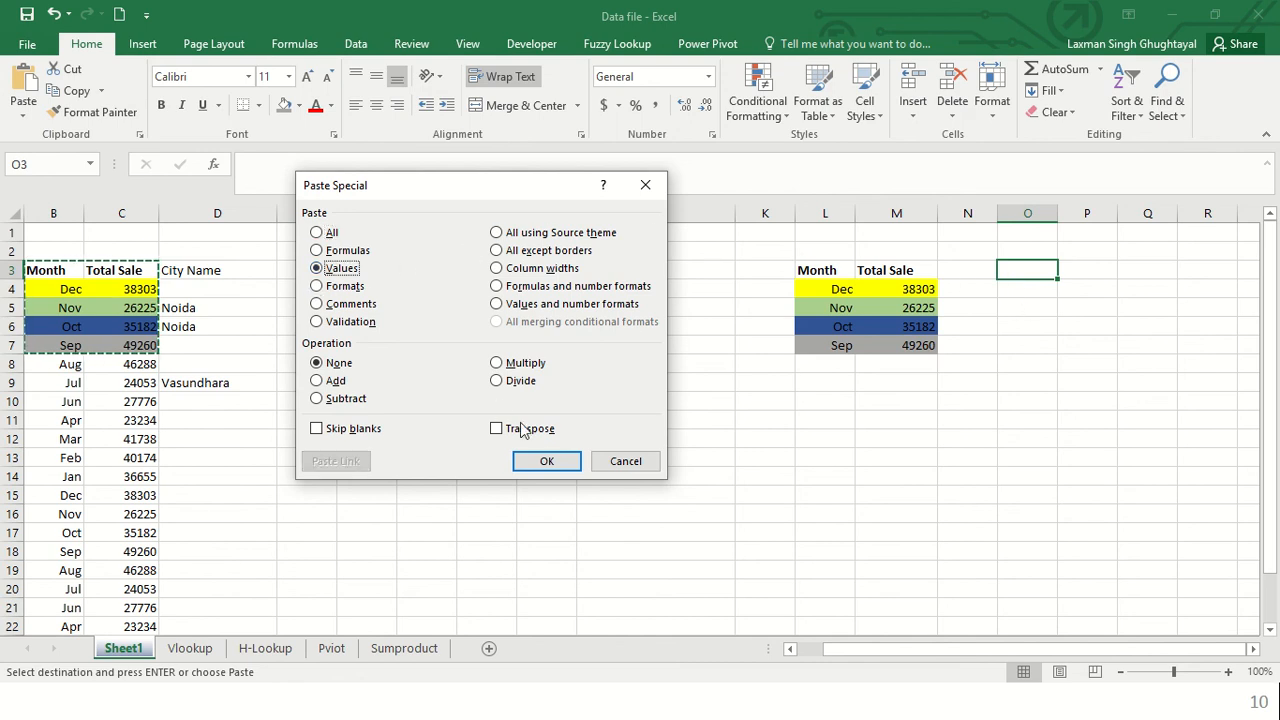
click(538, 462)
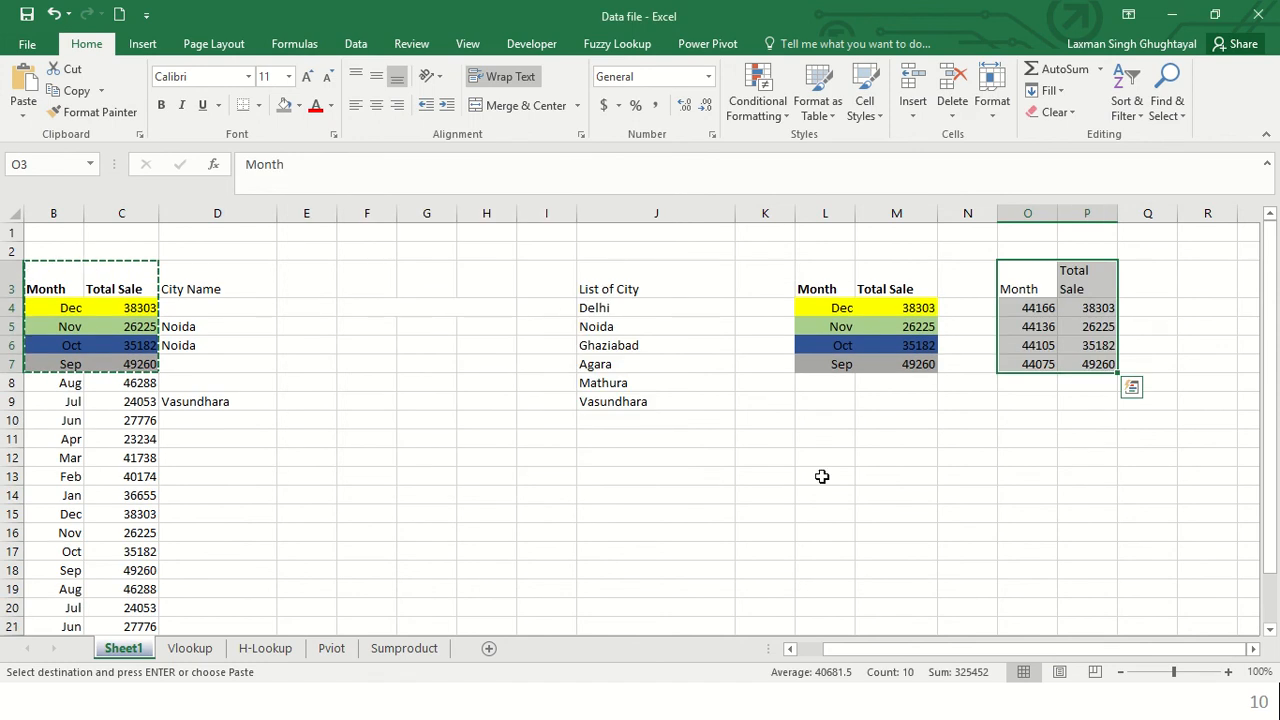
drag(1117, 213, 1178, 229)
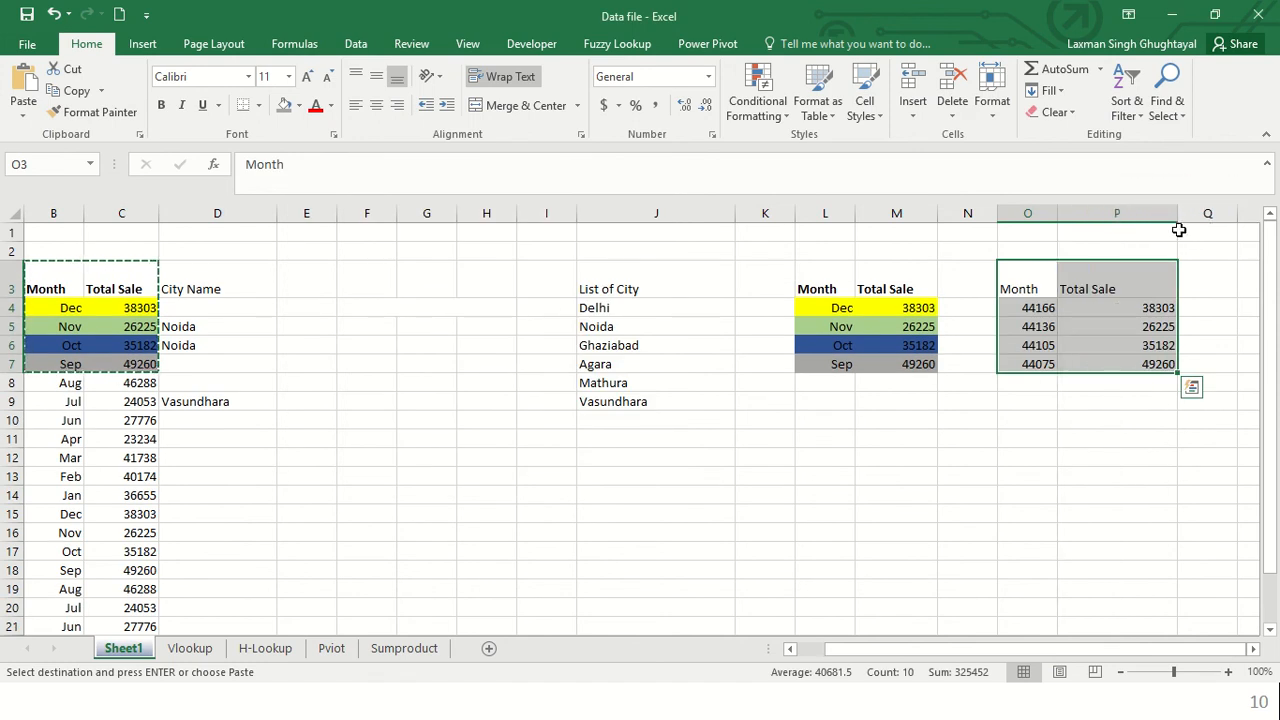
Step: Format the pasted month values in O4:O7 as Short Date
drag(1033, 308, 1030, 376)
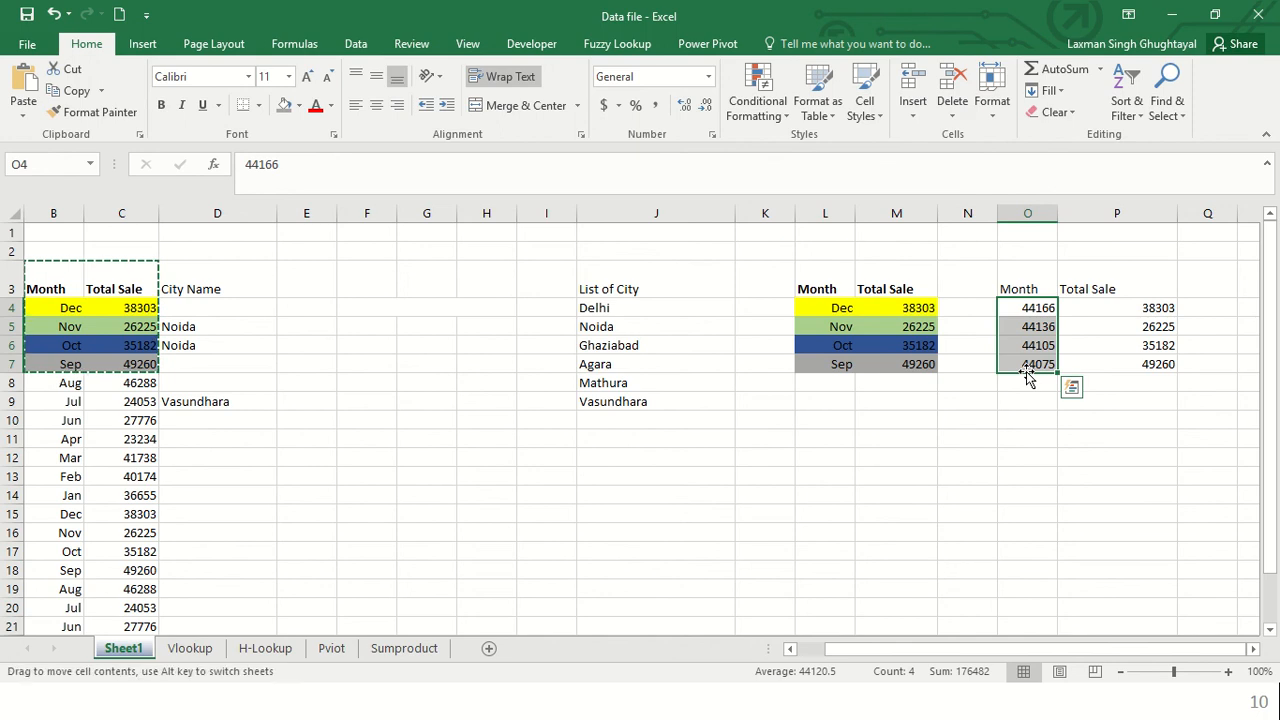
click(708, 78)
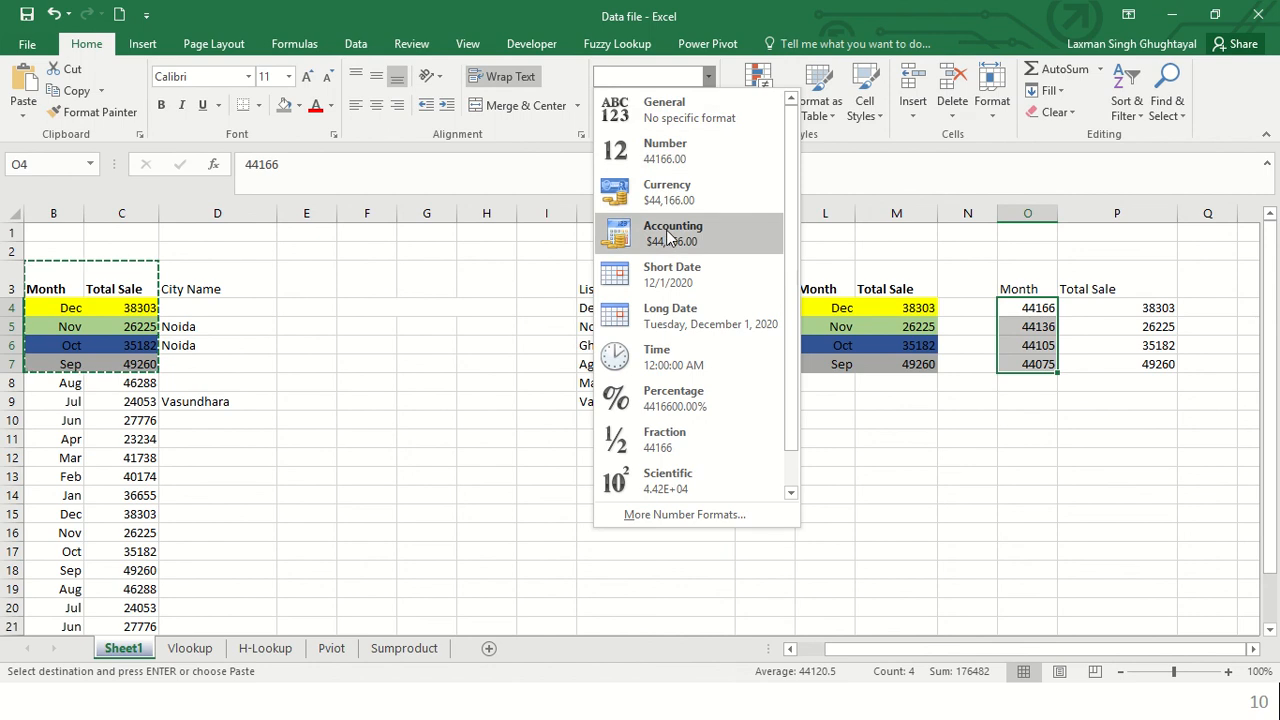
click(688, 283)
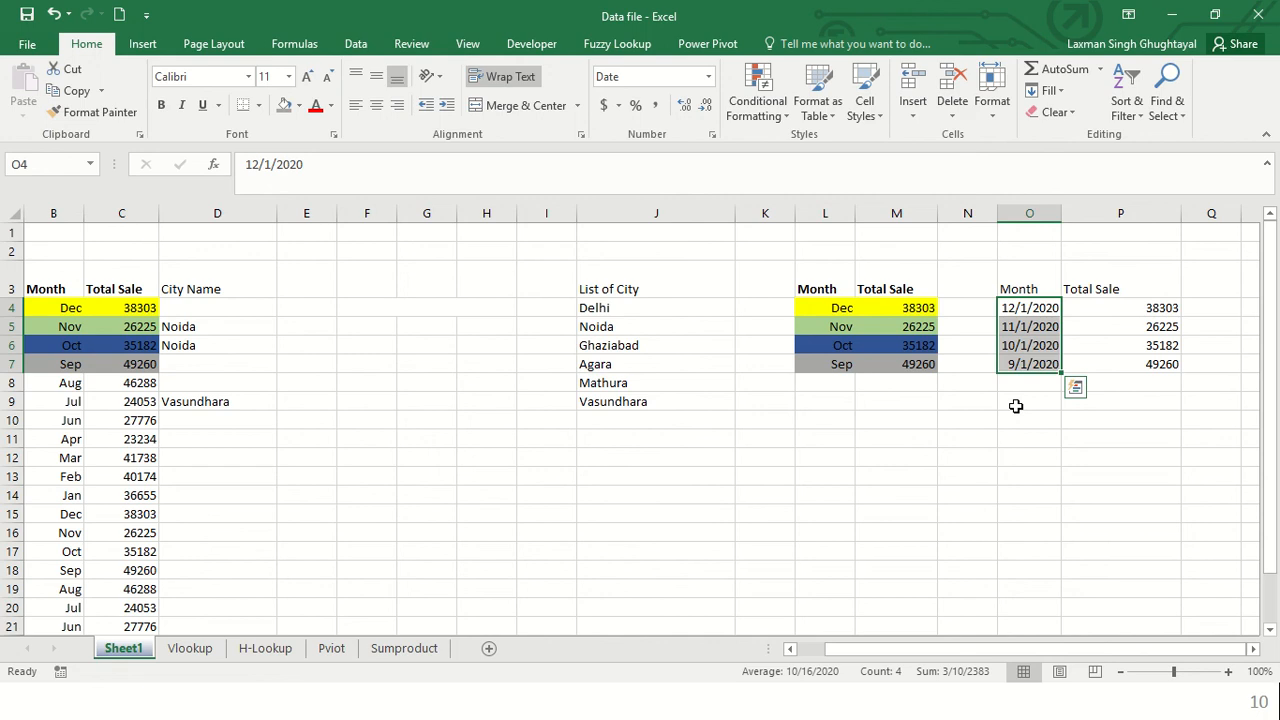
click(1028, 396)
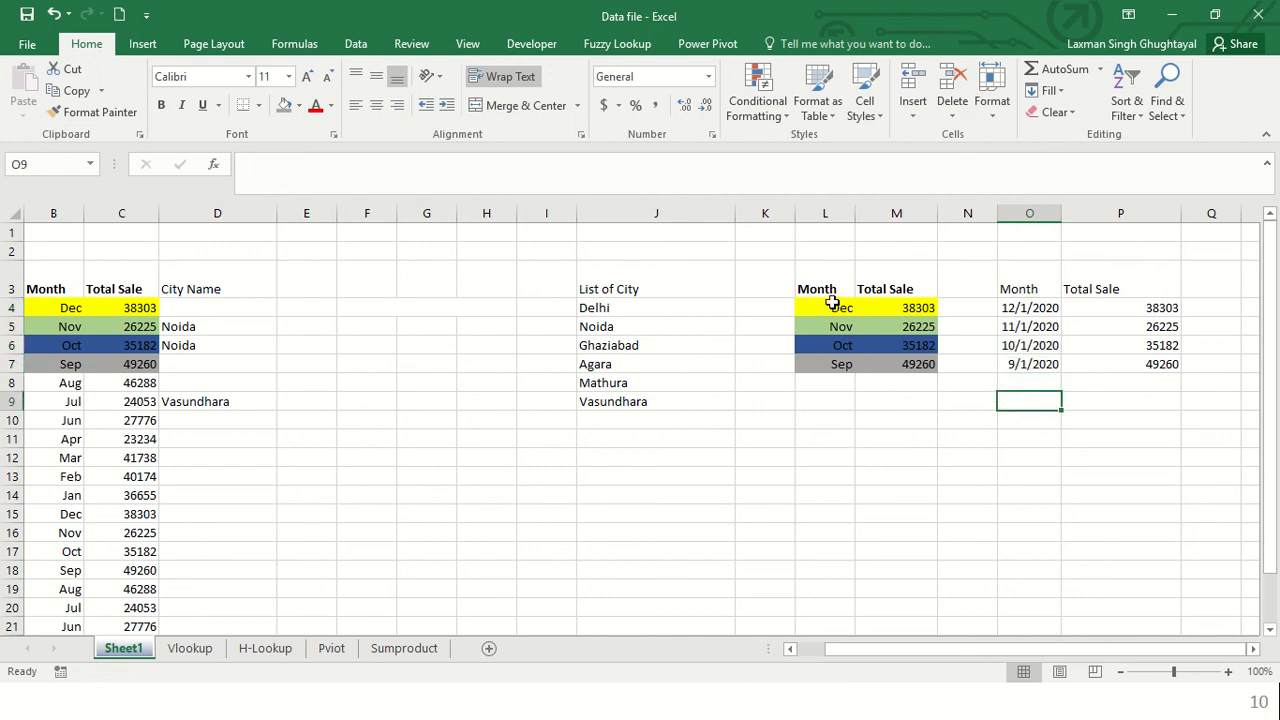
Step: Copy the range L3:M7 and paste only its formats onto the table starting at O3 with Paste Special
click(818, 288)
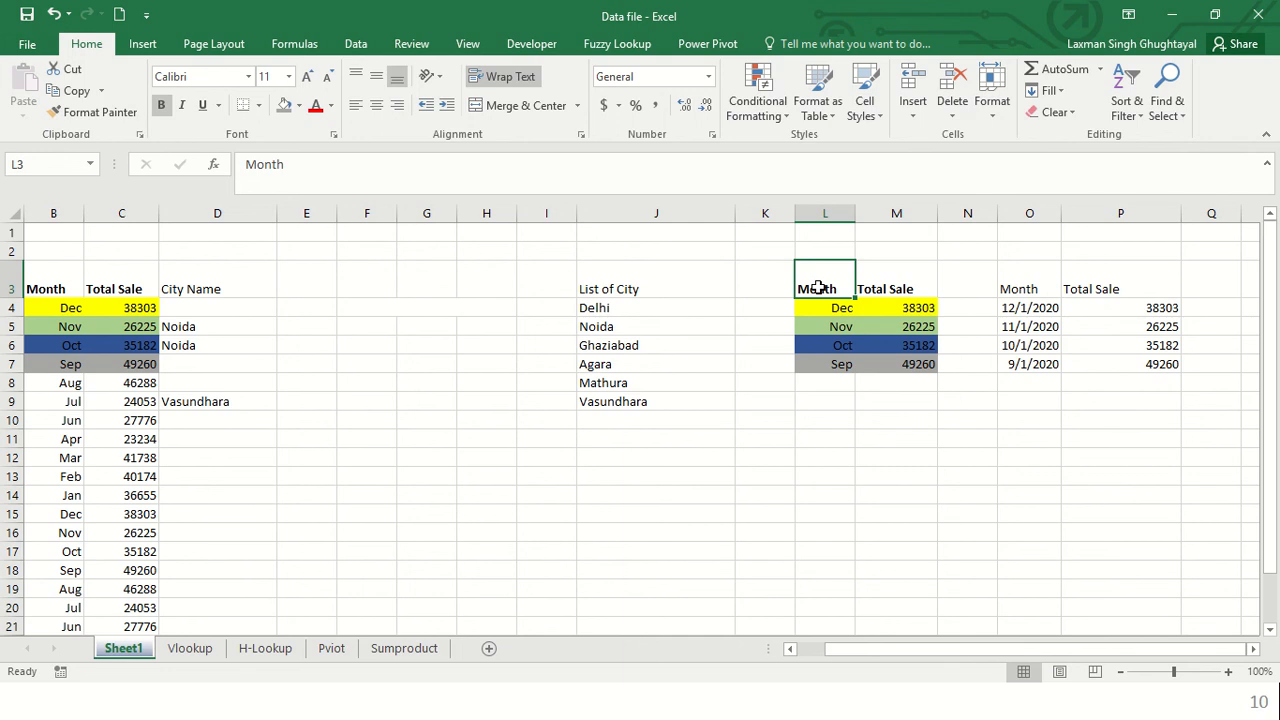
key(ctrl+shift+Right)
key(ctrl+shift+Down)
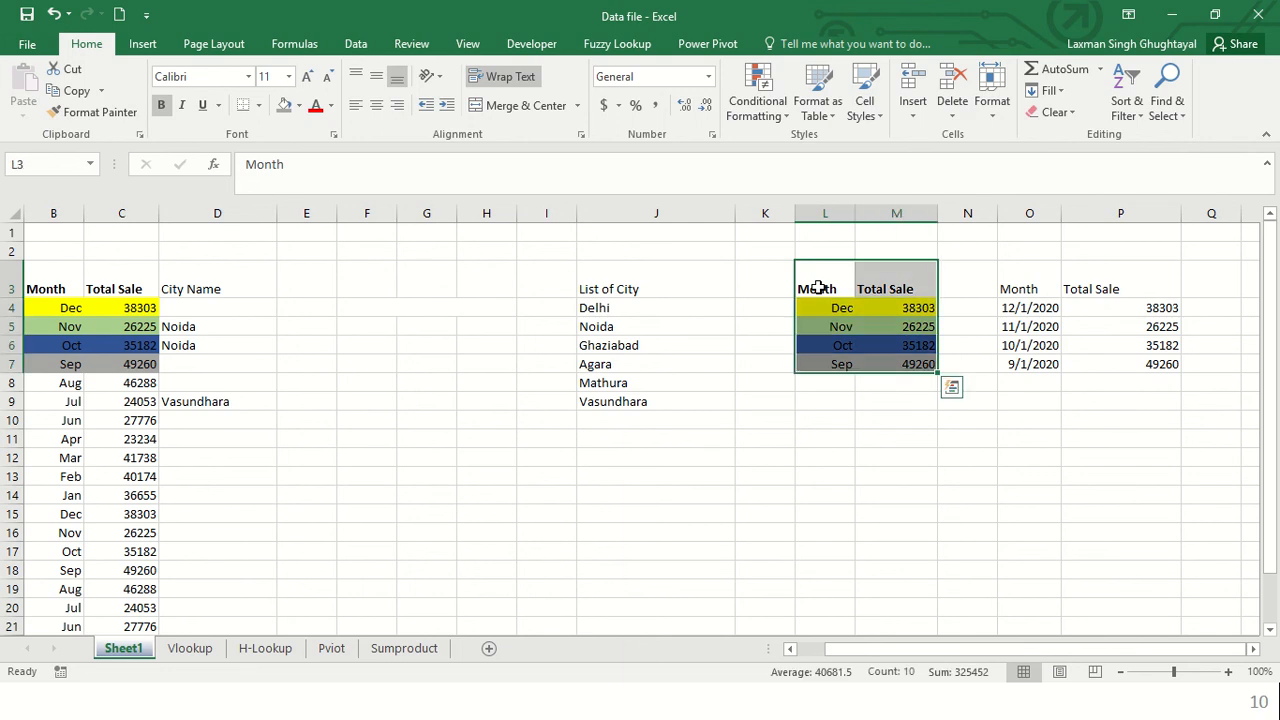
key(ctrl+c)
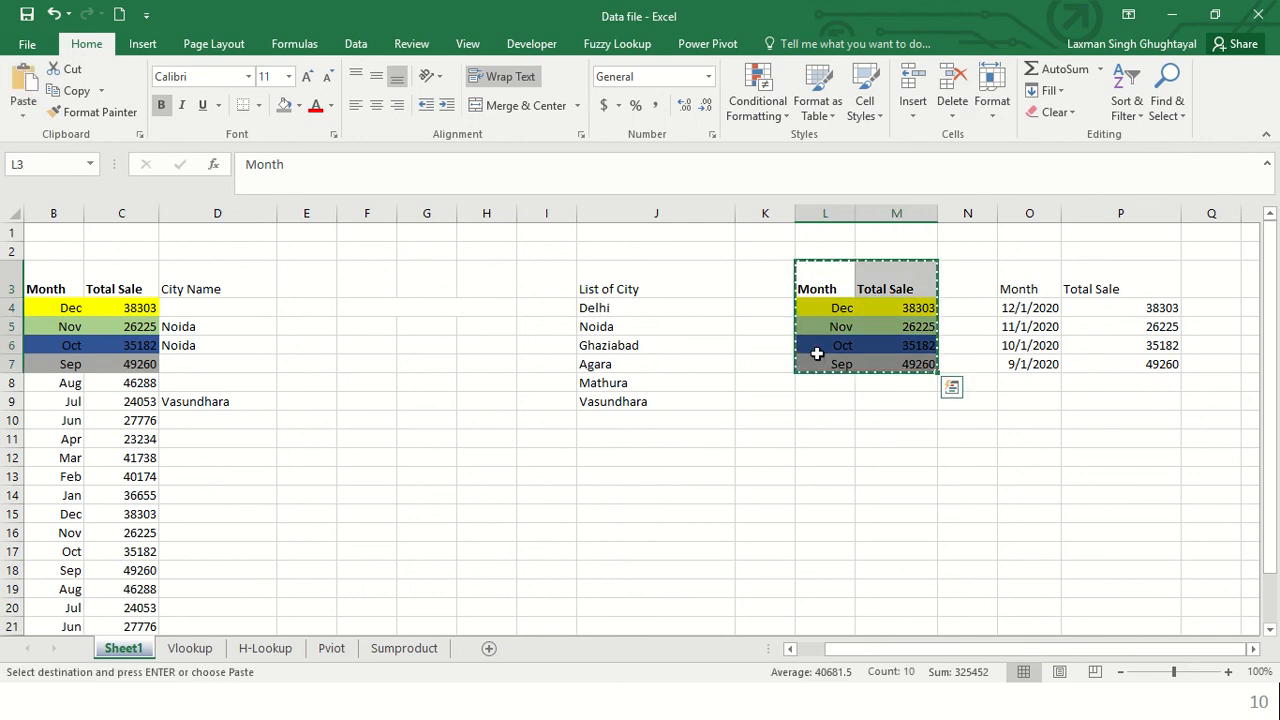
click(1027, 274)
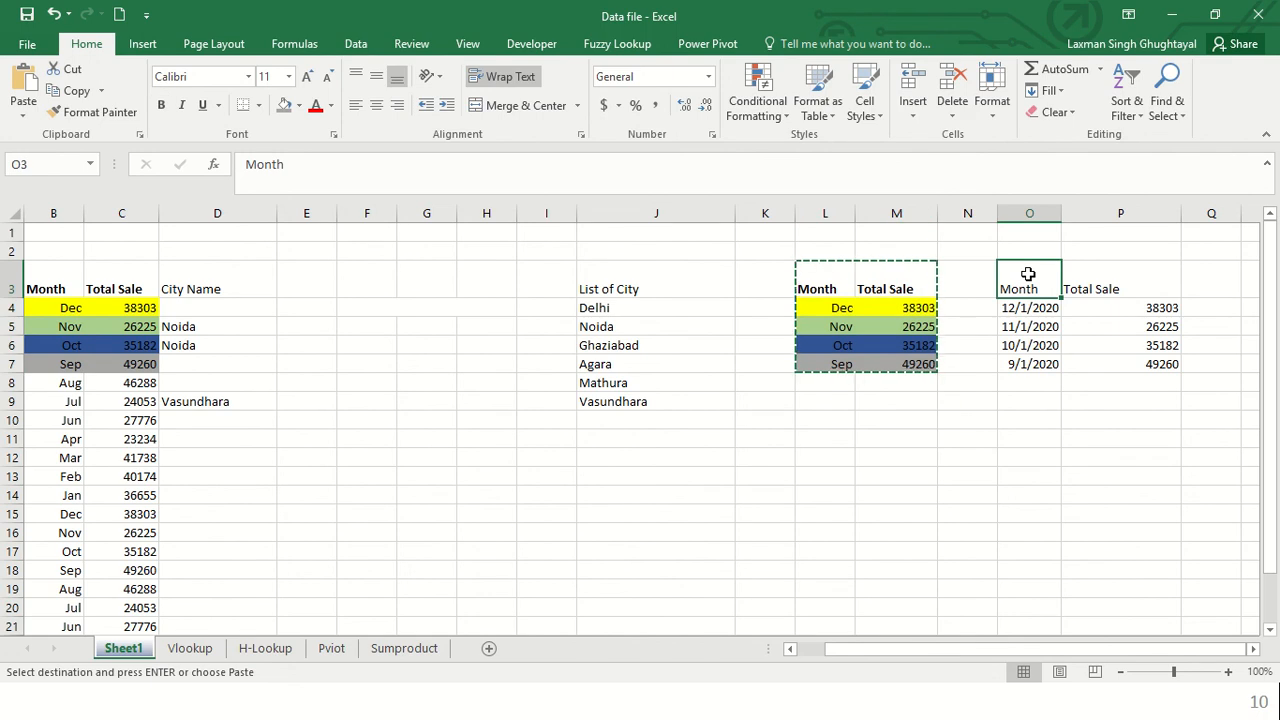
right_click(1028, 275)
mouse_move(1128, 386)
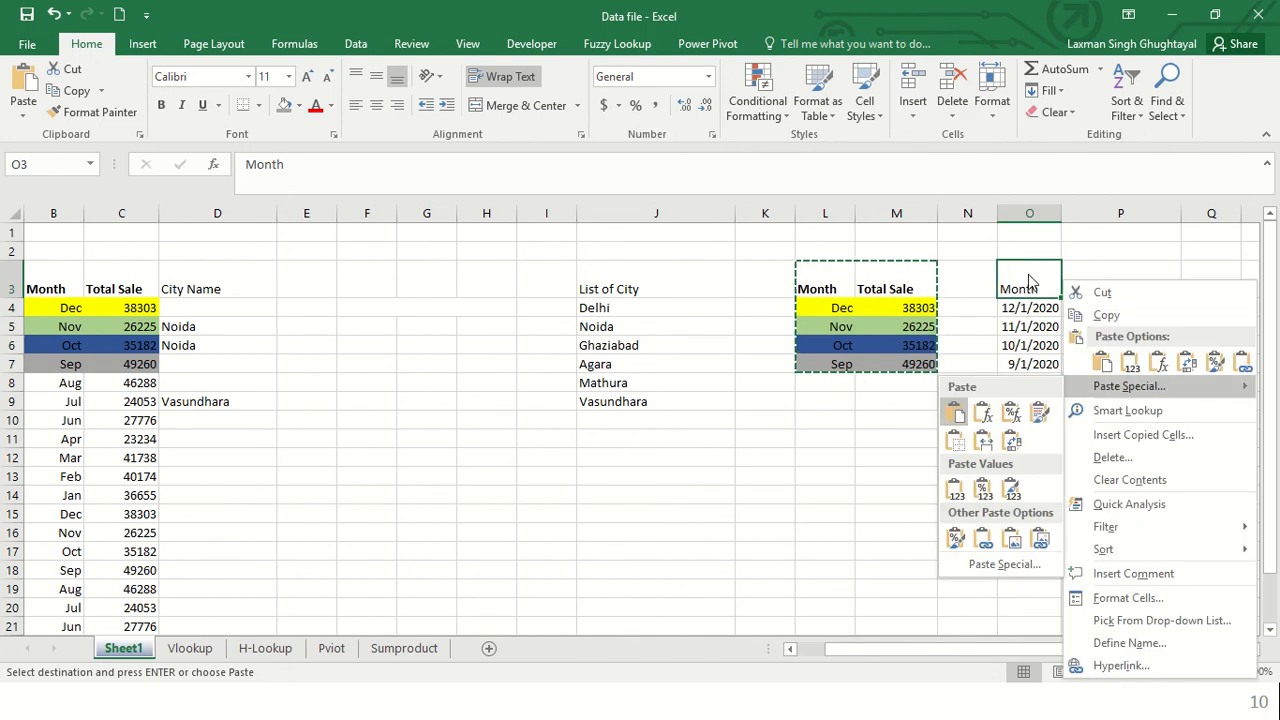
key(s)
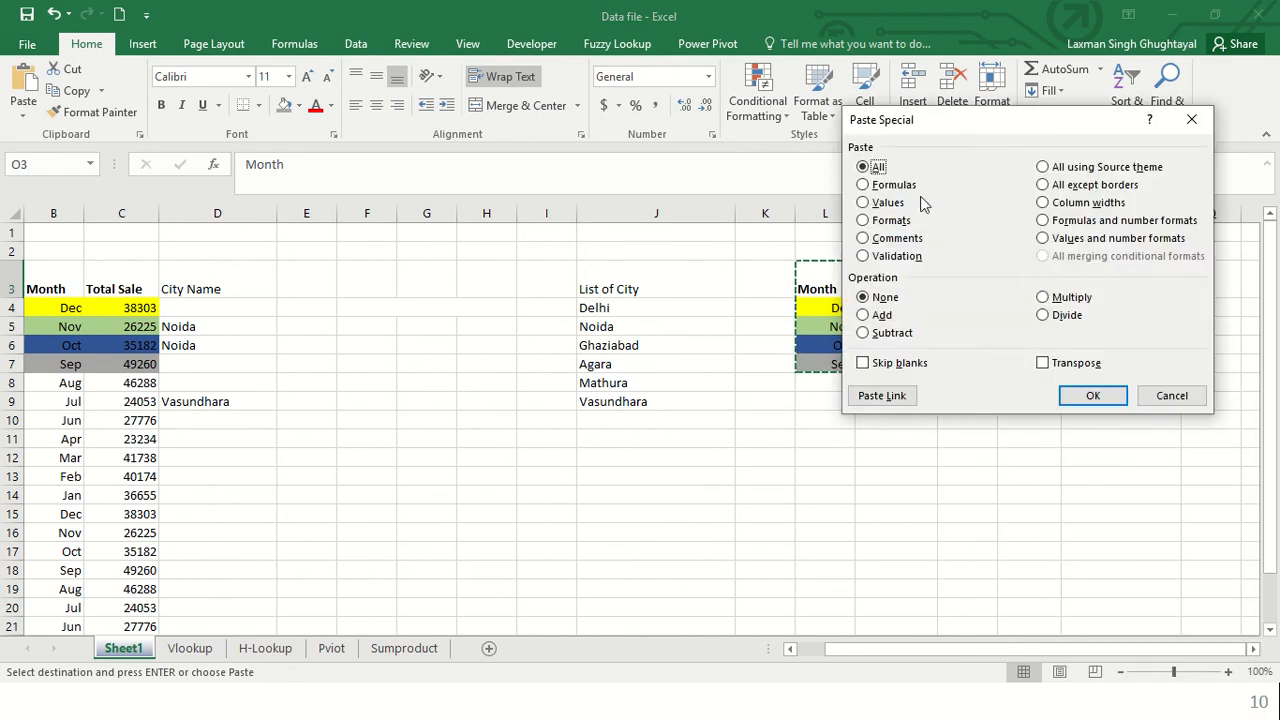
click(866, 224)
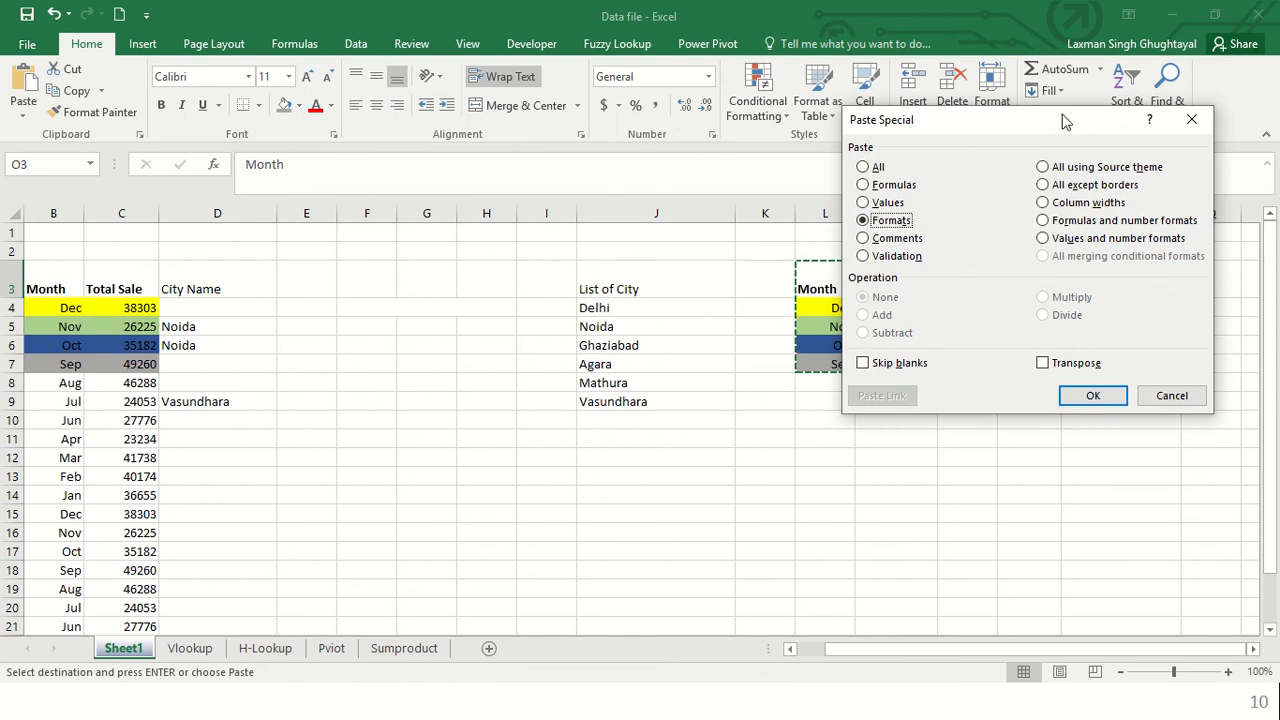
drag(1063, 120, 675, 165)
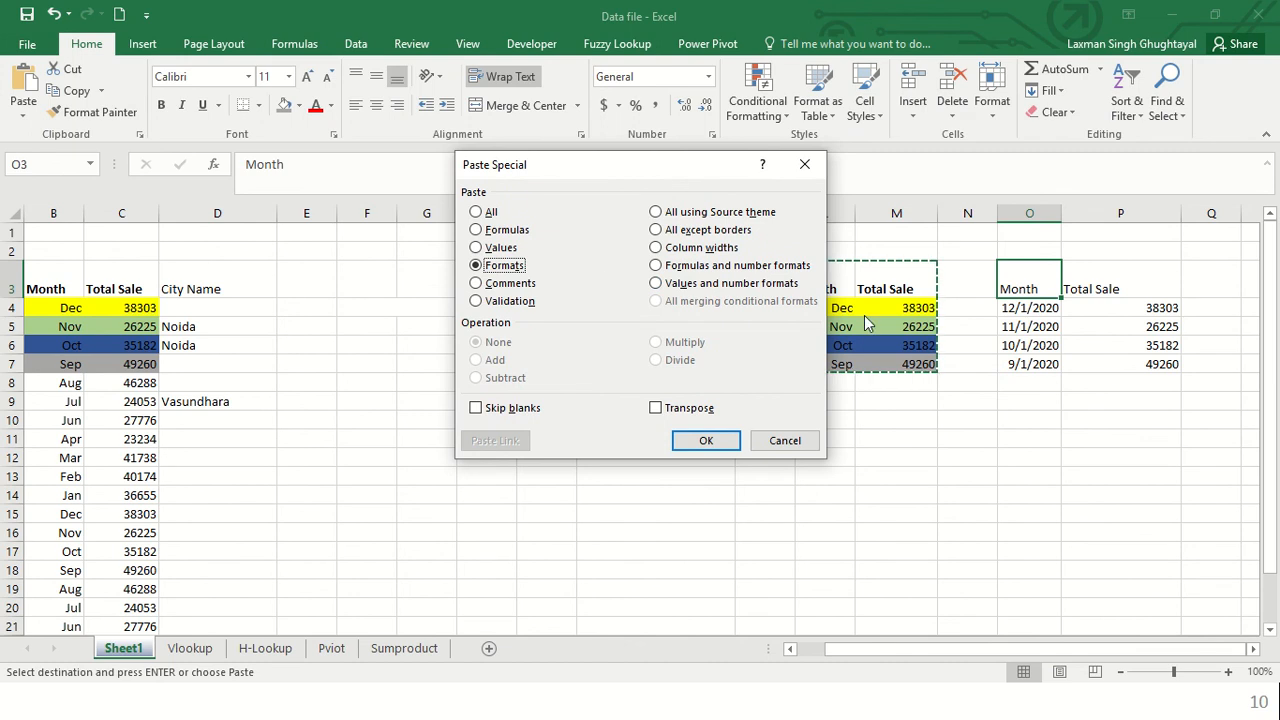
click(707, 441)
click(927, 503)
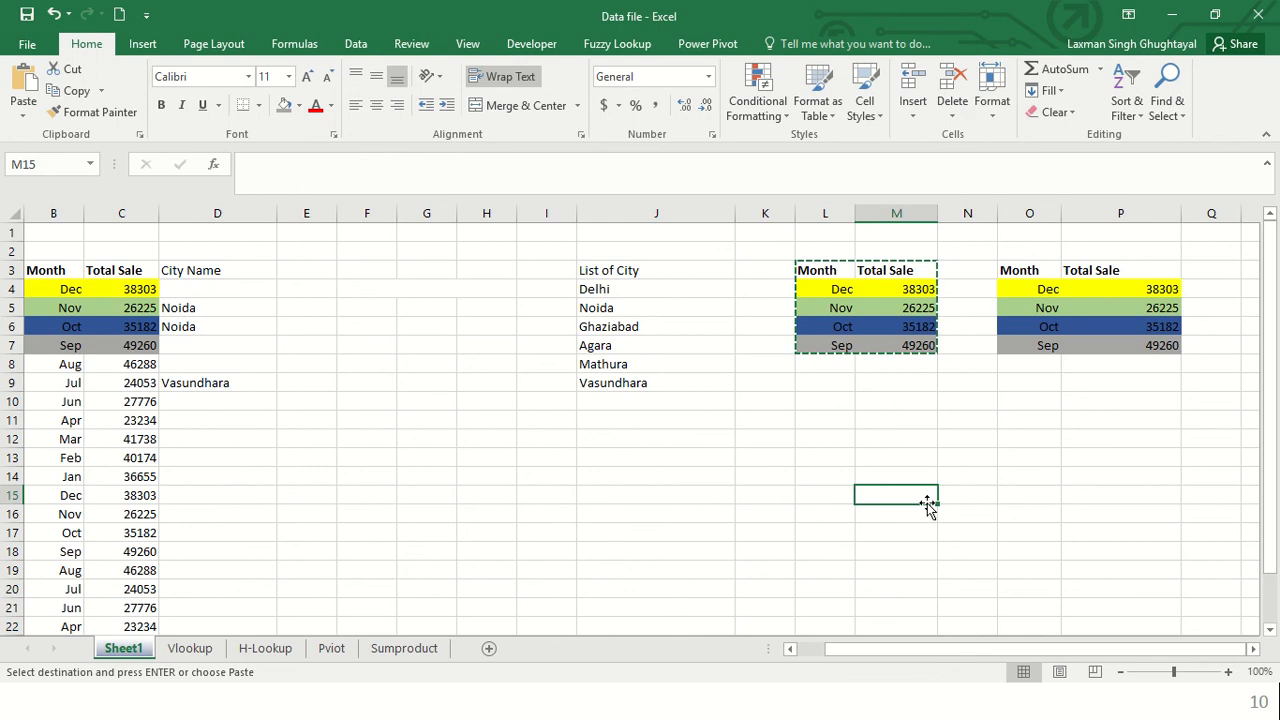
key(Escape)
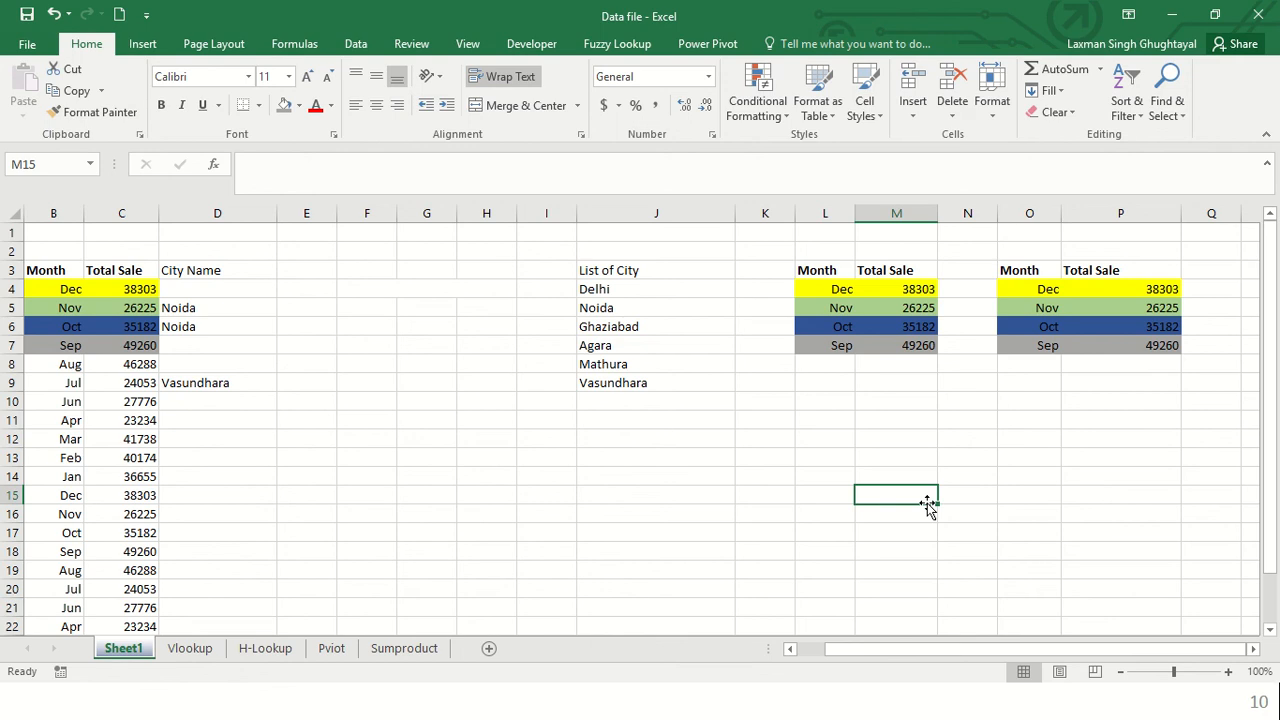
Step: Copy the range L3:M7 and paste it transposed at L11 with Paste Special
click(832, 276)
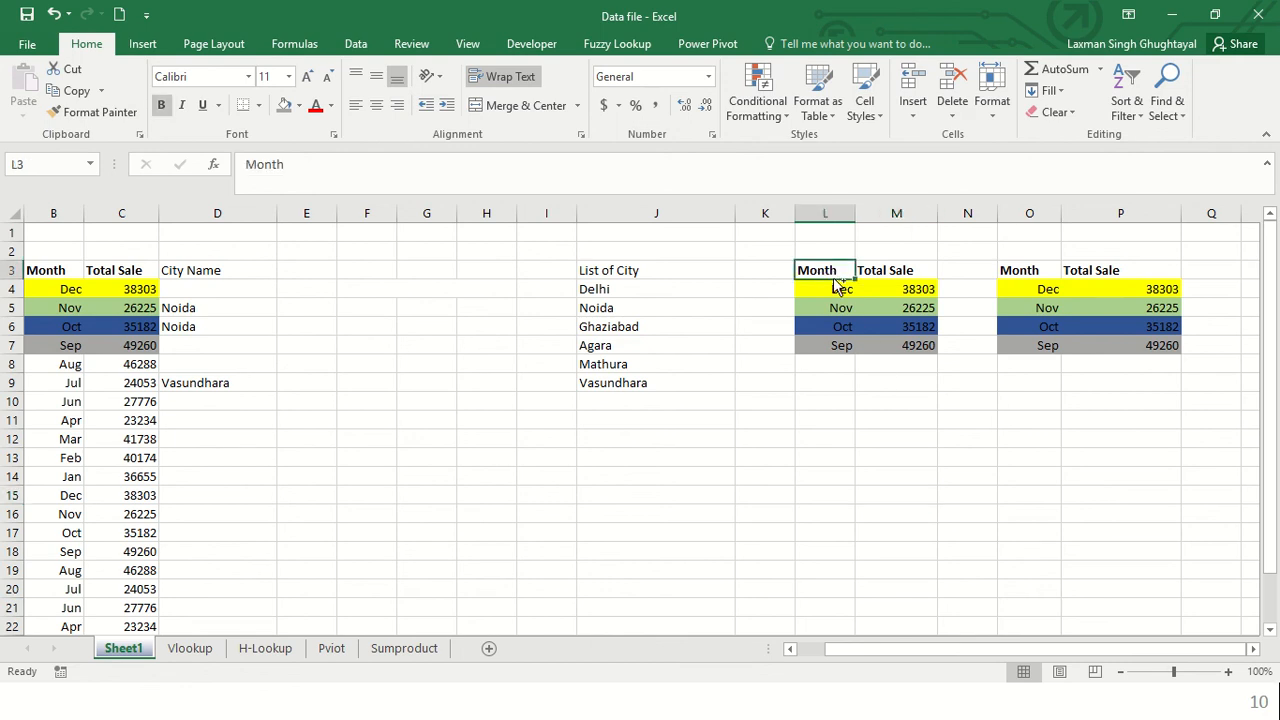
key(ctrl+a)
key(ctrl+c)
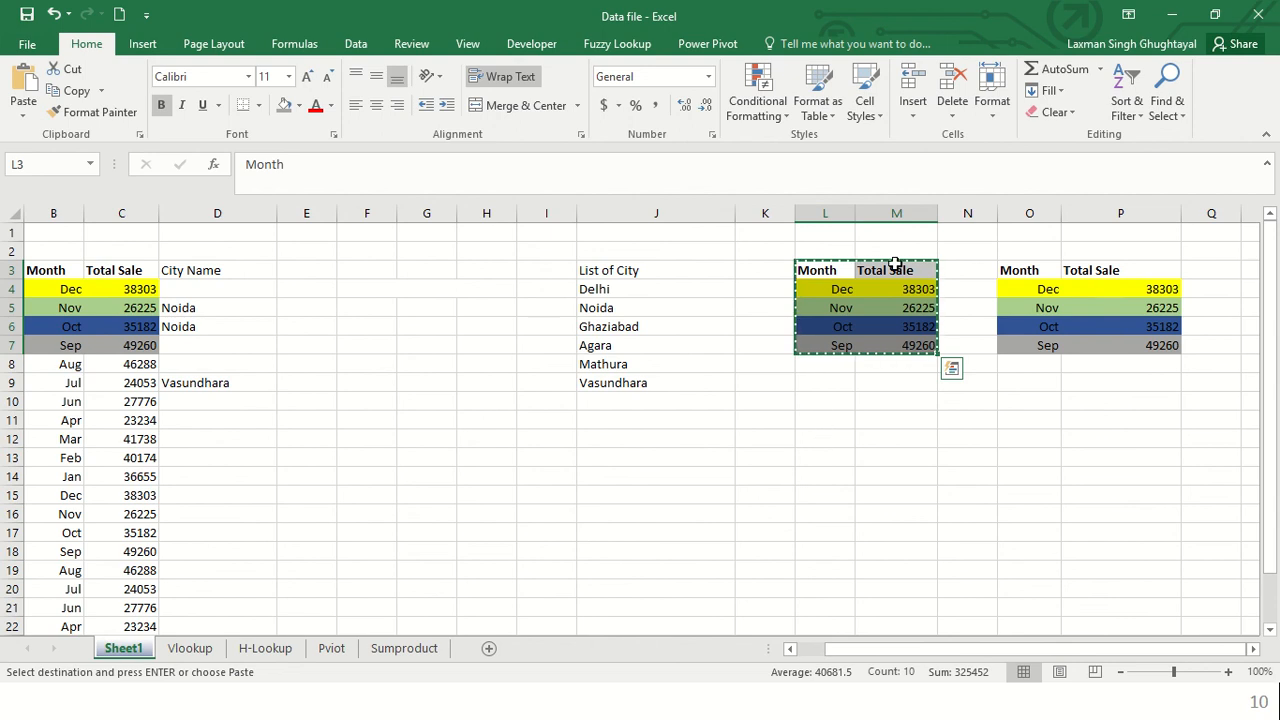
click(833, 415)
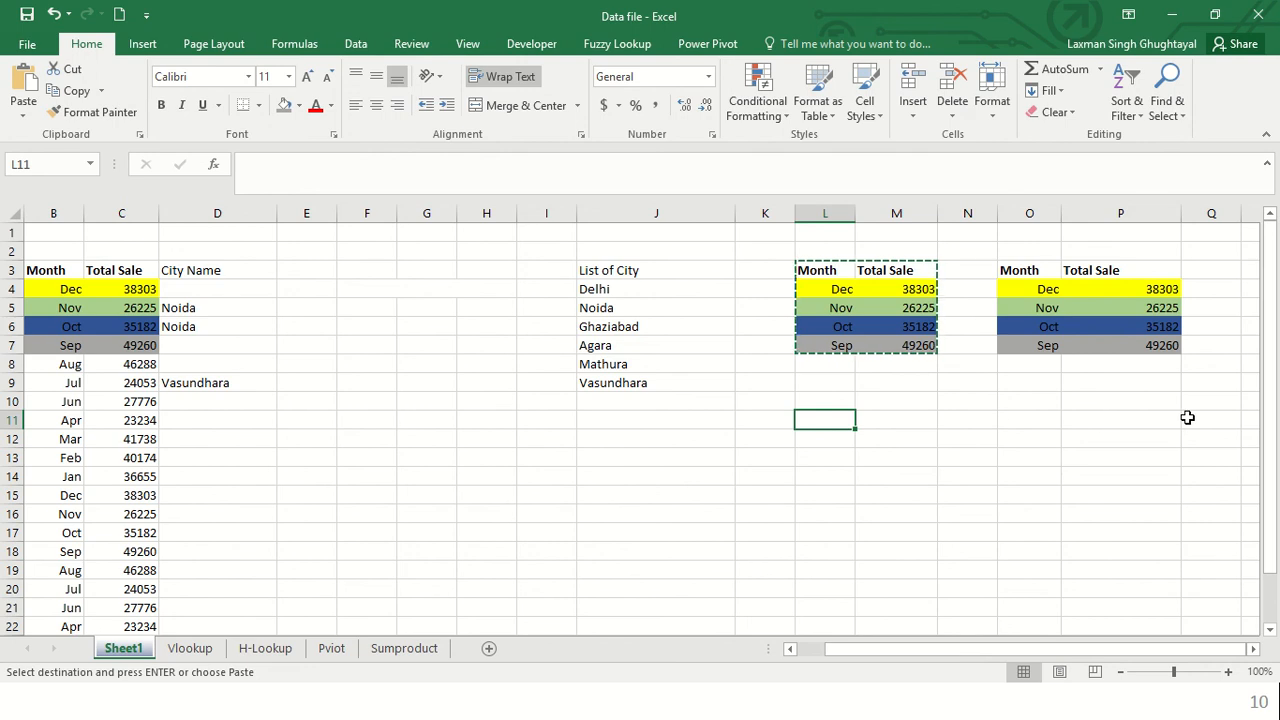
right_click(887, 443)
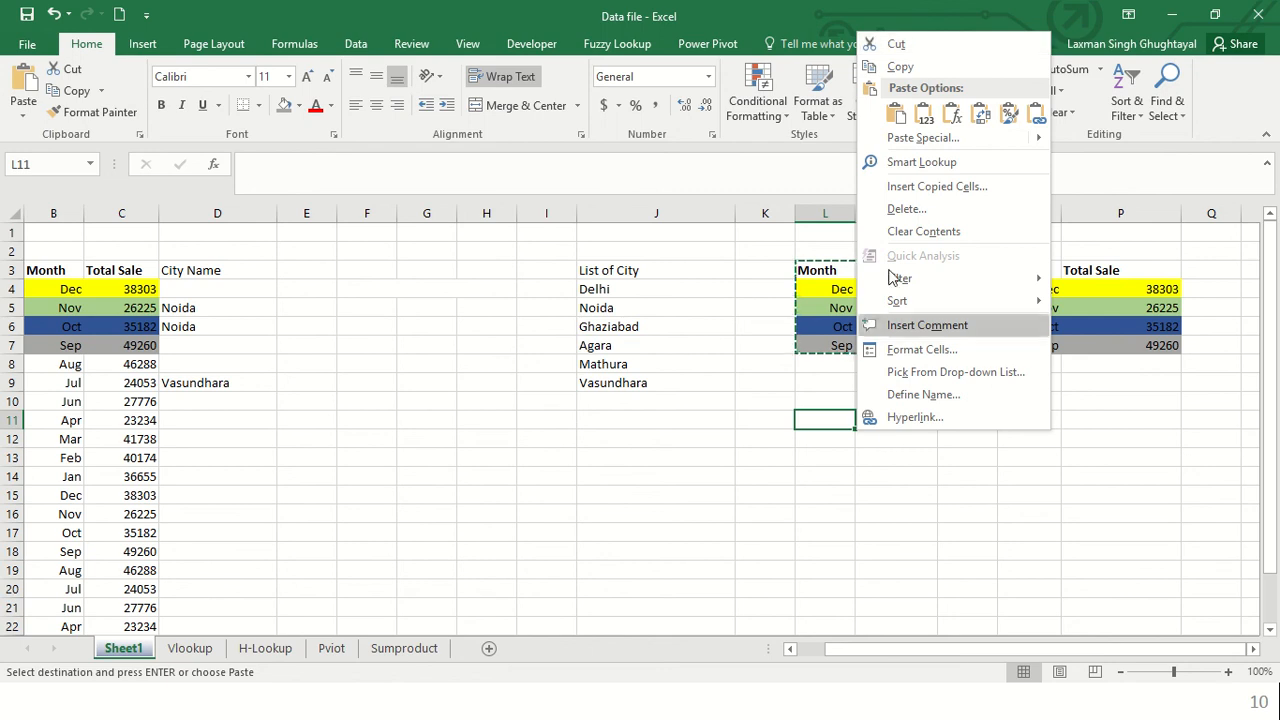
click(946, 140)
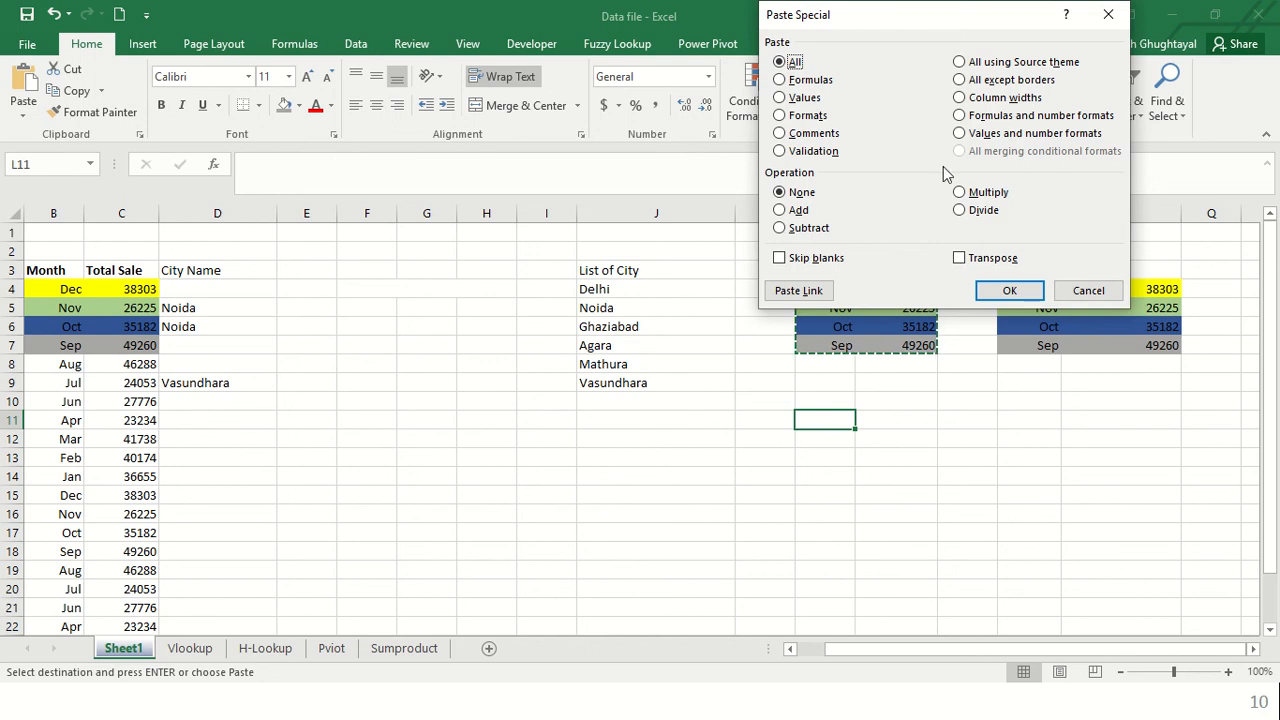
click(959, 261)
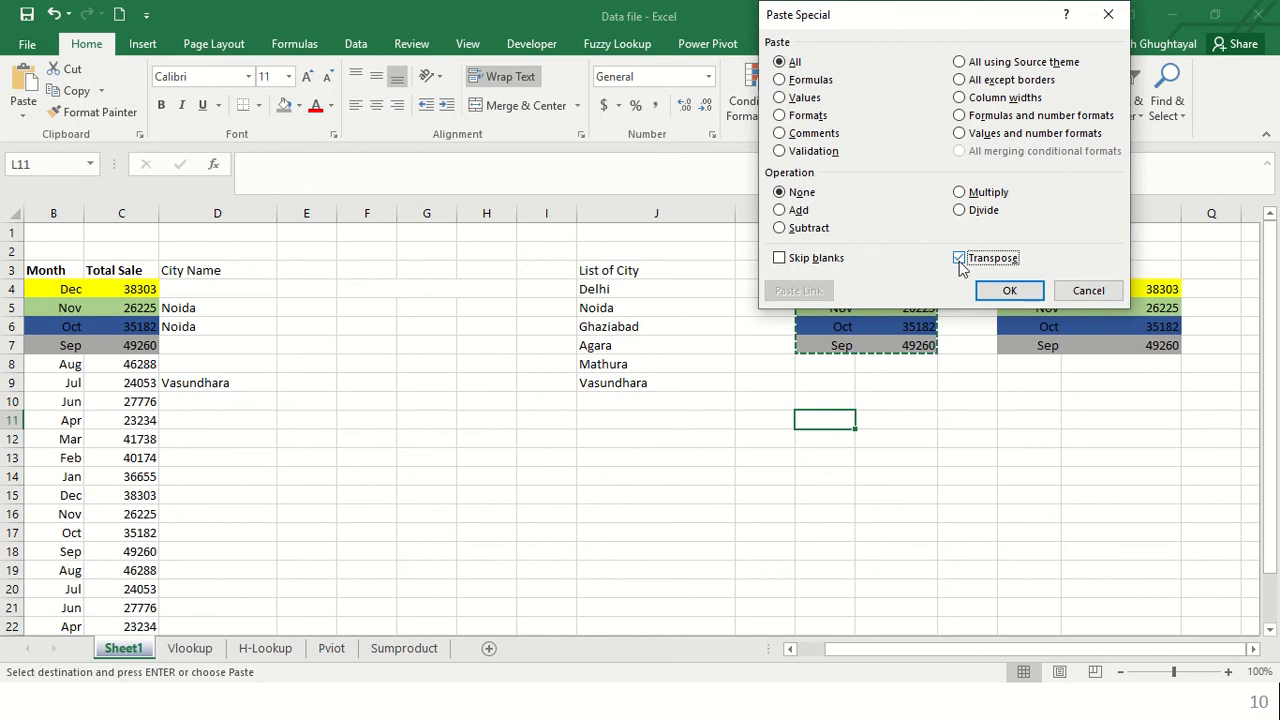
click(1010, 291)
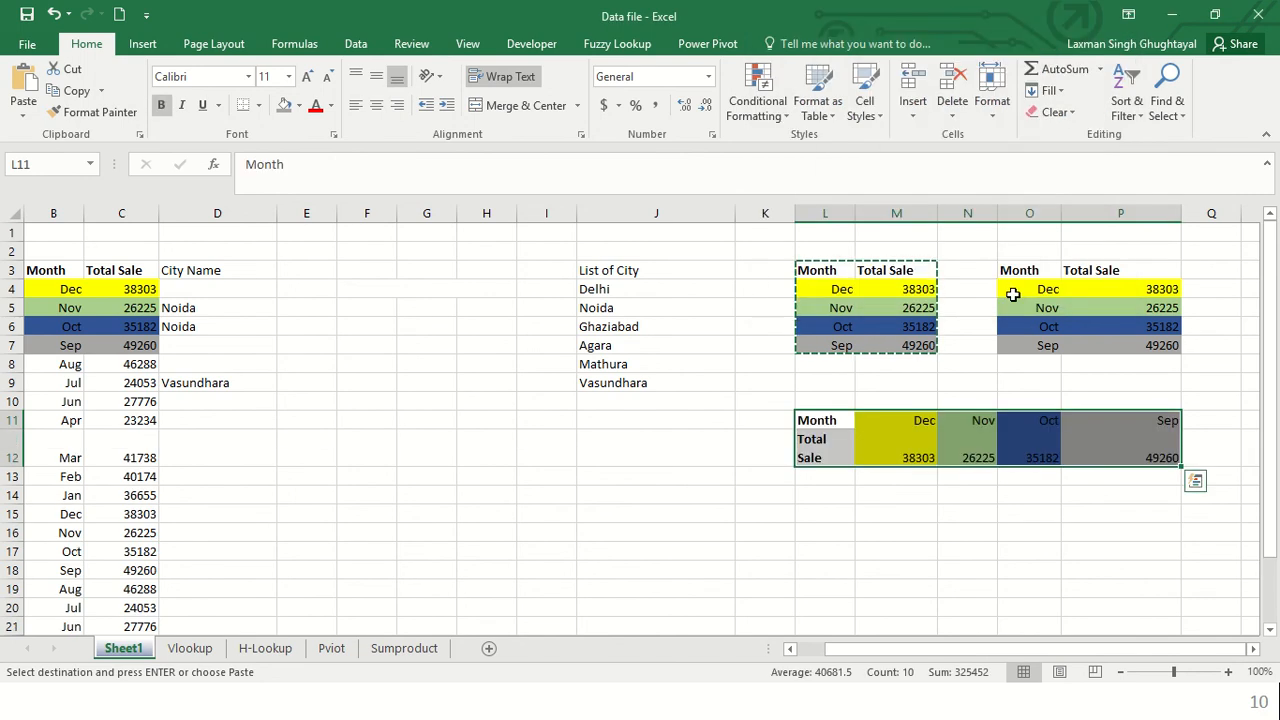
Step: Examine the Month and Total Sale rows of the transposed table in L11:P12, cell by cell
click(838, 551)
click(833, 419)
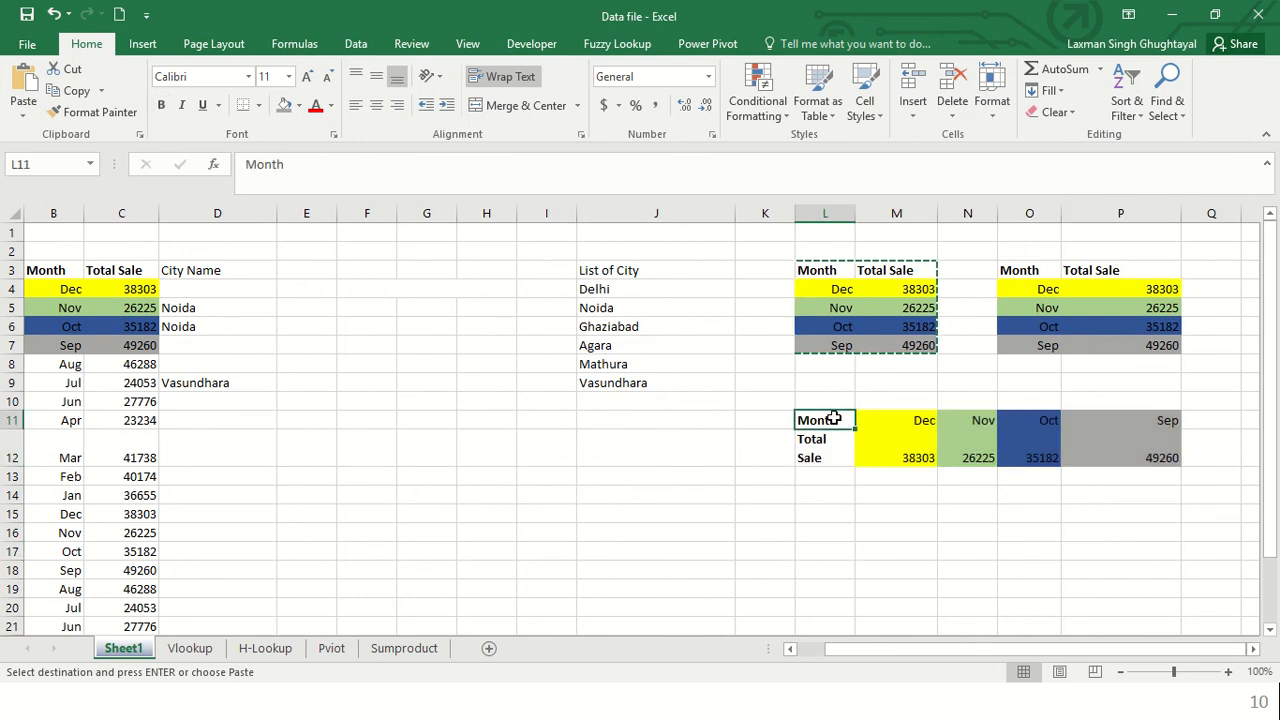
key(Right)
key(Right)
key(Right)
key(Right)
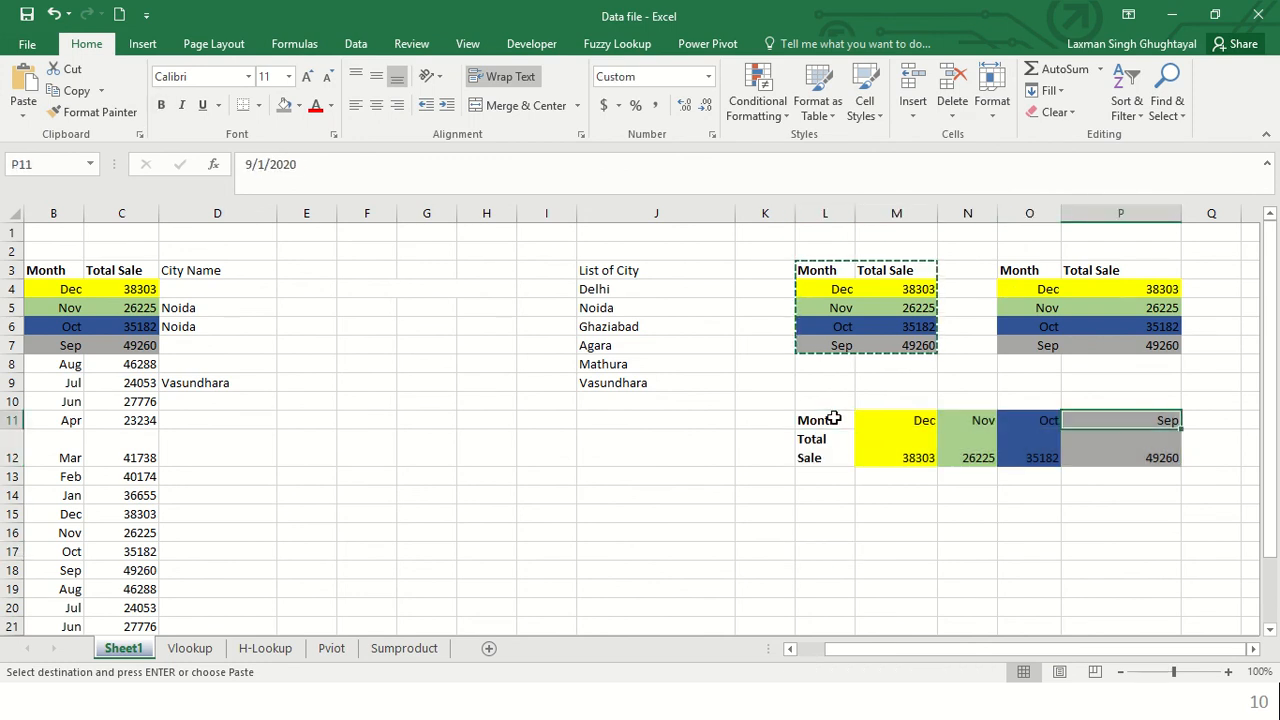
key(Left)
key(Left)
key(Left)
key(Left)
key(Down)
key(Right)
key(Right)
key(Right)
key(Right)
key(Right)
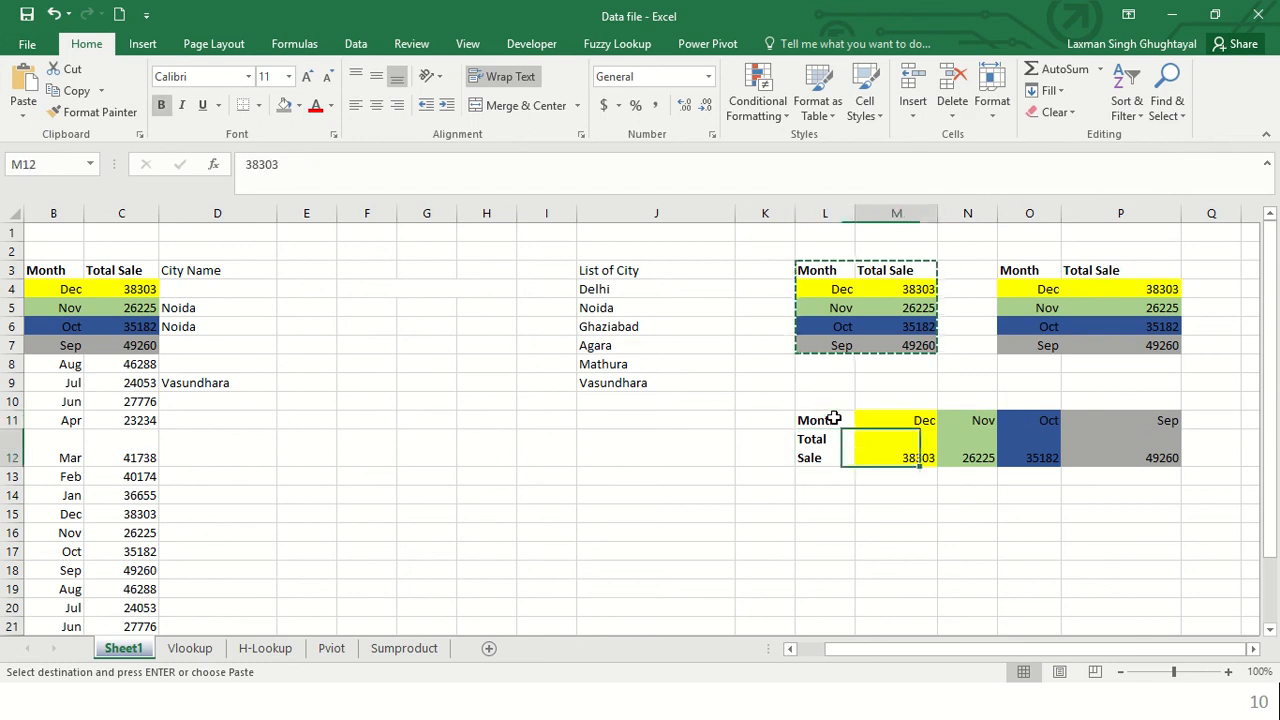
key(Left)
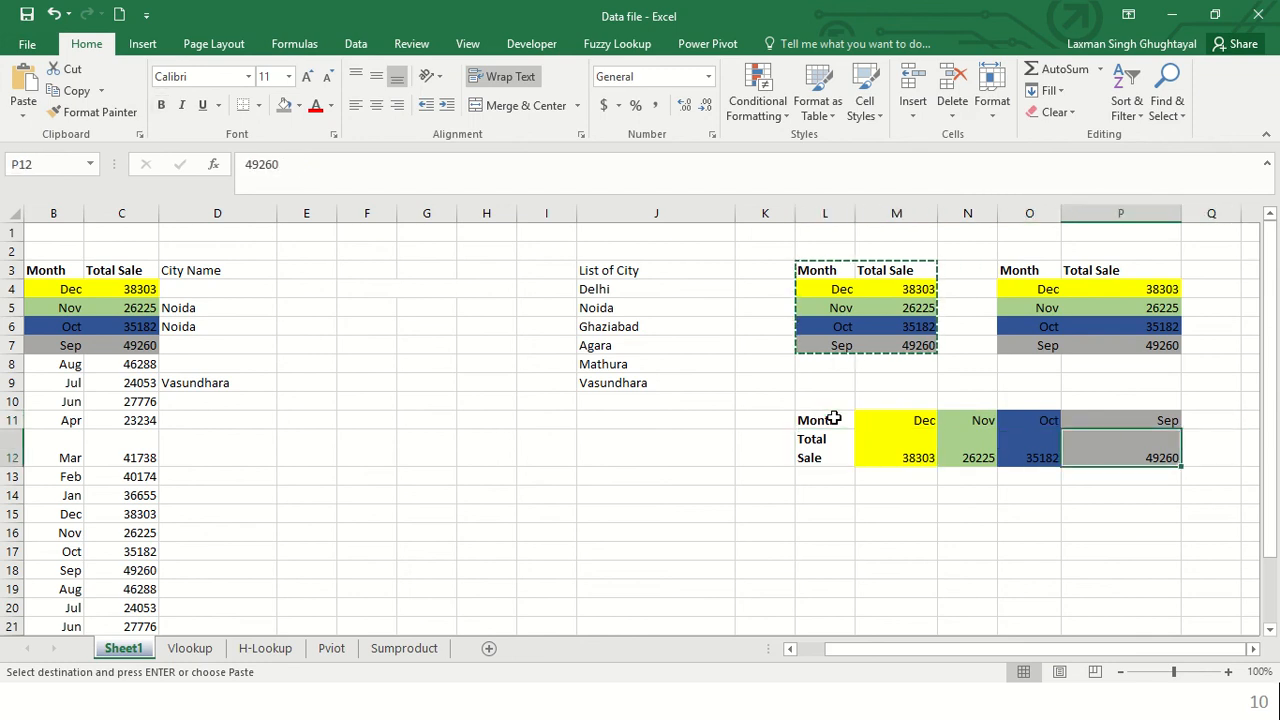